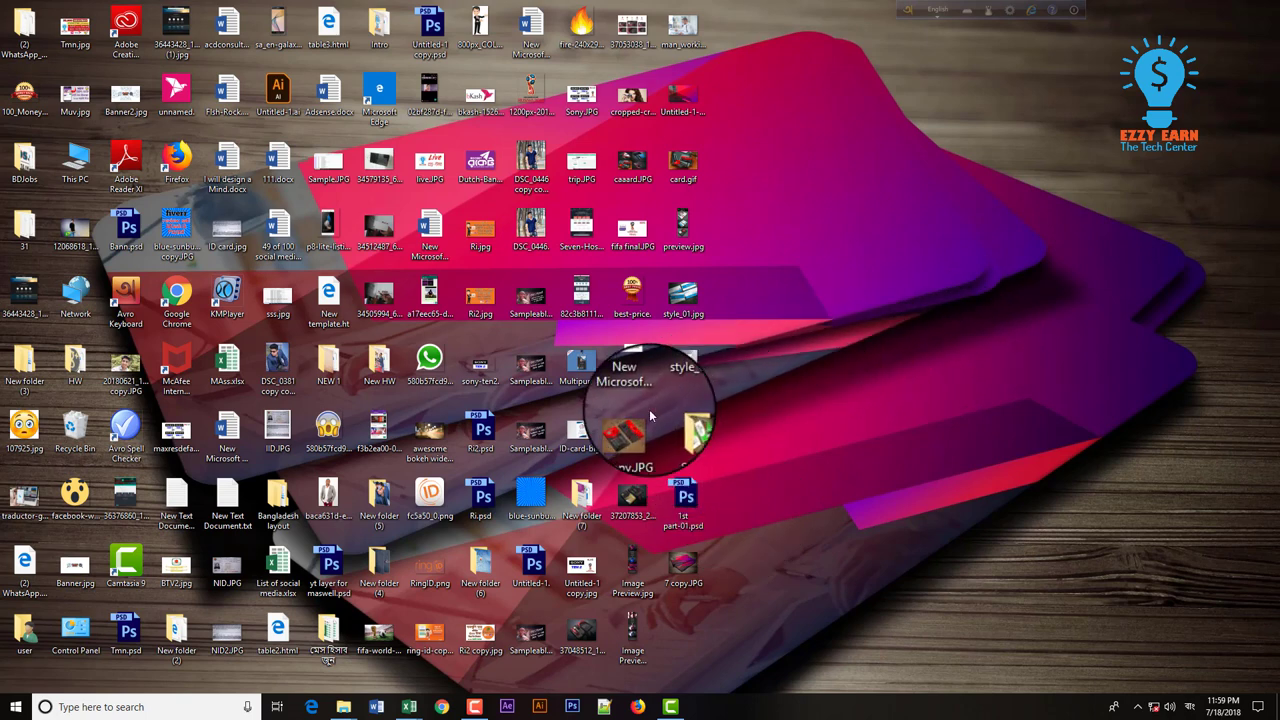
right_click(846, 206)
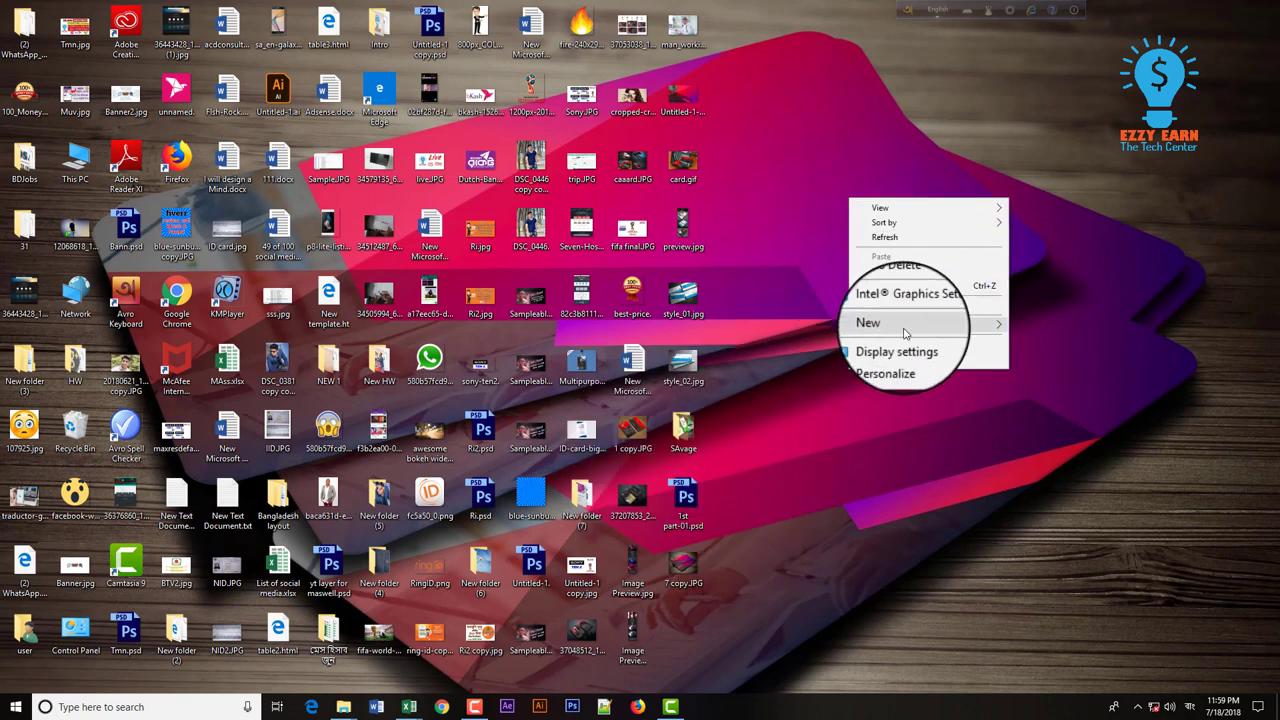
left_click(1118, 217)
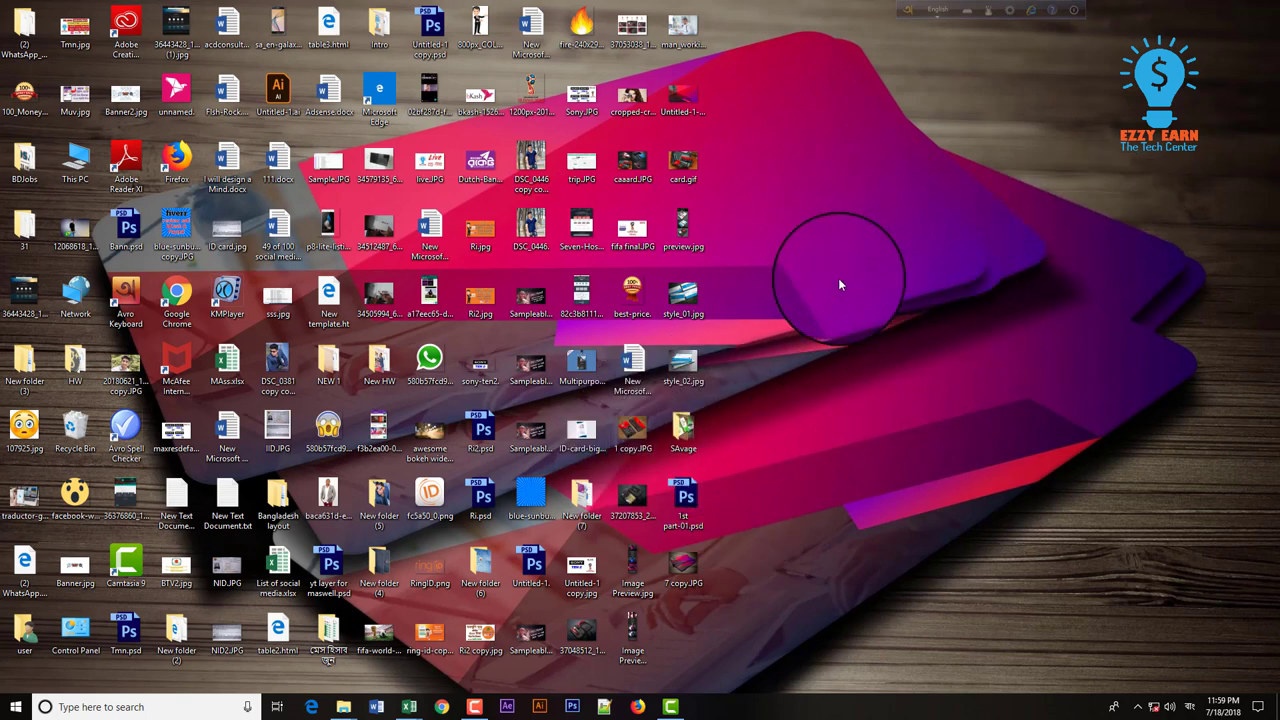
right_click(826, 187)
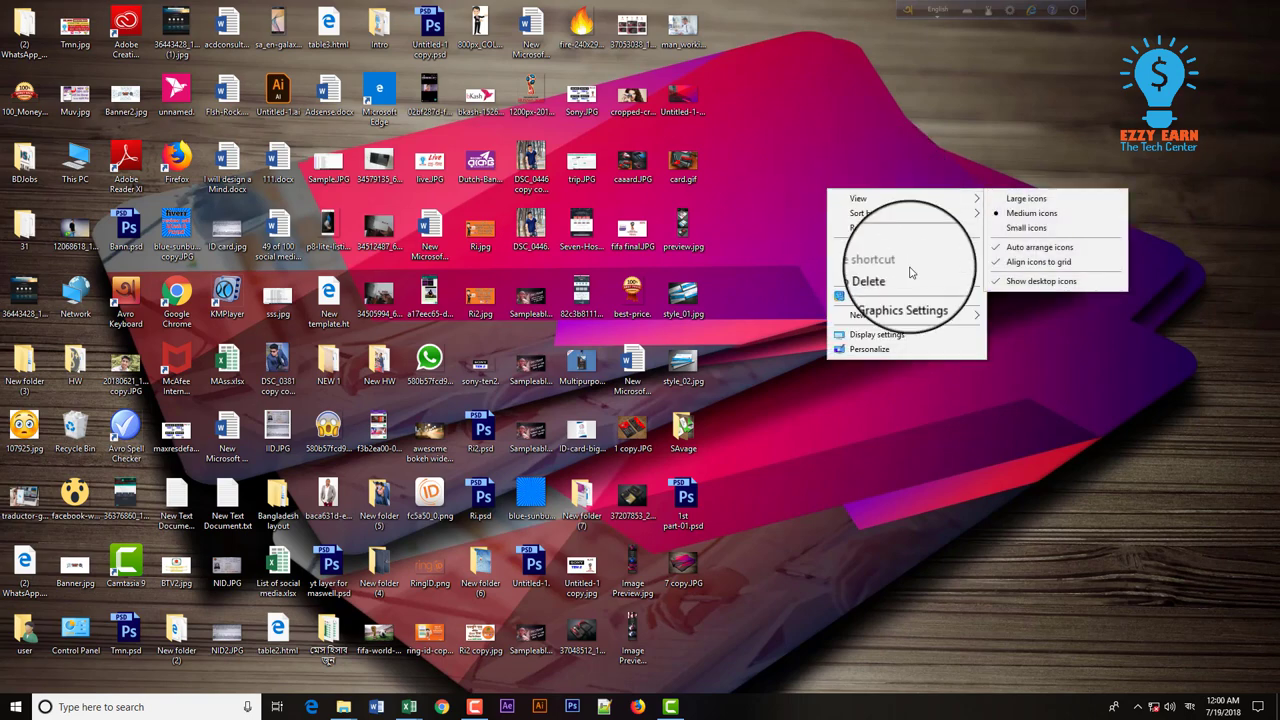
mouse_move(897, 318)
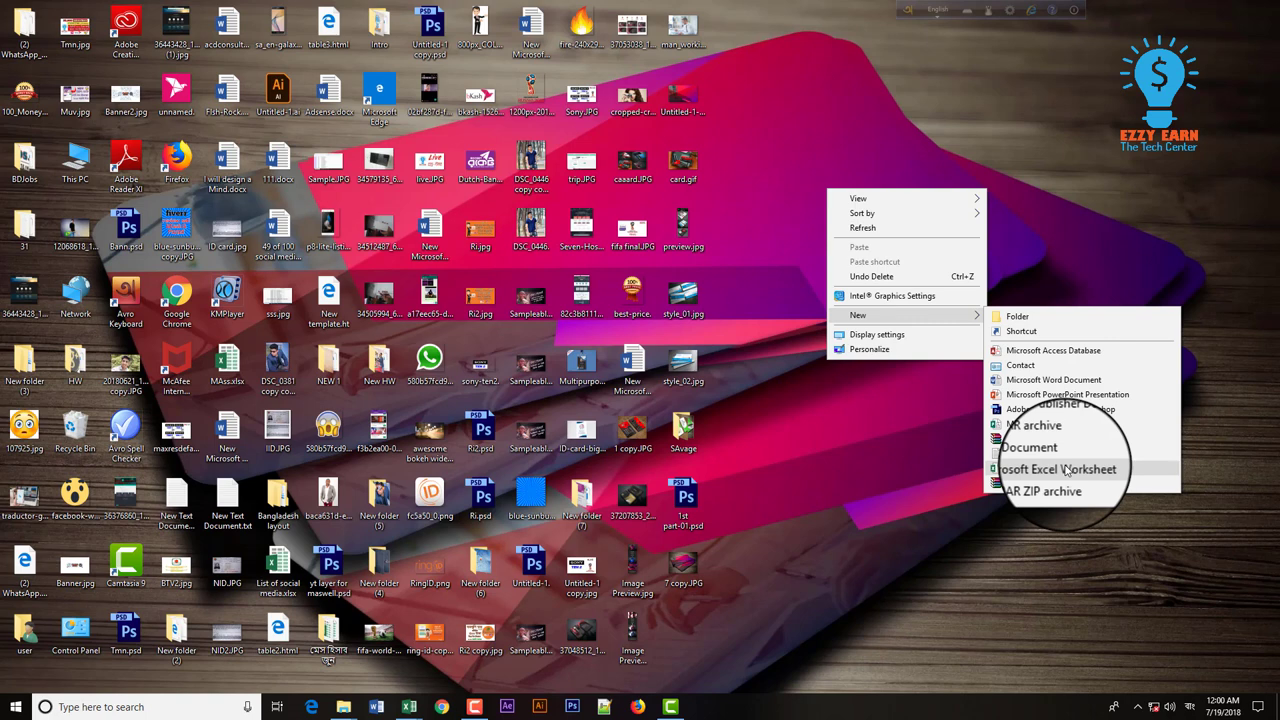
left_click(854, 458)
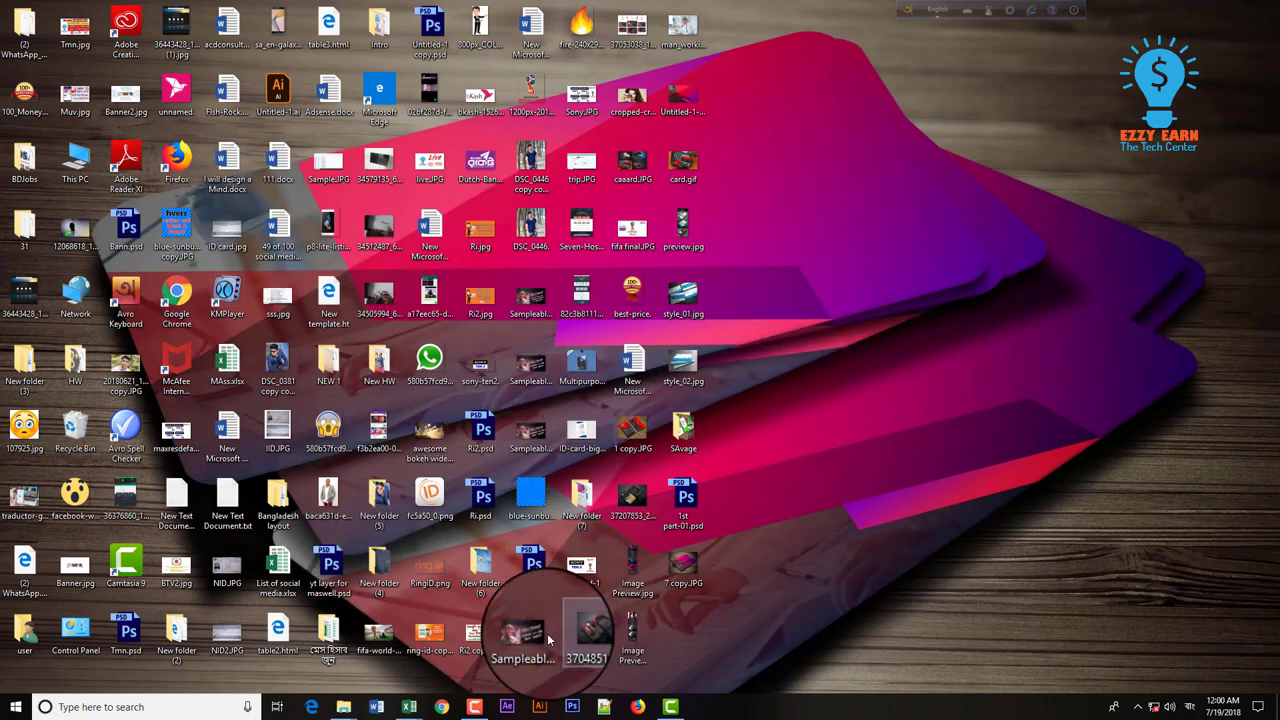
Switch to the Excel workbook "মেস এর হিসাব - Copy - Copy.xlsx" and view its daily June 2018 meal and market columns.
mouse_move(409, 710)
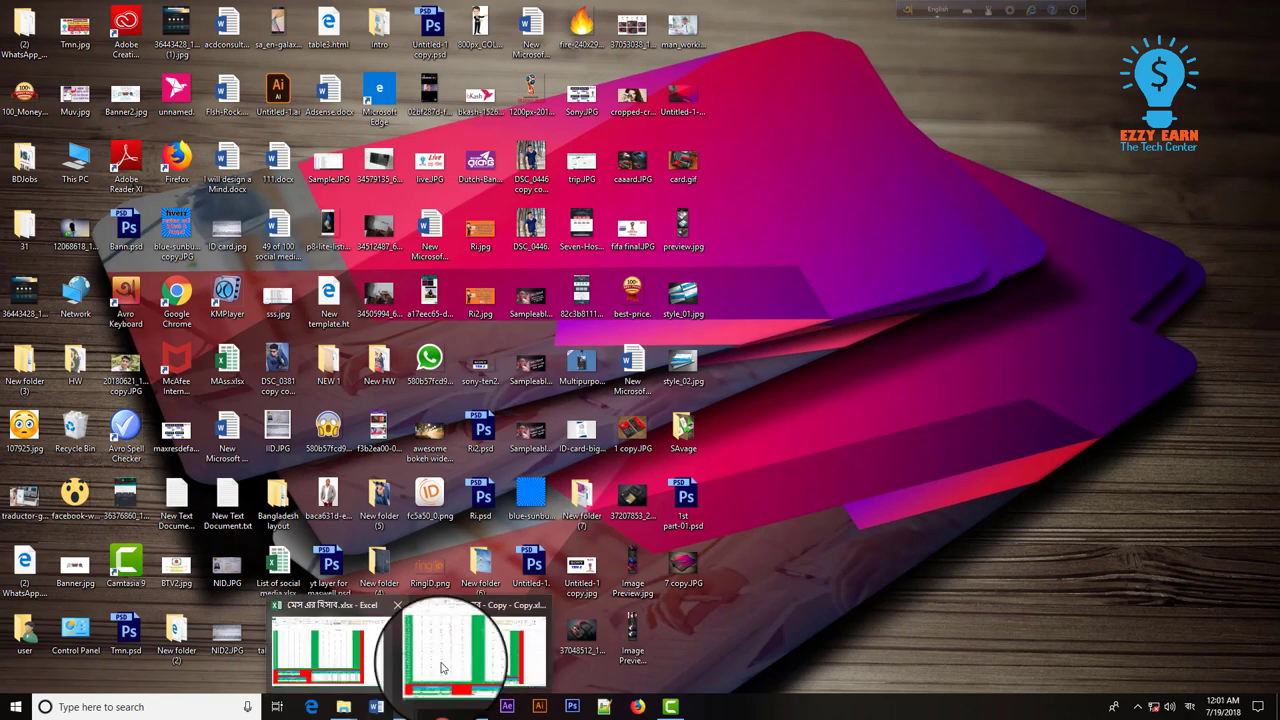
left_click(465, 645)
scroll(394, 520, "up", 3)
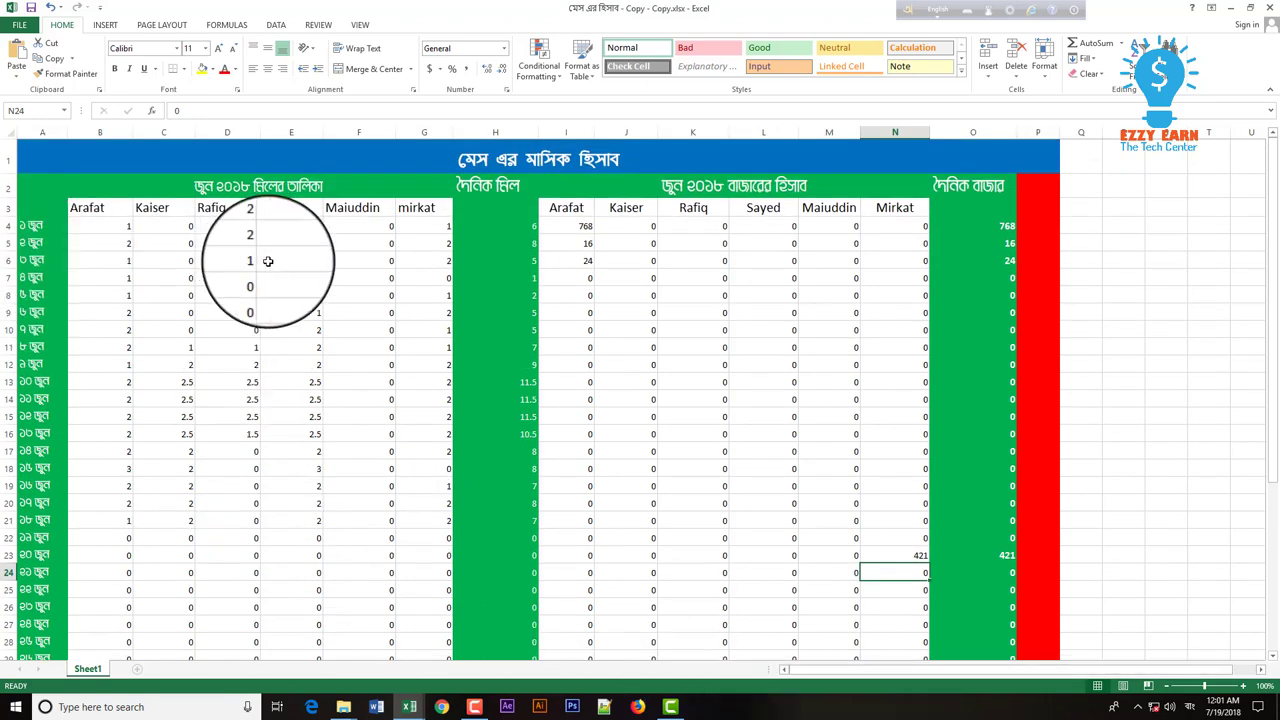
scroll(540, 184, "up", 3, "ctrl")
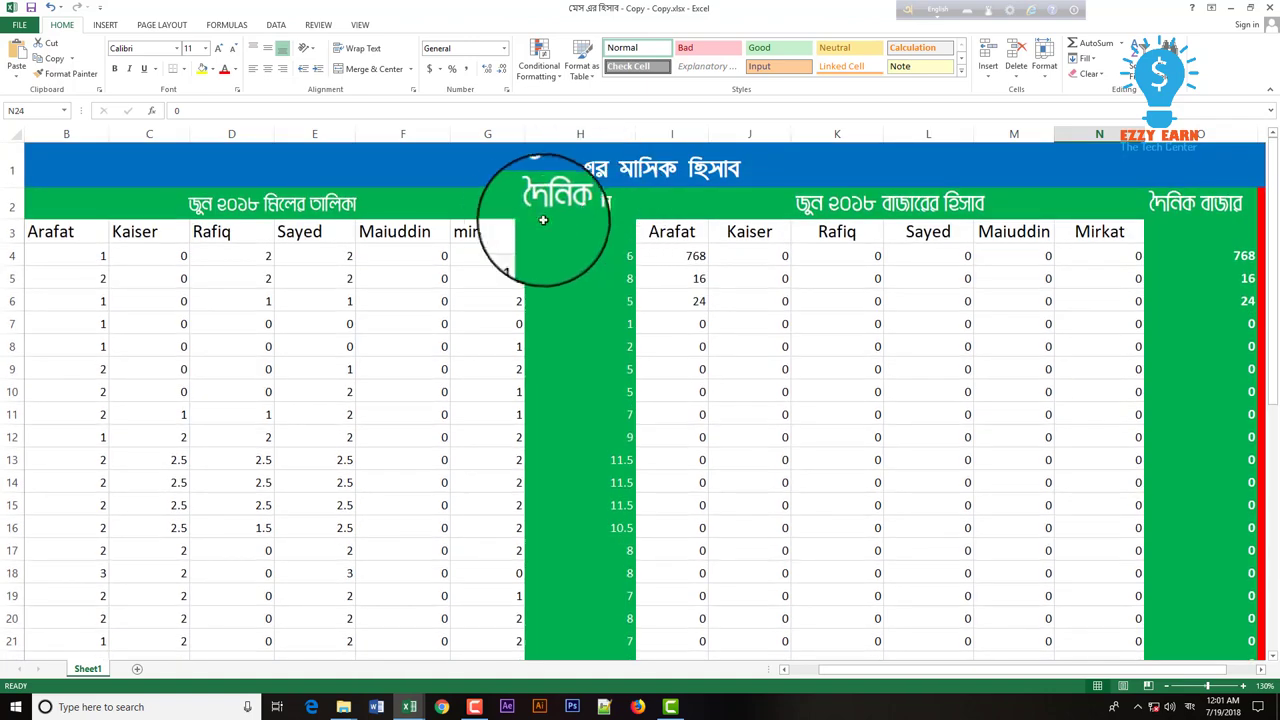
scroll(525, 220, "down", 3, "ctrl")
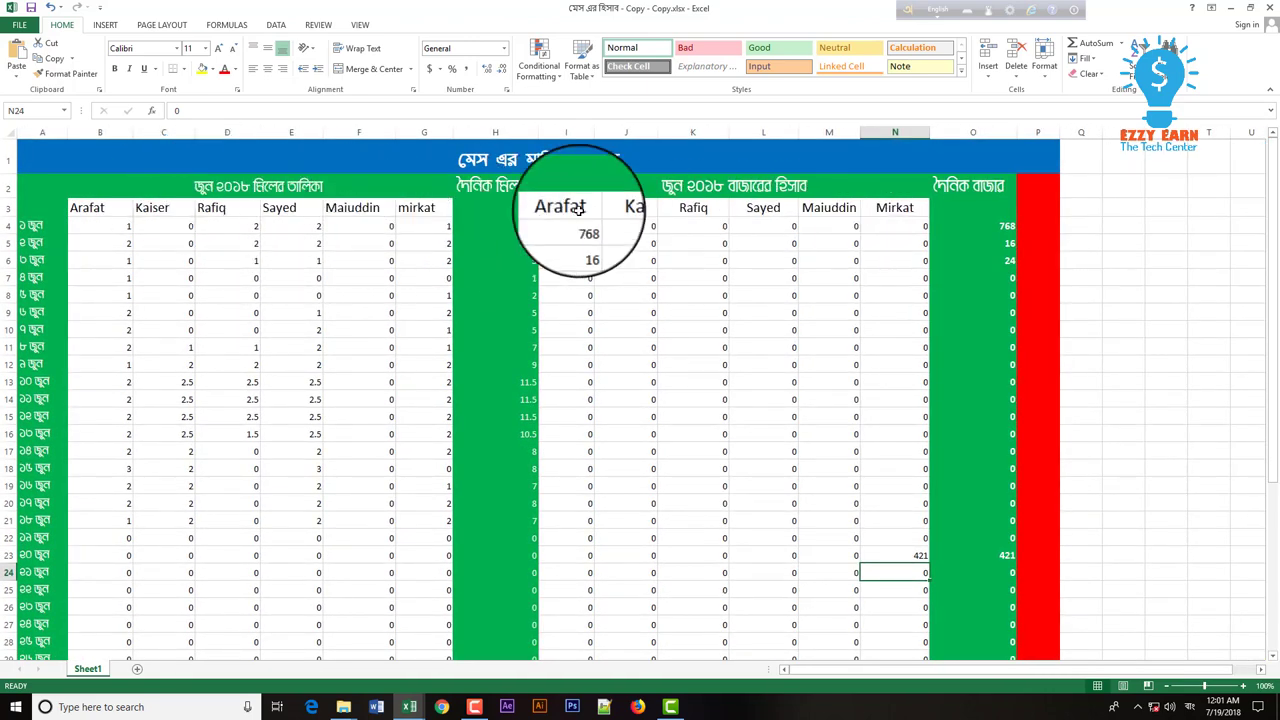
Examine the per-meal cost, monthly fixed cost and per-person balance tables beneath the daily records.
scroll(693, 279, "down", 6)
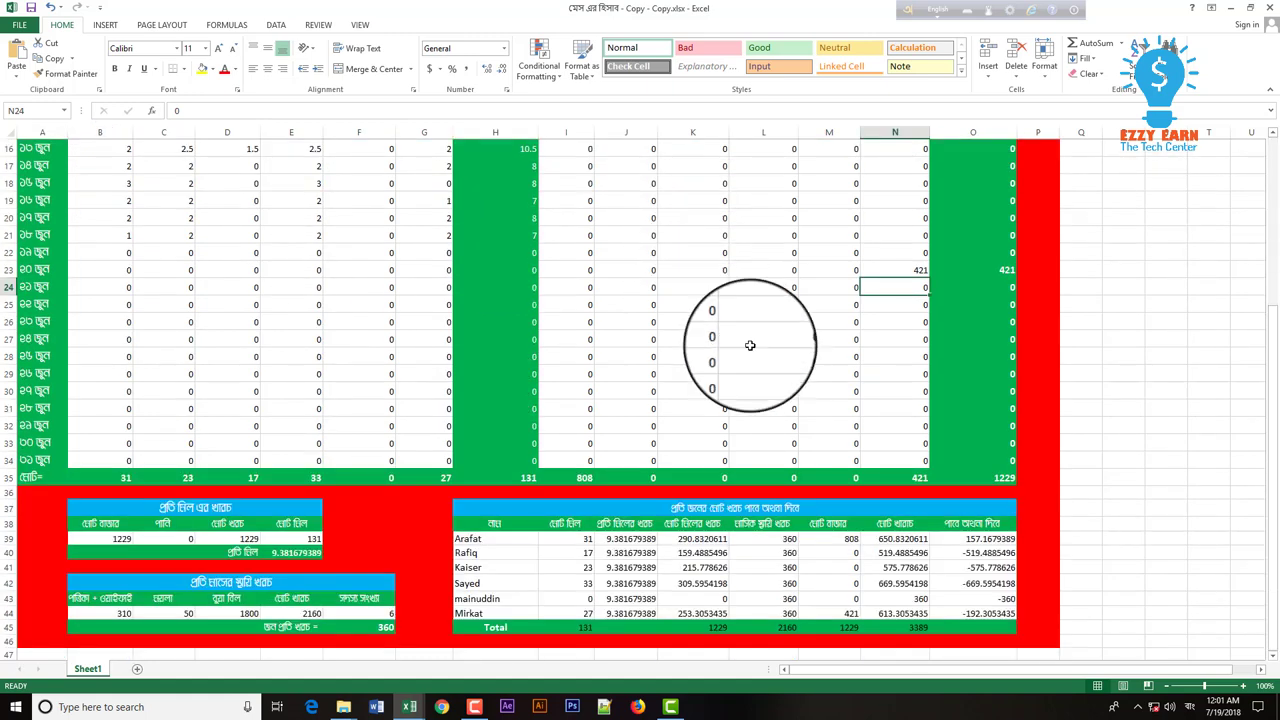
scroll(996, 513, "up", 1, "ctrl")
scroll(996, 513, "up", 1, "ctrl")
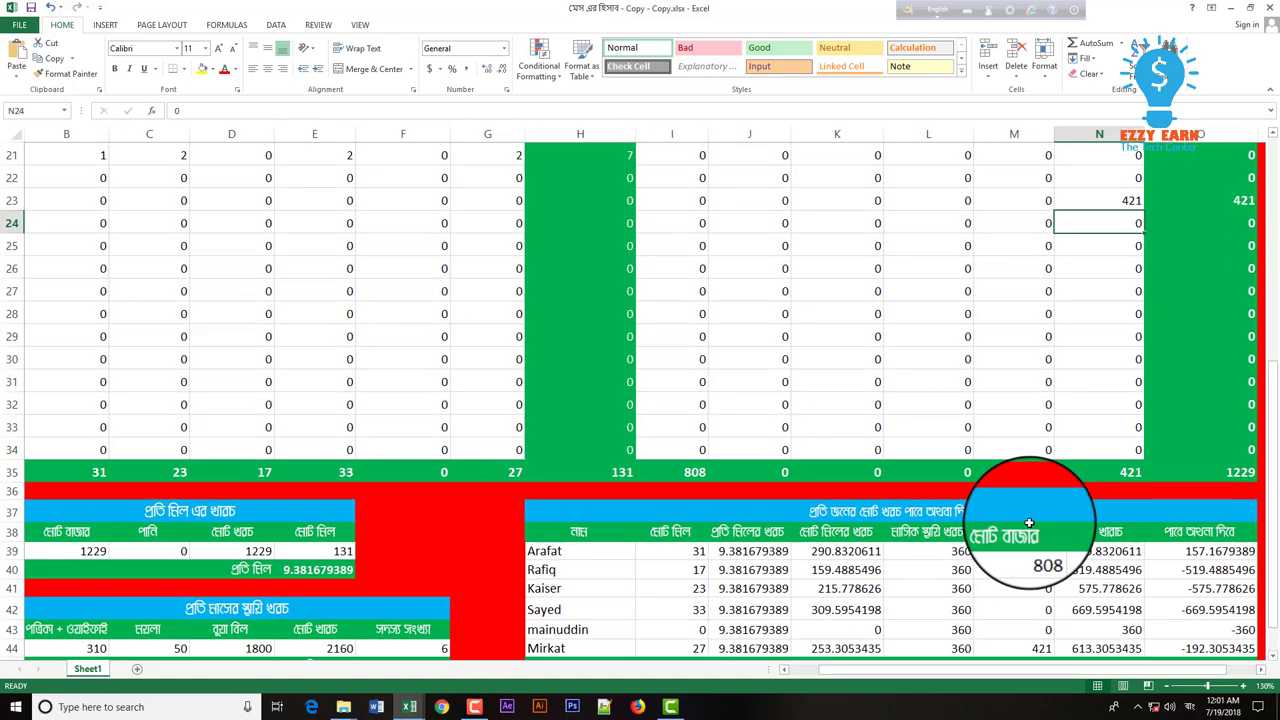
scroll(1057, 449, "down", 3)
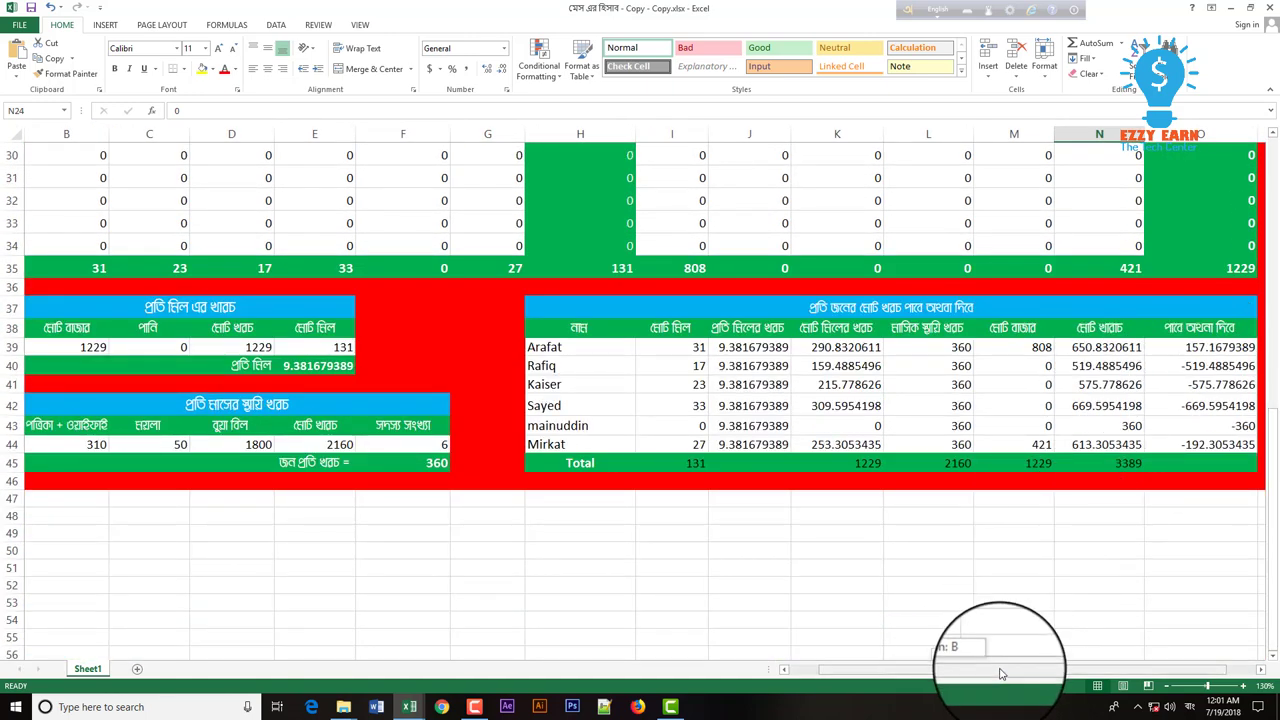
left_click_drag(996, 675, 1025, 675)
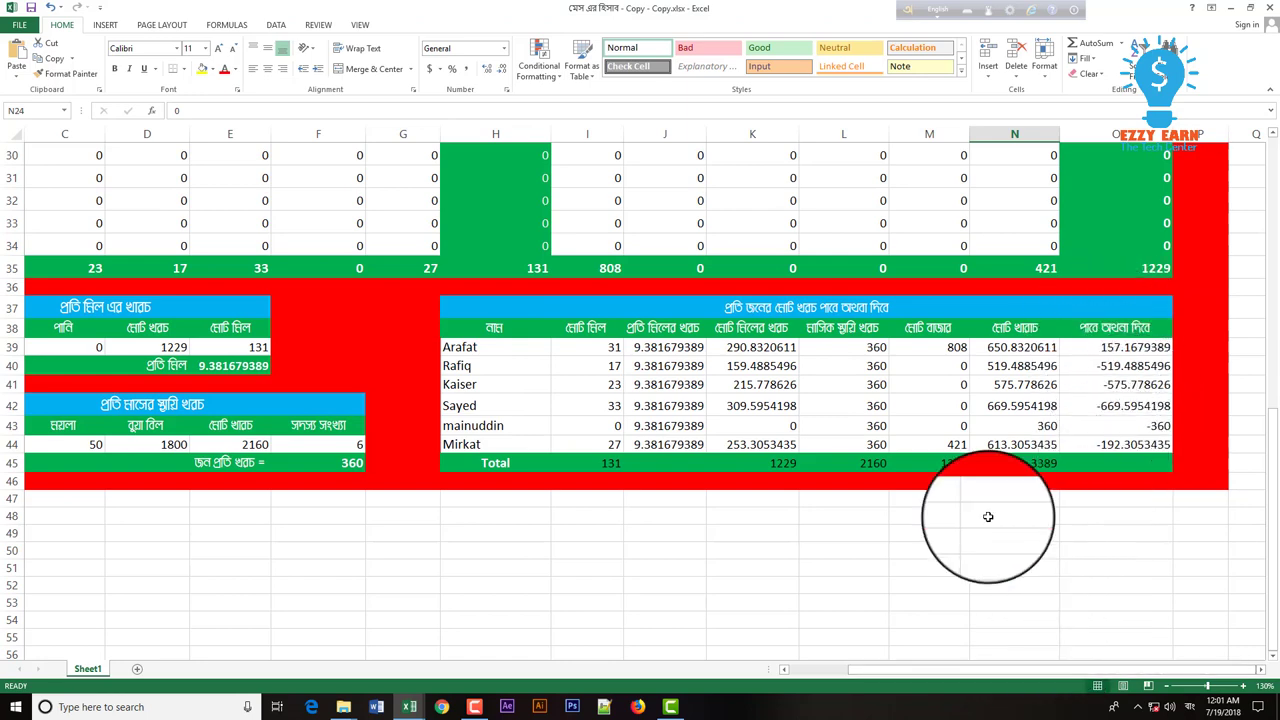
left_click_drag(857, 669, 808, 675)
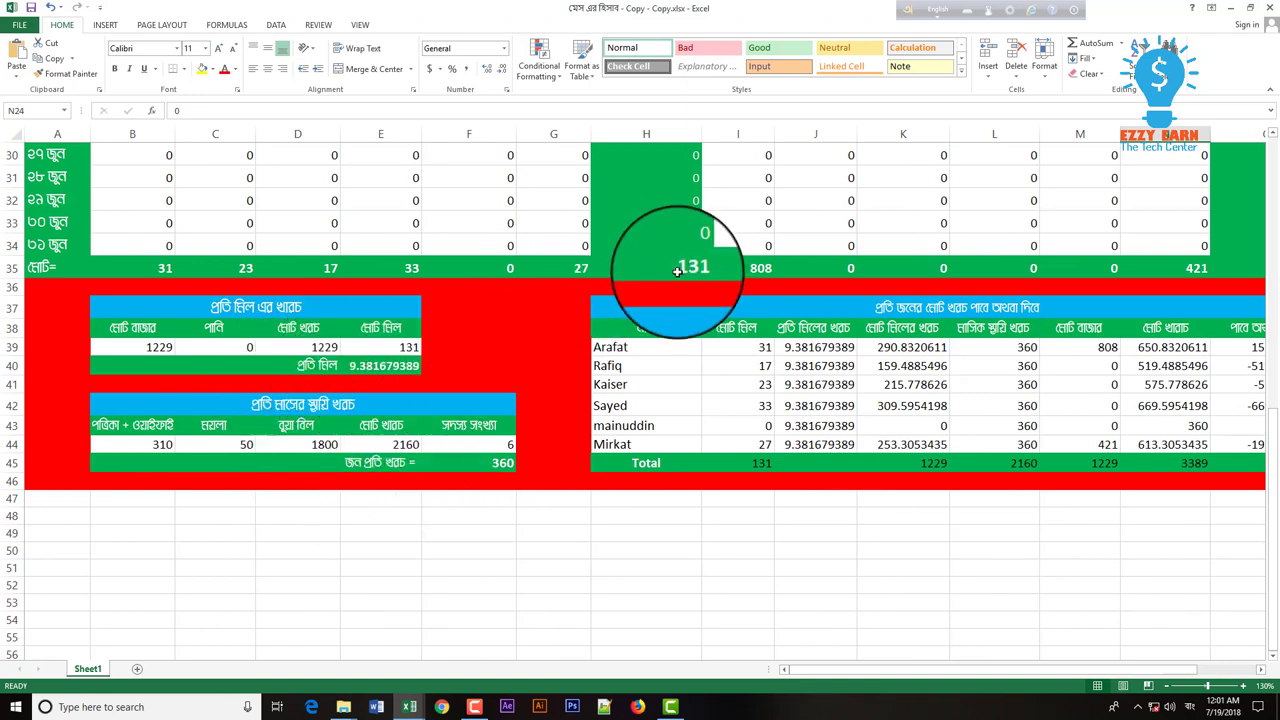
scroll(366, 374, "up", 10)
scroll(366, 372, "down", 4)
scroll(600, 270, "up", 5)
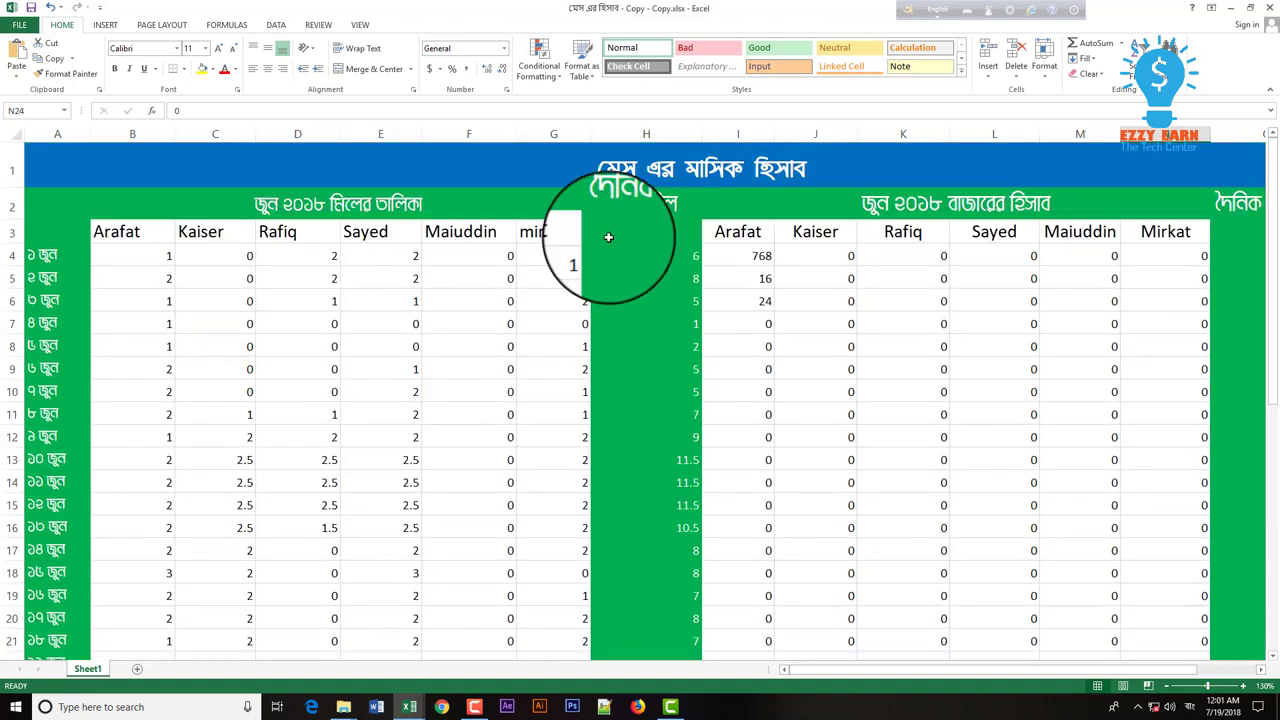
scroll(277, 286, "down", 2)
scroll(182, 287, "up", 2)
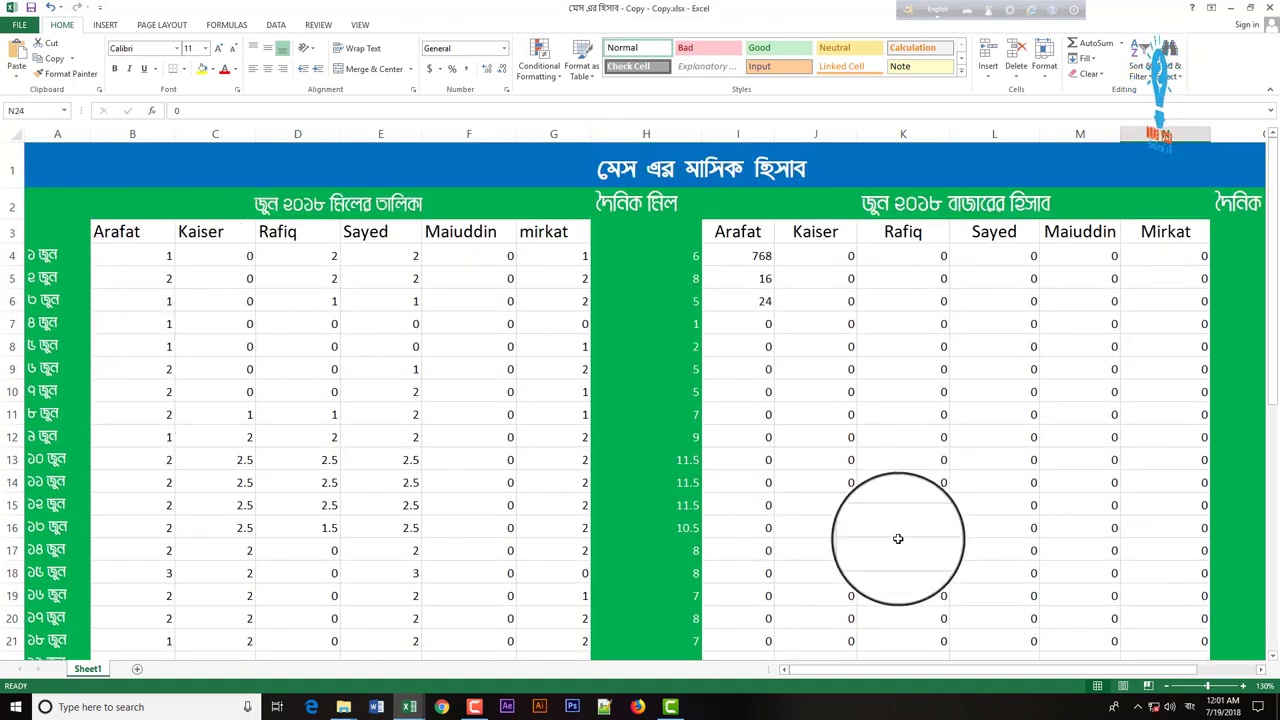
scroll(980, 510, "down", 6)
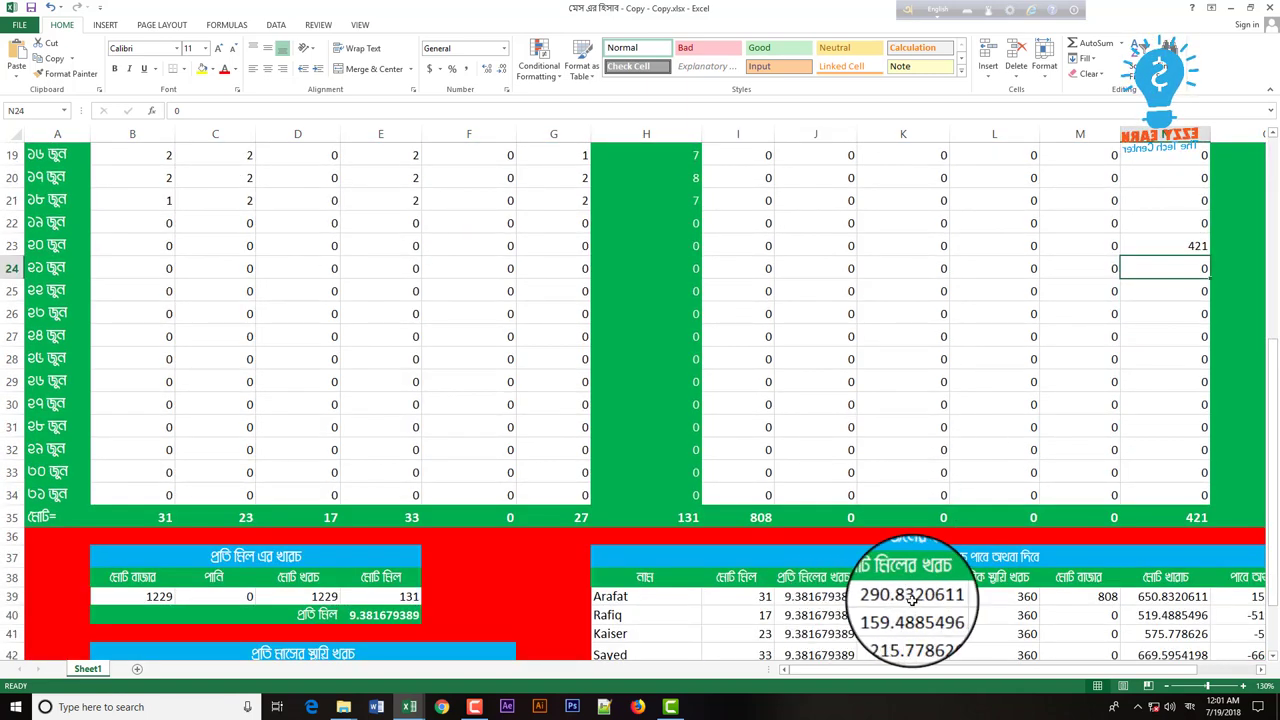
left_click_drag(826, 678, 931, 671)
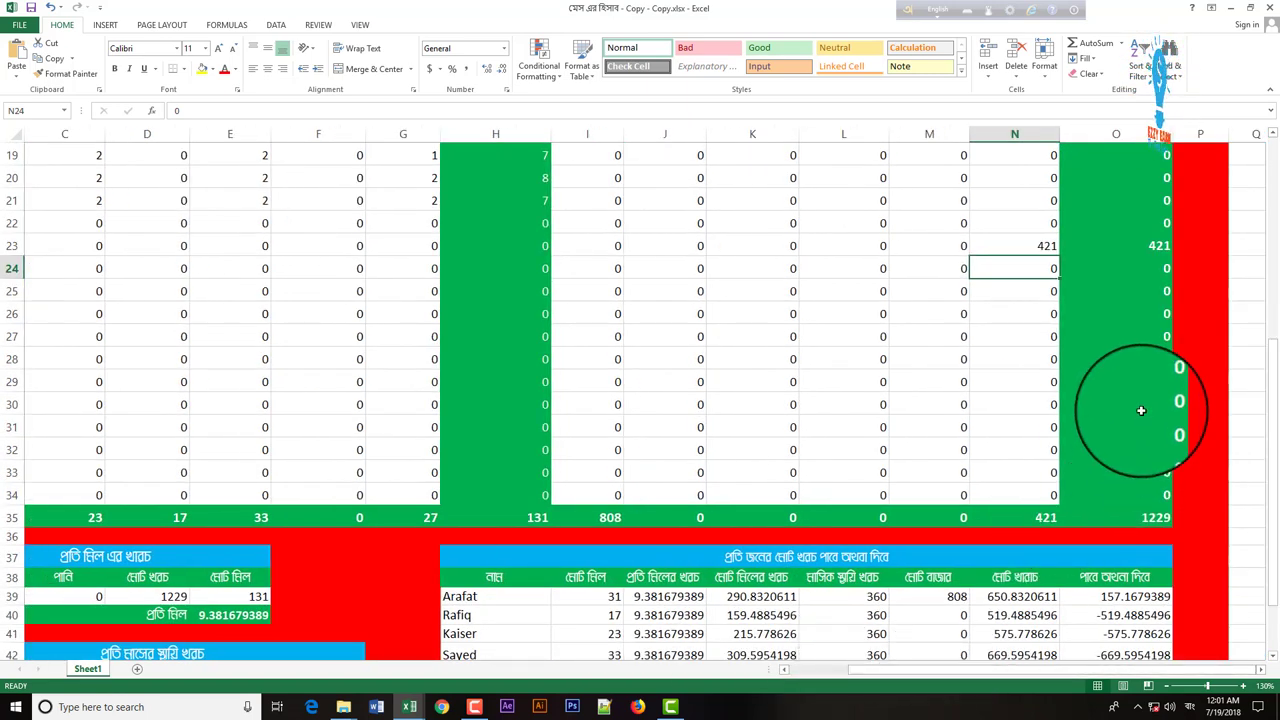
scroll(1148, 520, "down", 2, "ctrl")
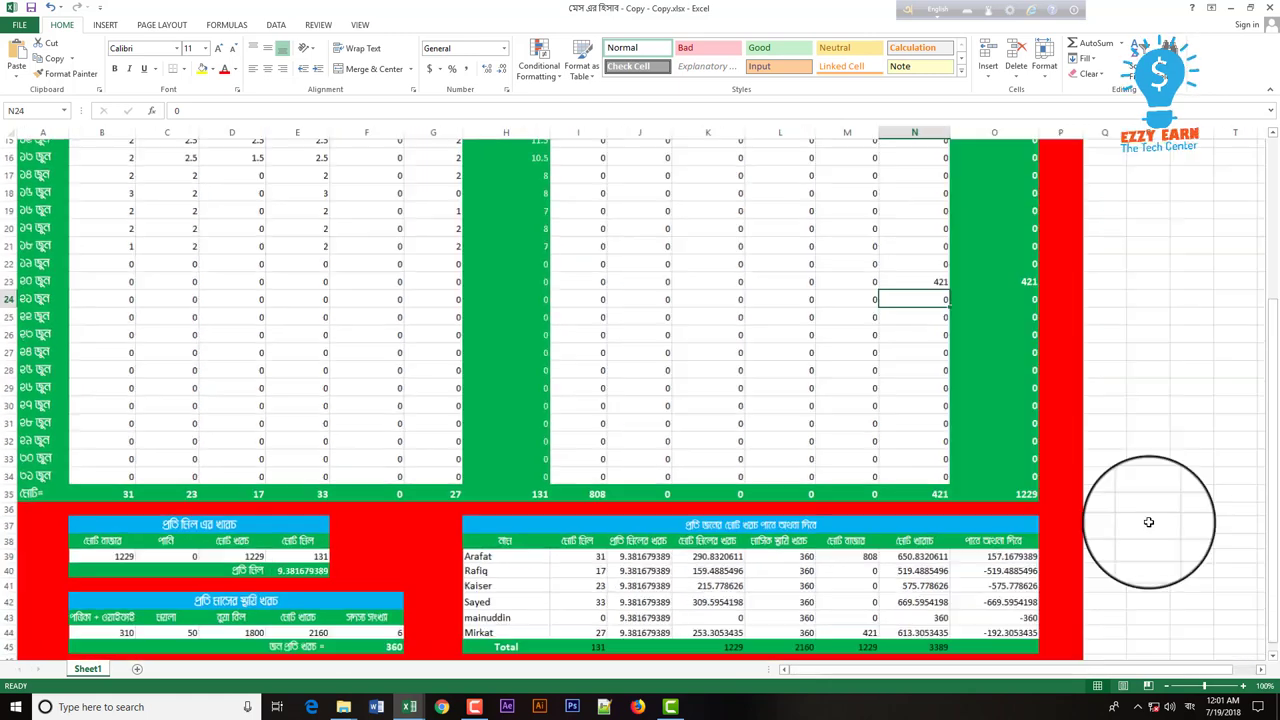
scroll(804, 472, "up", 4)
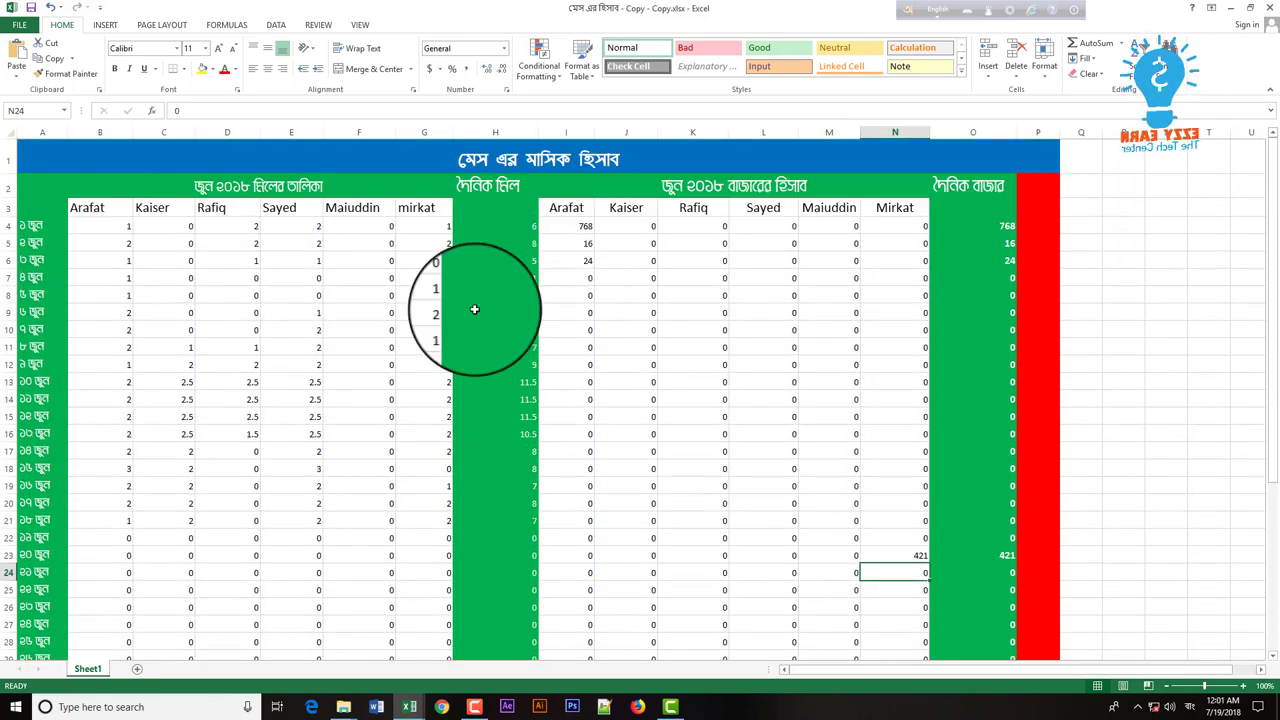
Compare each member's daily meal and market entries with the totals in row 35 and the summary tables below.
scroll(423, 405, "down", 6)
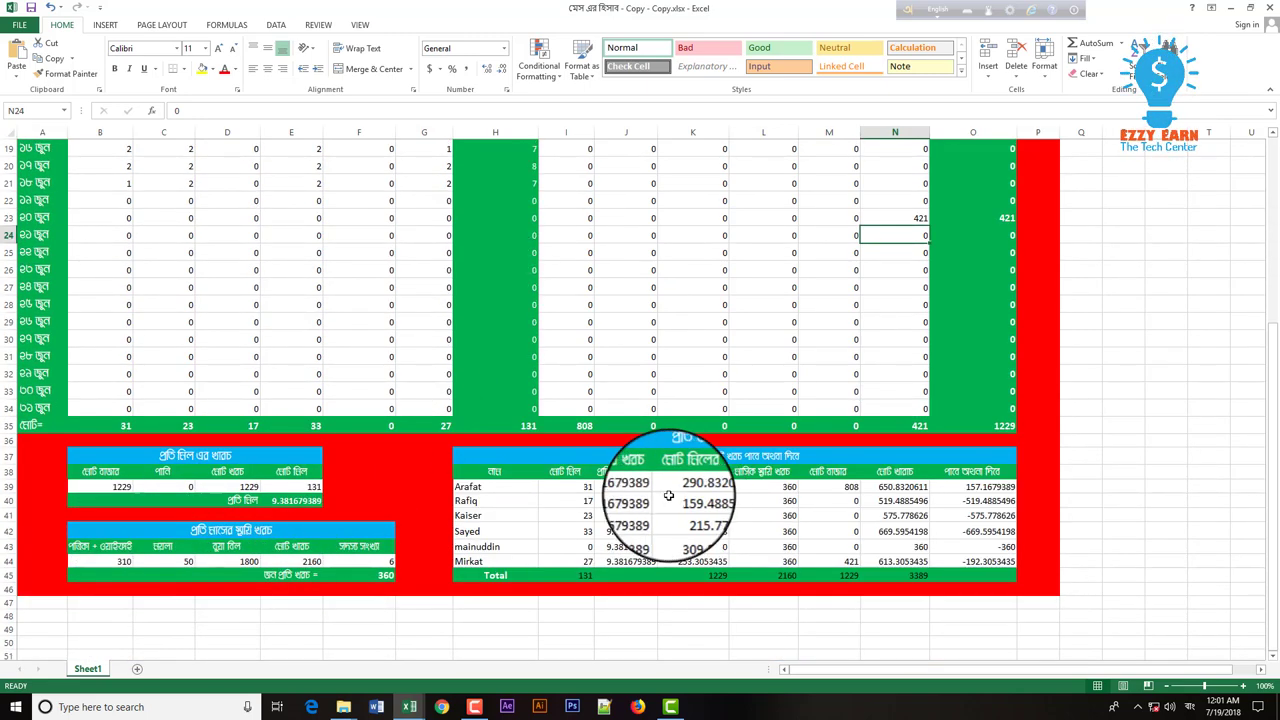
scroll(280, 354, "up", 4)
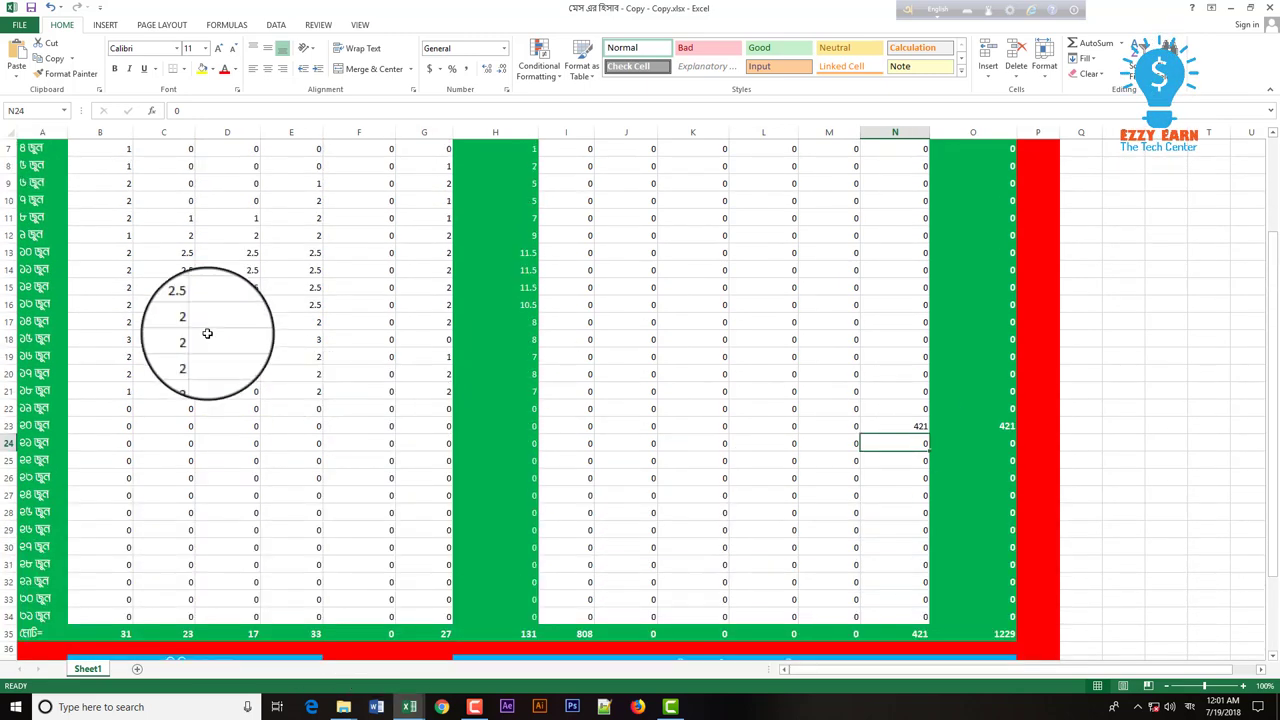
scroll(100, 290, "up", 2)
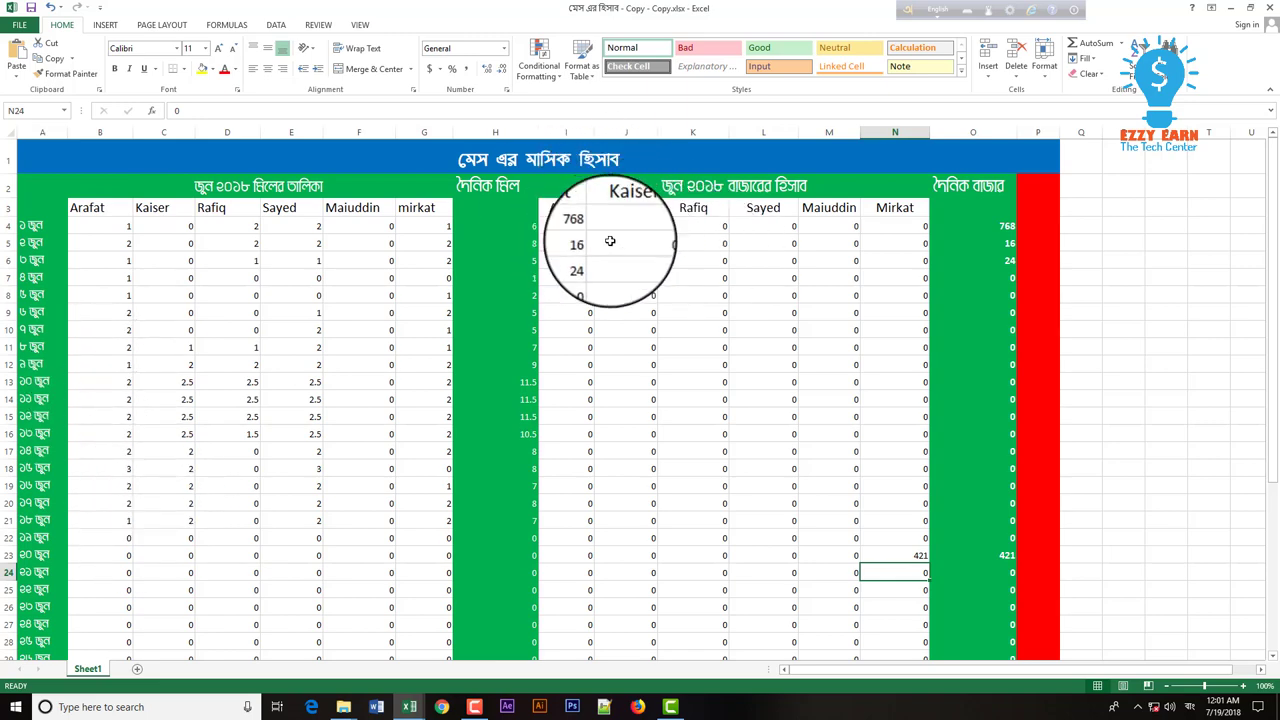
scroll(823, 257, "down", 4)
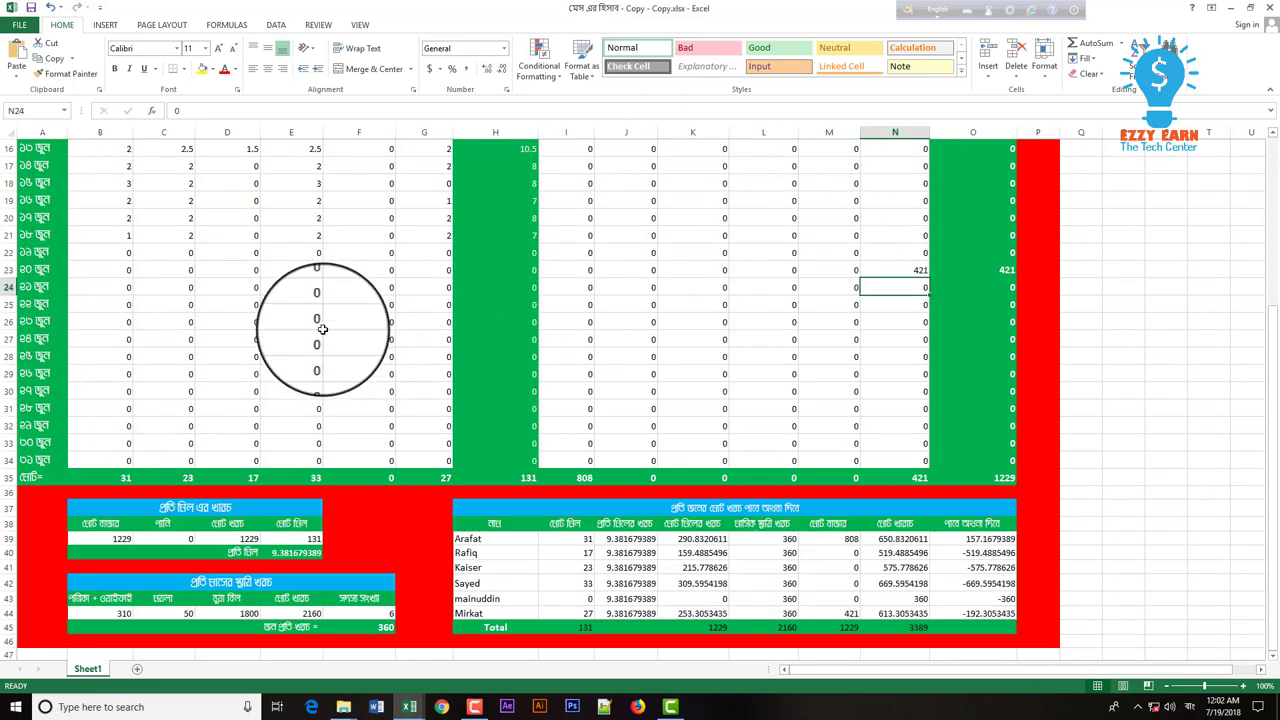
scroll(323, 330, "up", 3)
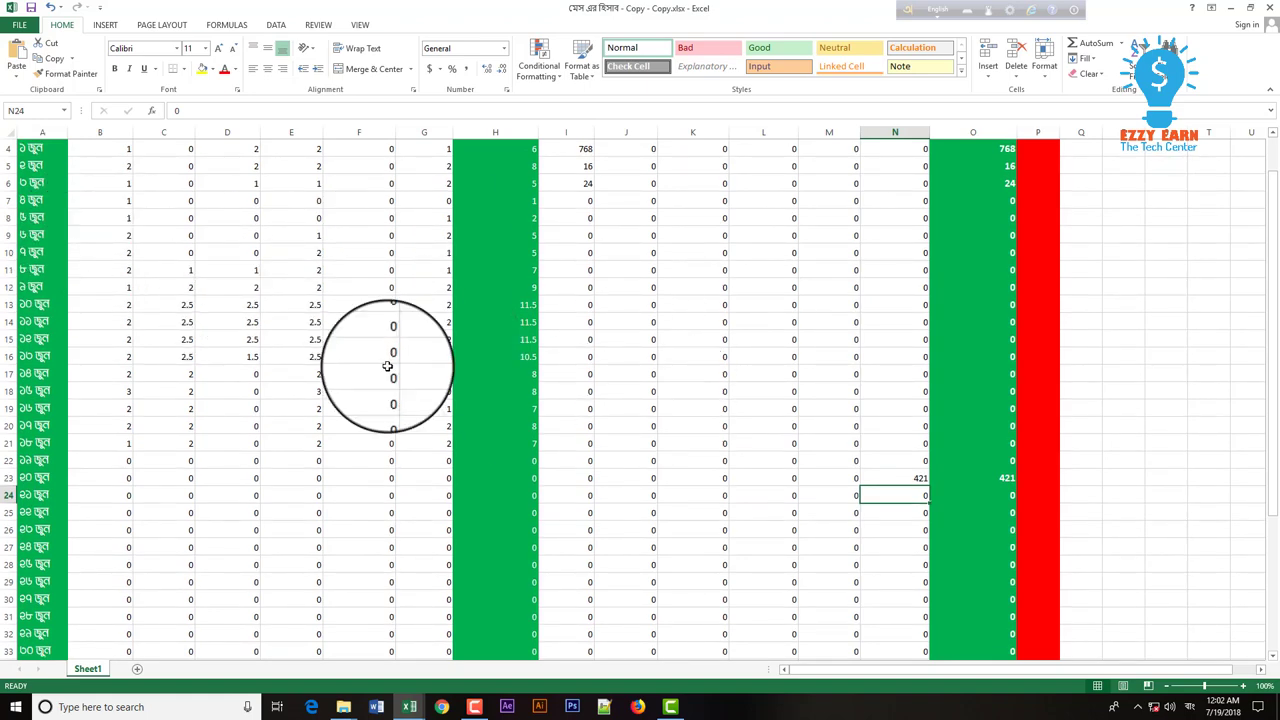
scroll(281, 330, "up", 1)
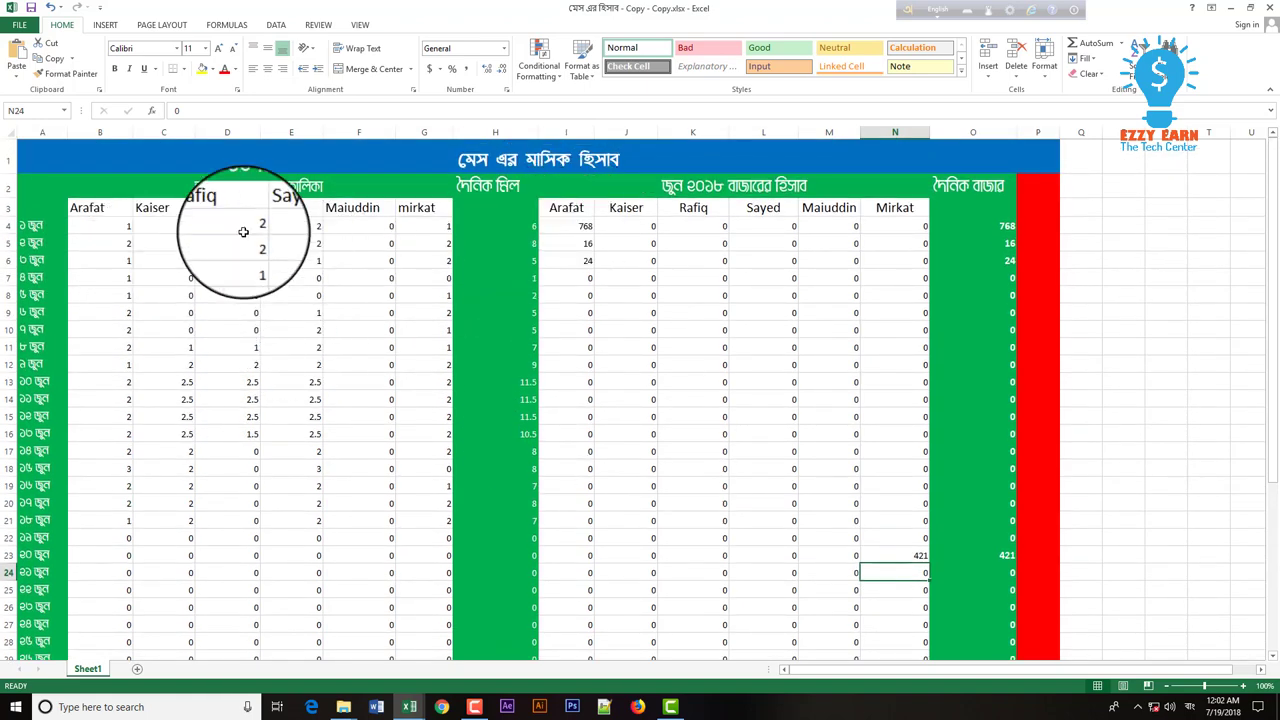
scroll(95, 228, "up", 1)
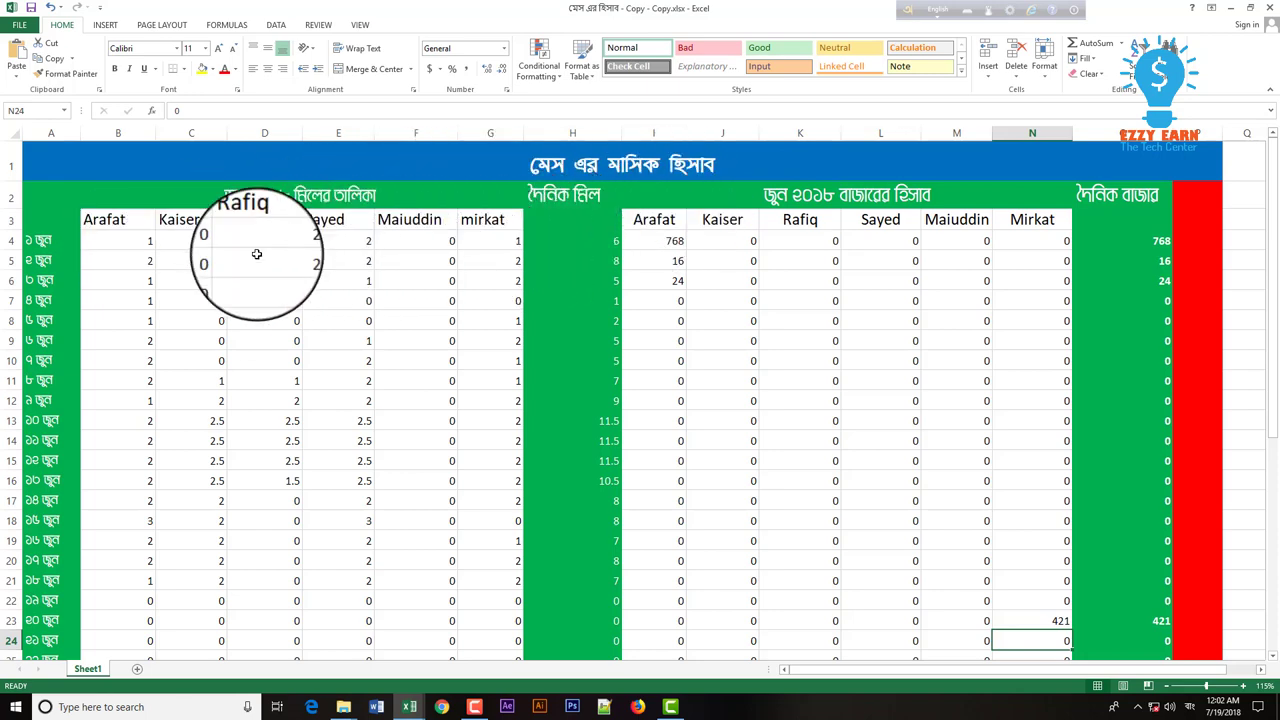
scroll(416, 258, "down", 5)
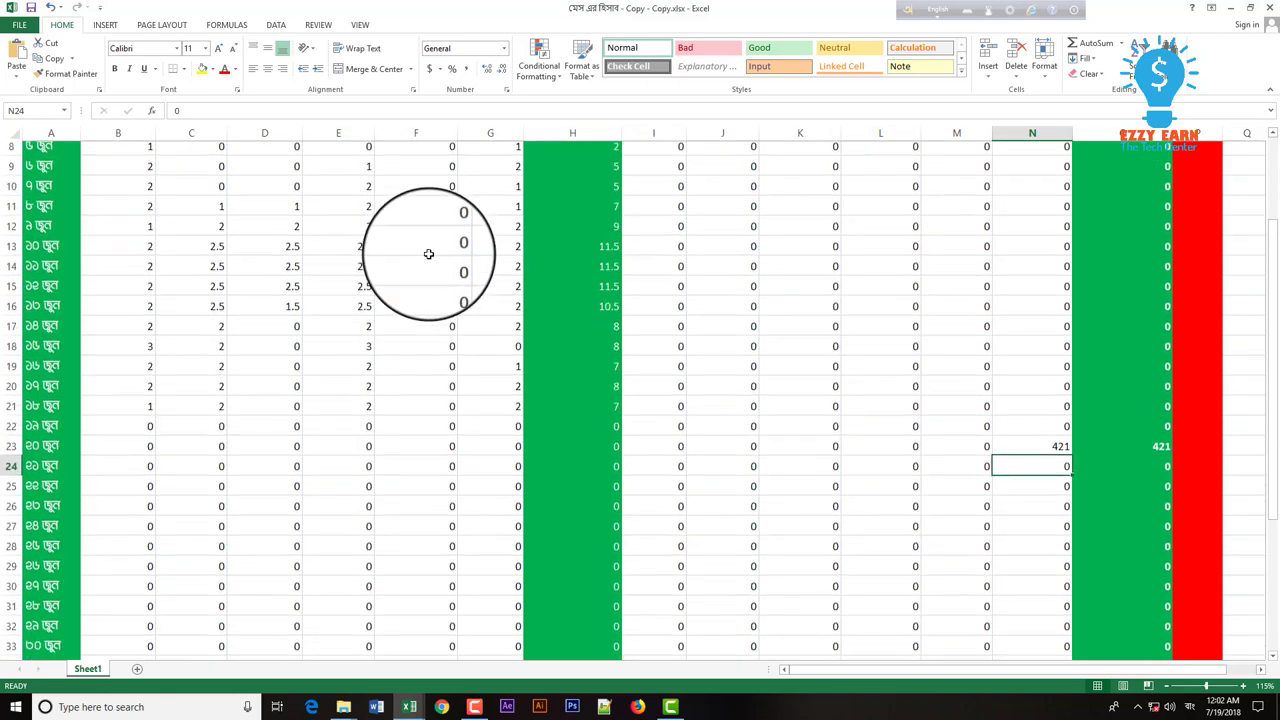
scroll(452, 332, "up", 5)
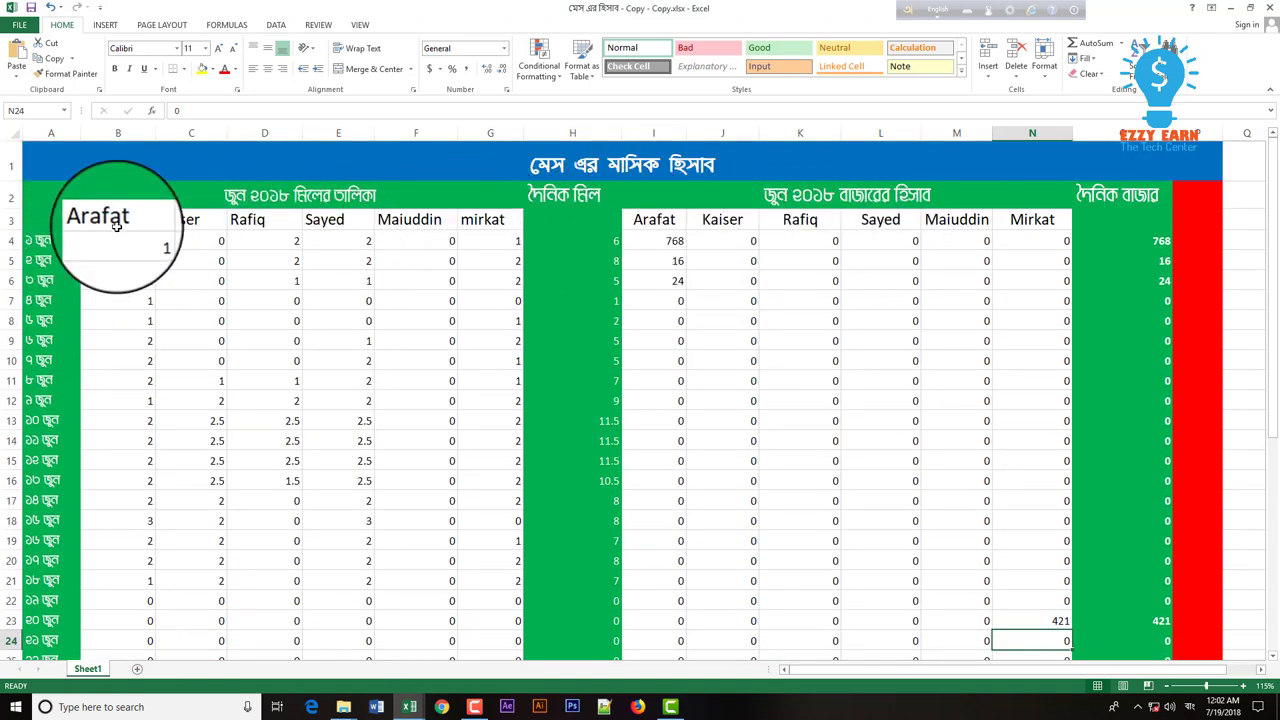
scroll(180, 289, "down", 5)
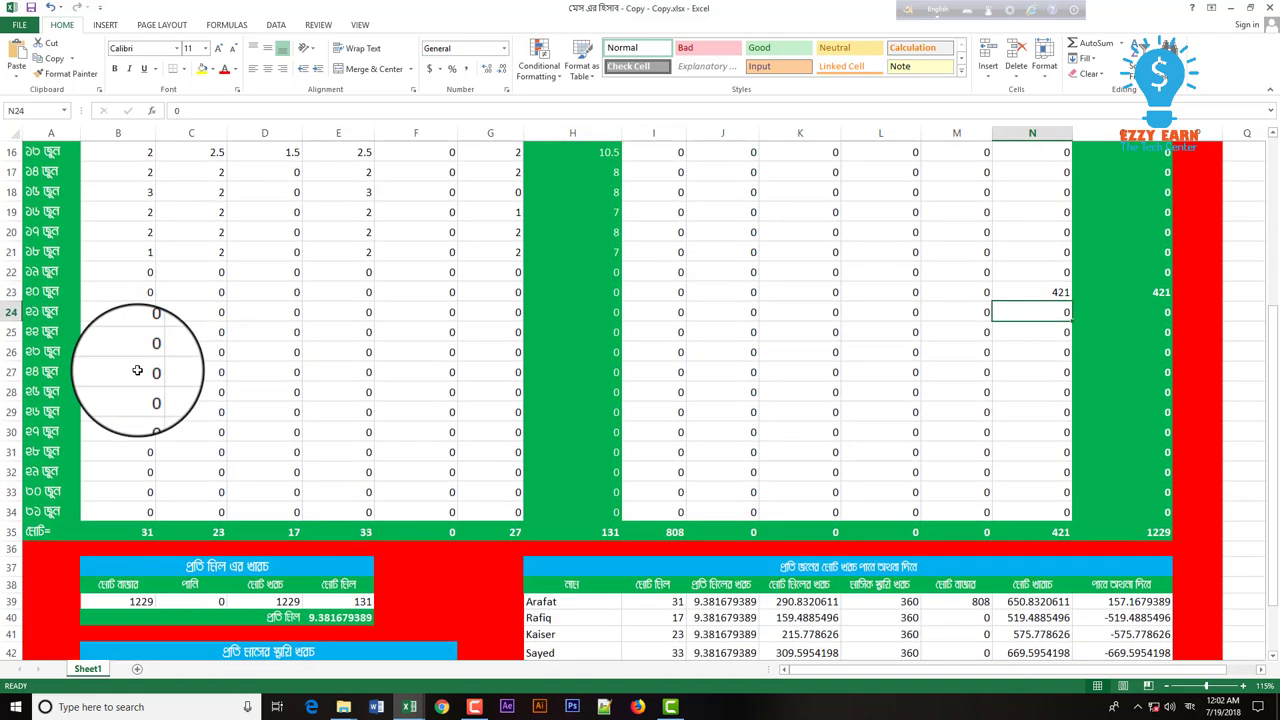
scroll(128, 523, "up", 5)
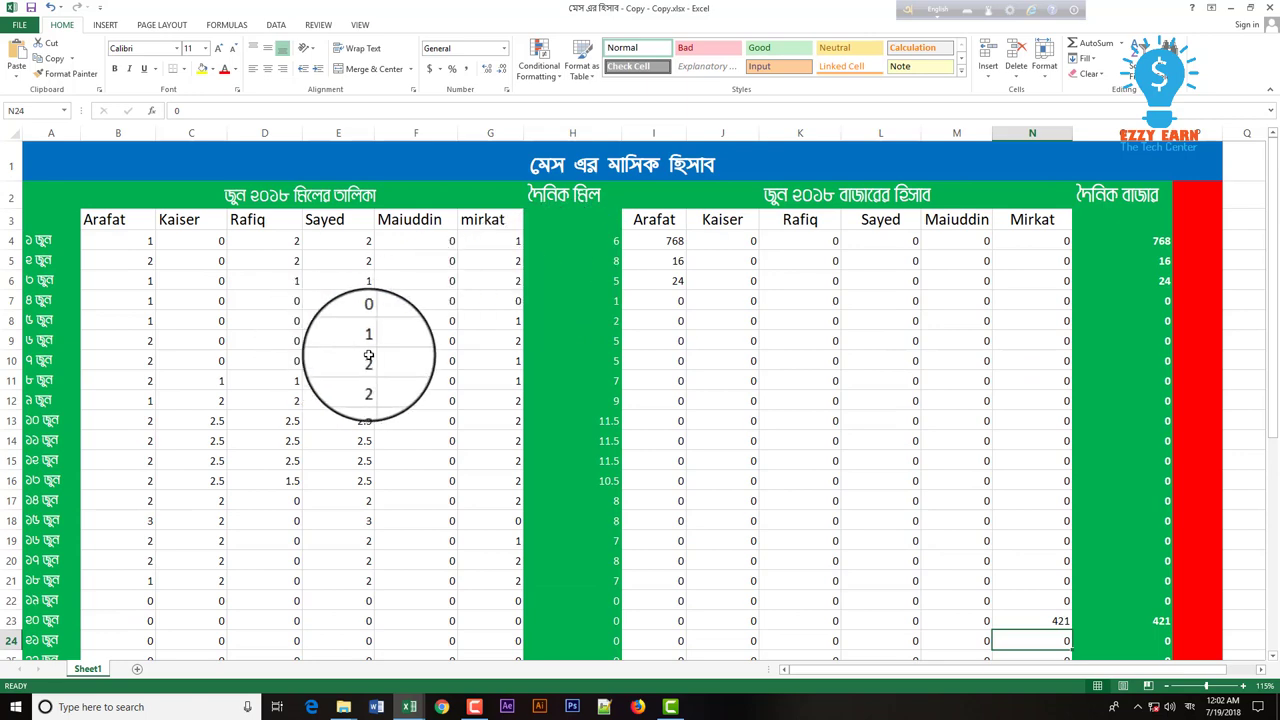
scroll(297, 372, "down", 5)
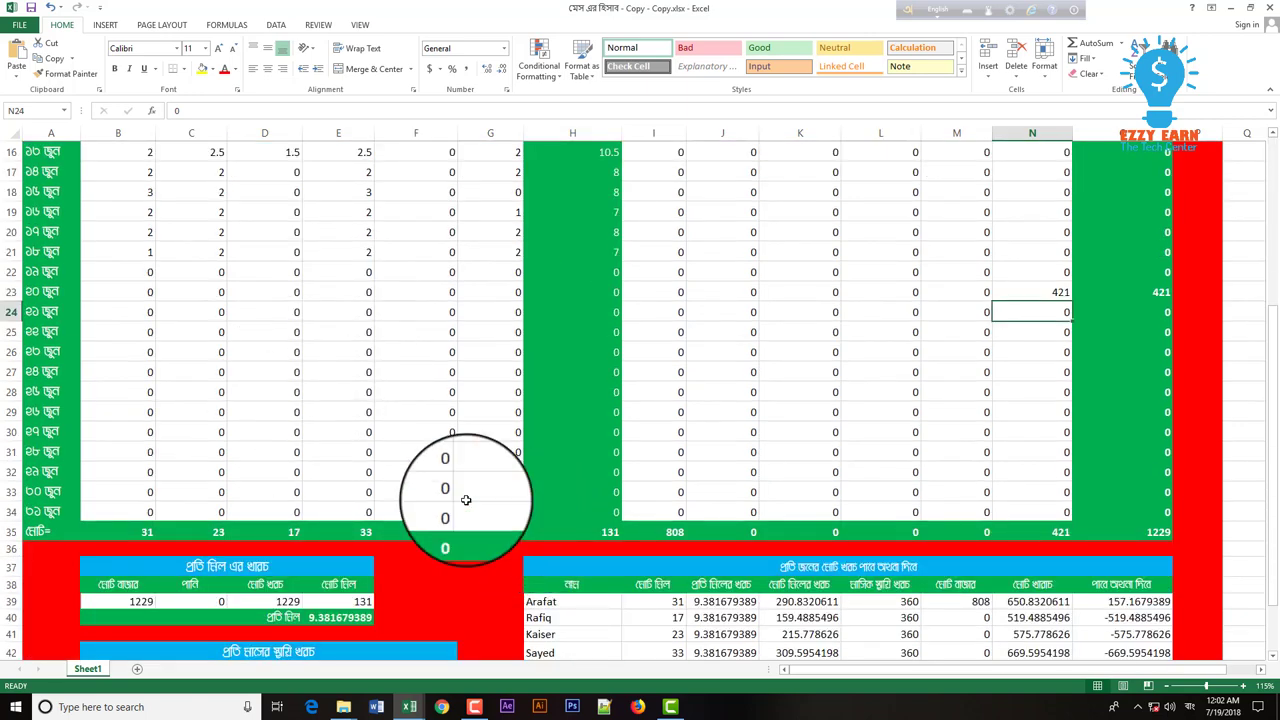
scroll(180, 371, "up", 5)
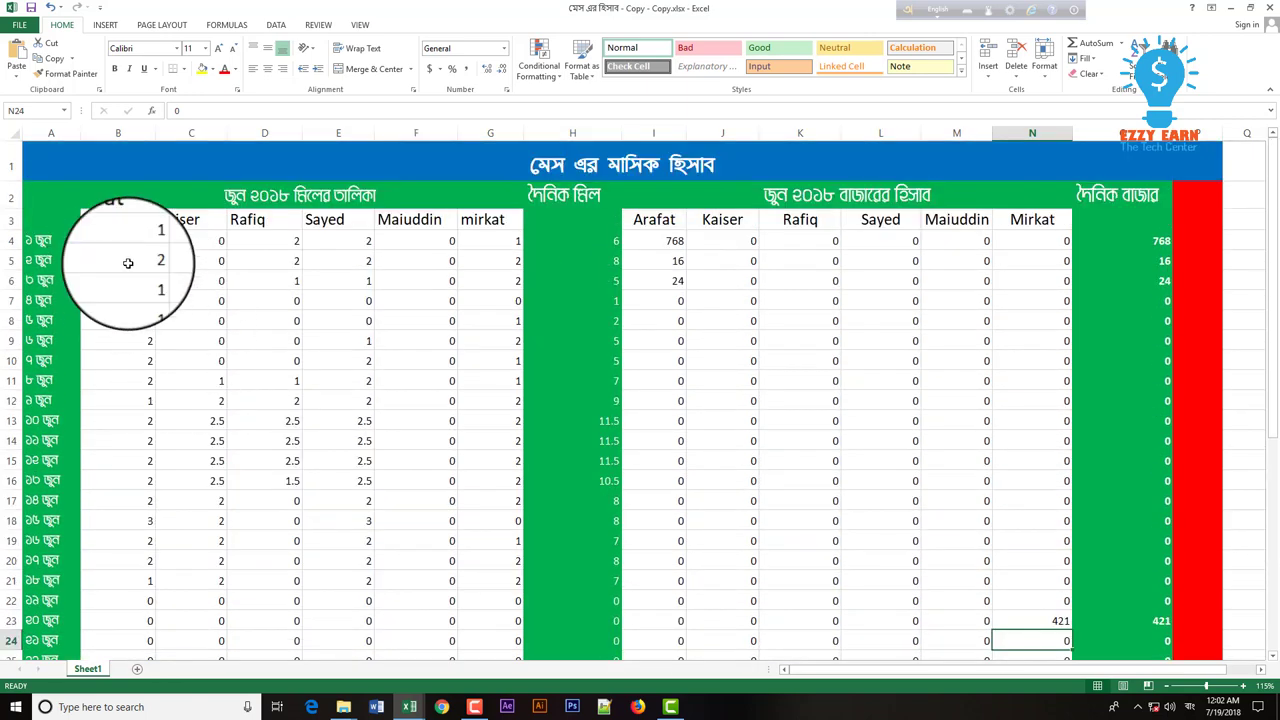
scroll(118, 261, "down", 1)
scroll(110, 262, "up", 1)
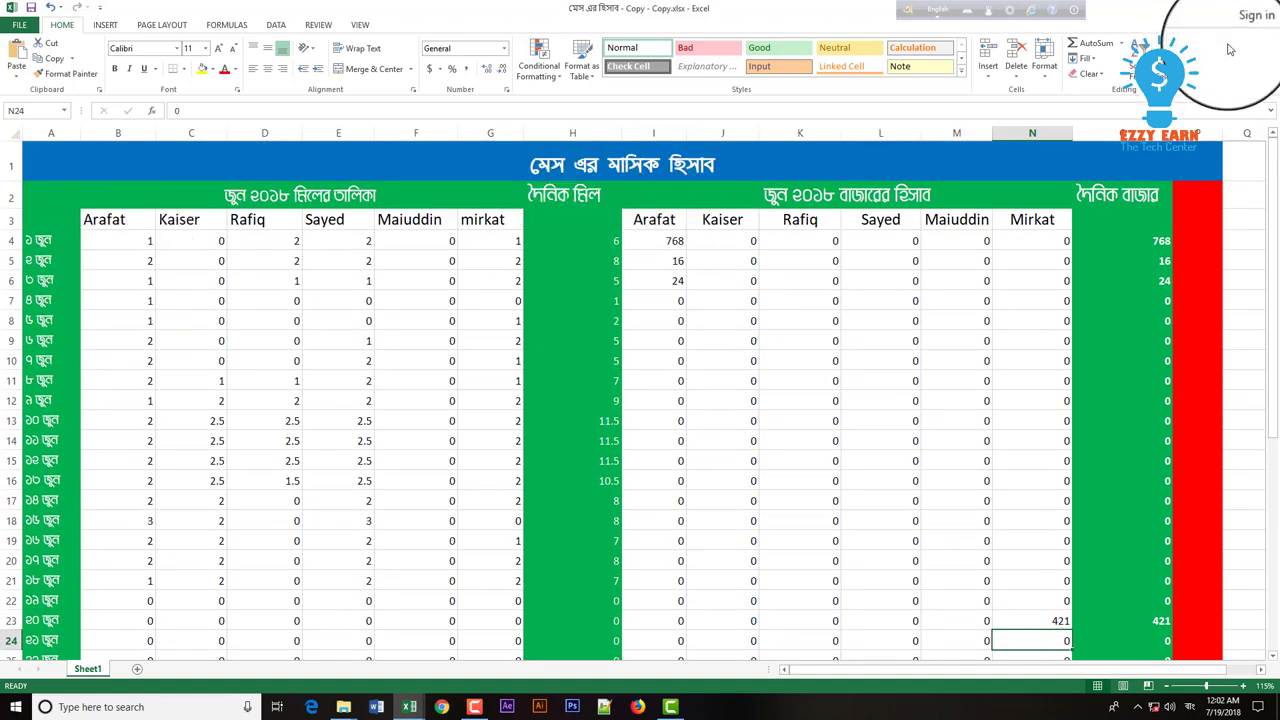
Switch to the workbook "মেস এর হিসাব.xlsx" and view the daily meal and market entries at the start of its sheet.
left_click(1231, 10)
scroll(494, 371, "up", 7)
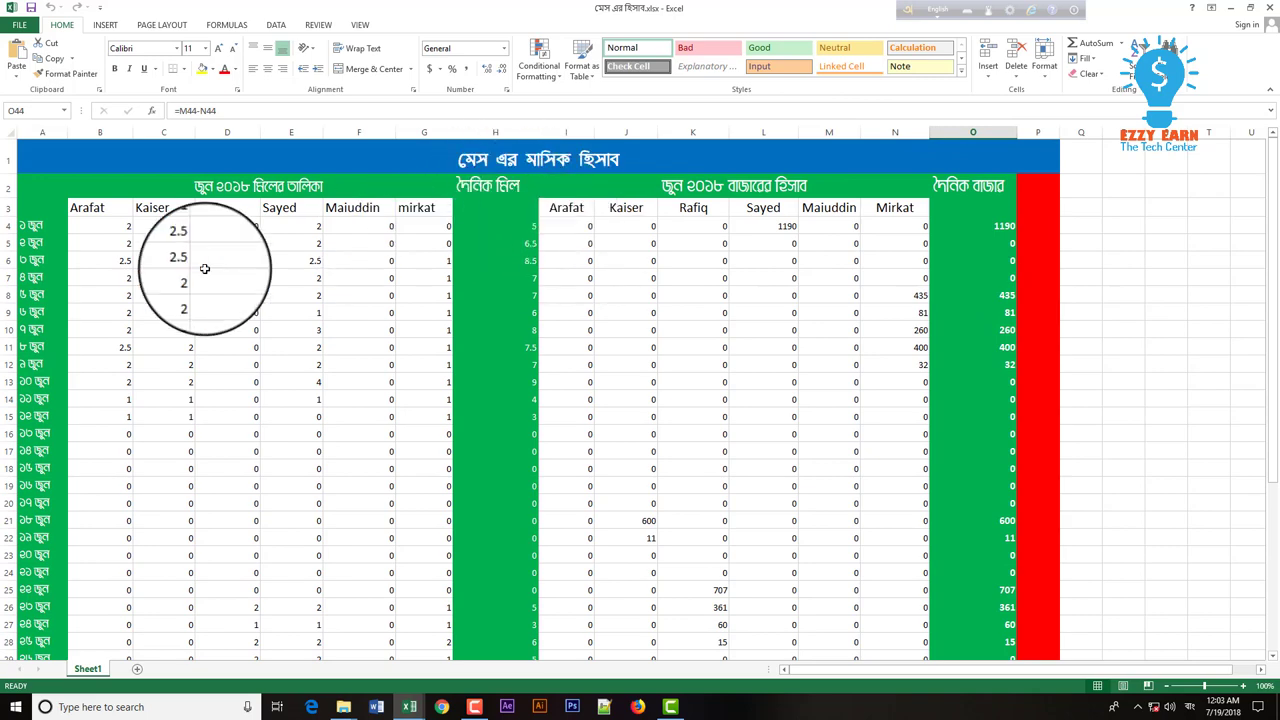
Compare the members' daily June meal entries with the meal totals in row 35.
scroll(138, 305, "down", 5)
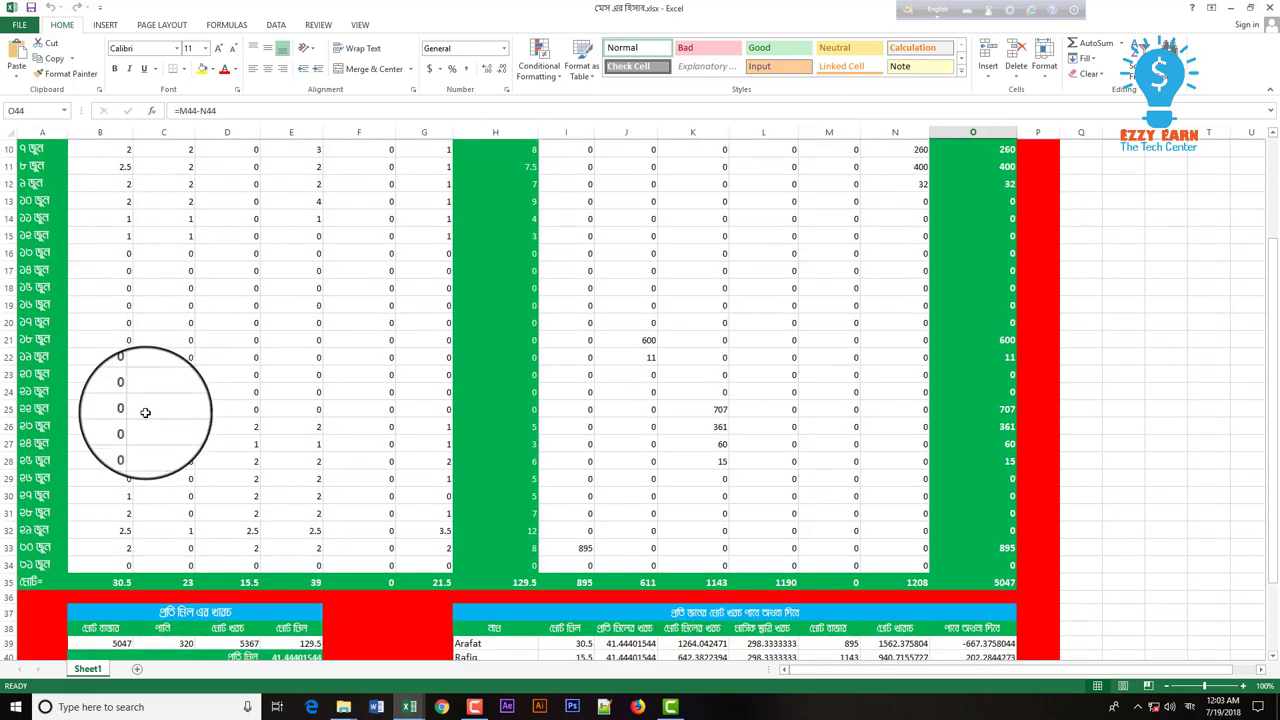
scroll(172, 543, "up", 5)
scroll(172, 543, "down", 2)
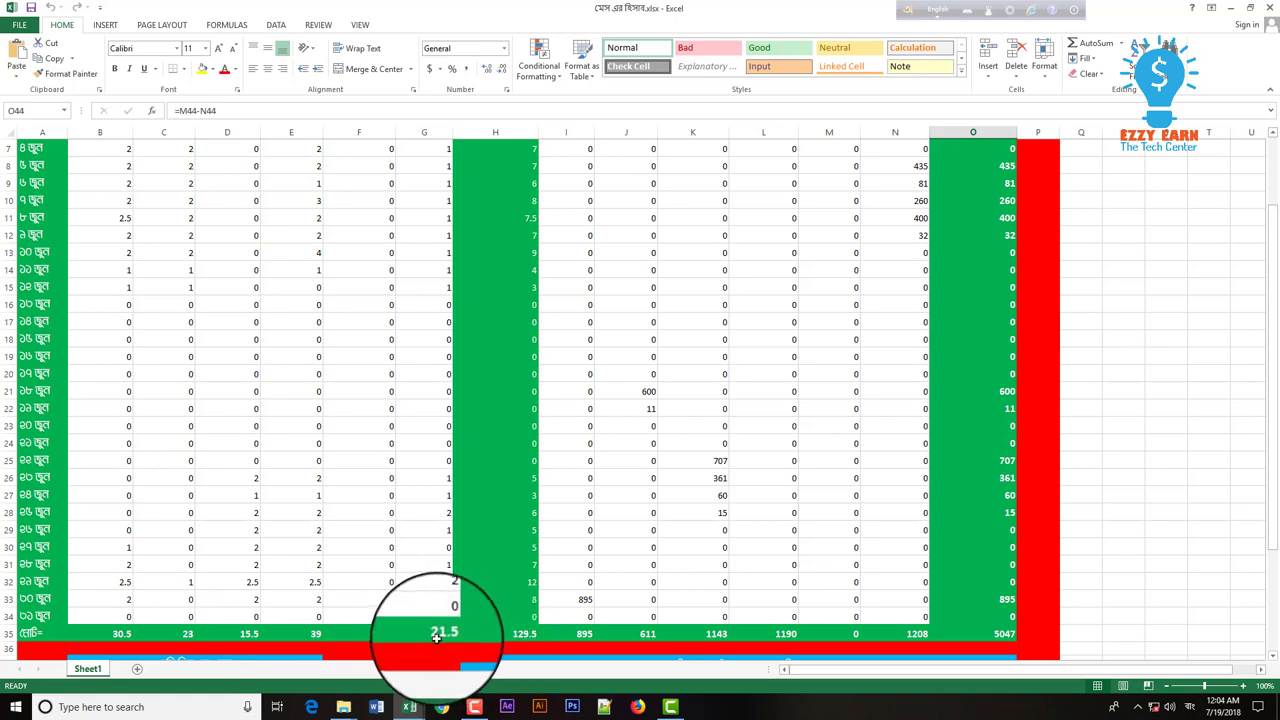
scroll(683, 469, "up", 1)
scroll(620, 430, "up", 1)
scroll(614, 380, "down", 5)
scroll(750, 330, "up", 6)
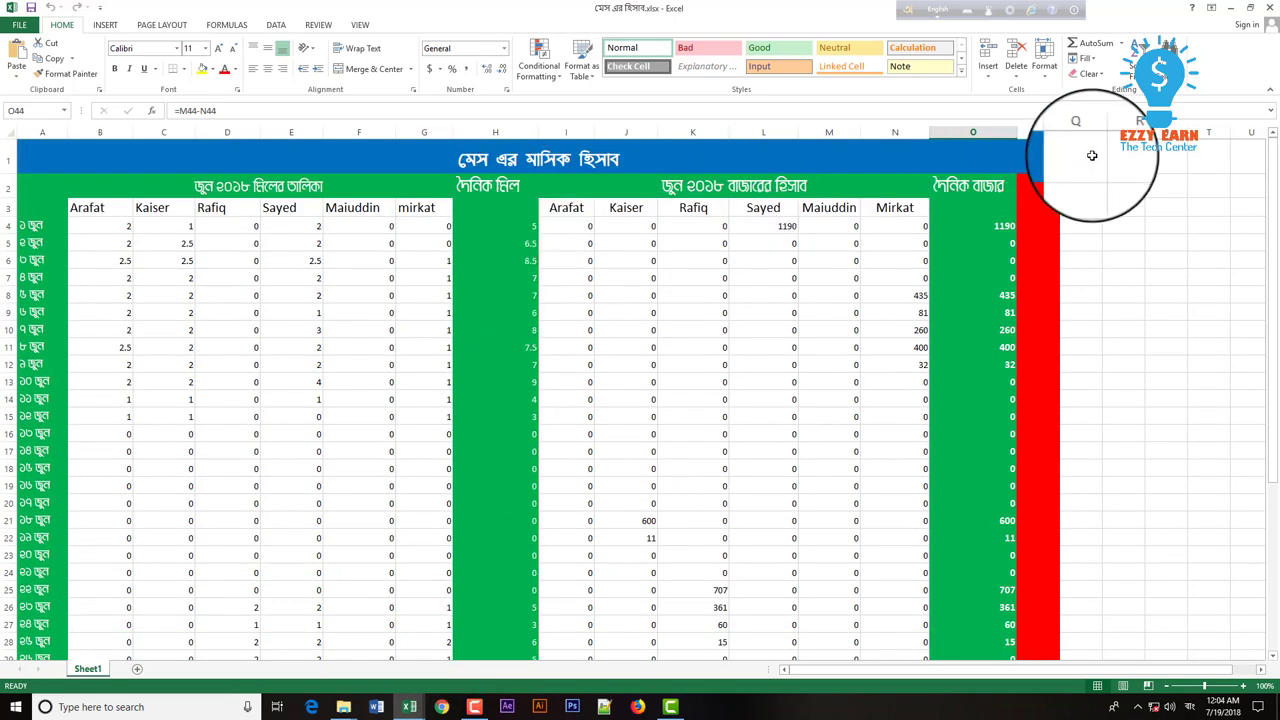
Review the members' daily market spending entries against their market totals in row 35.
scroll(605, 420, "down", 3)
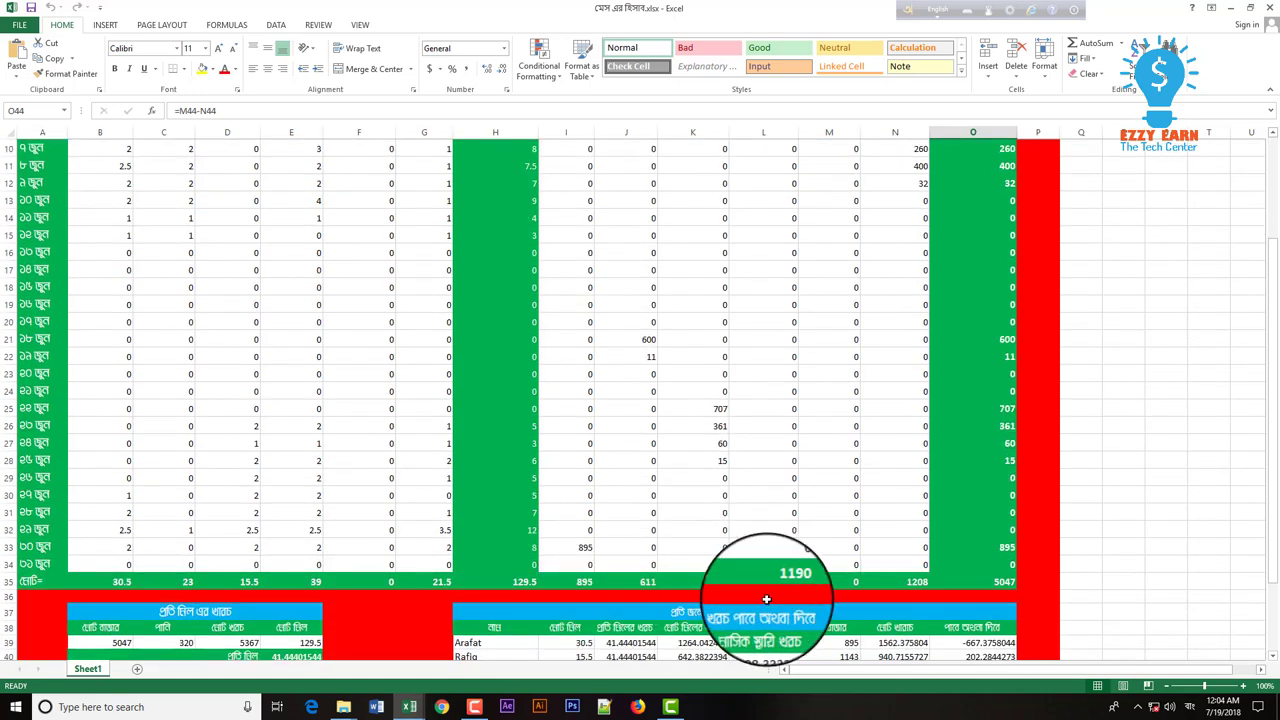
scroll(760, 400, "up", 3)
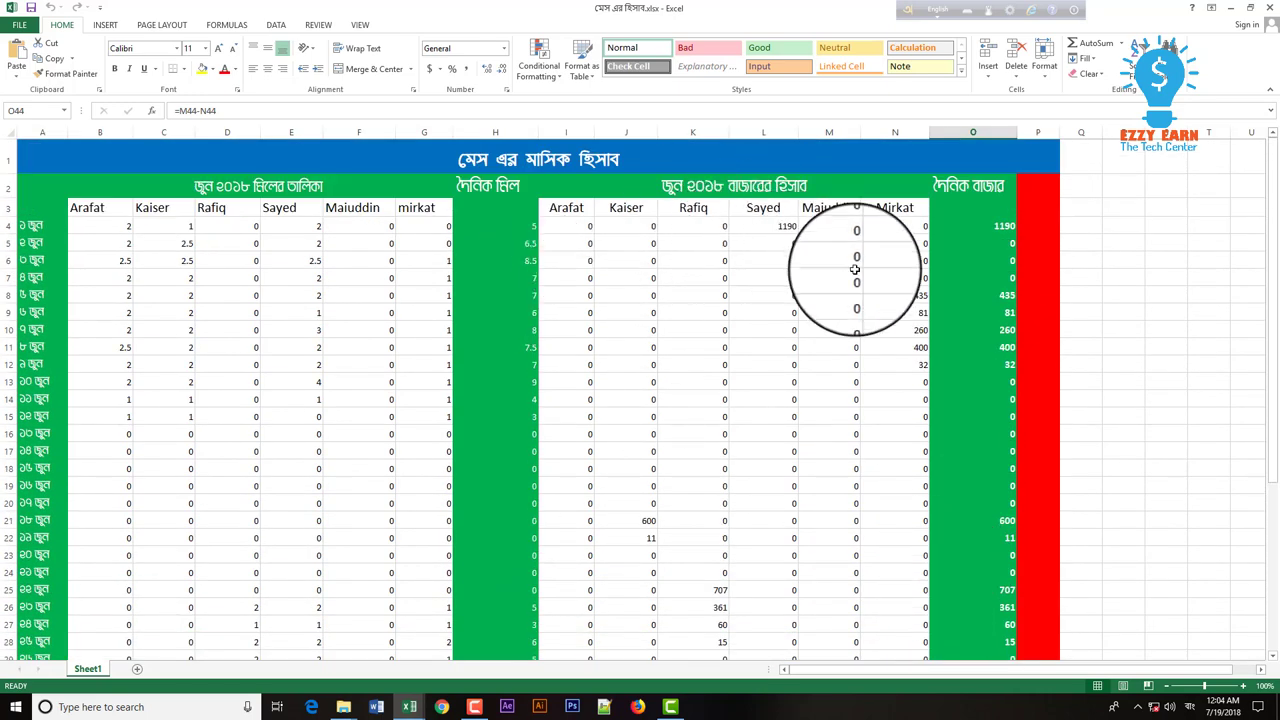
scroll(690, 315, "down", 4)
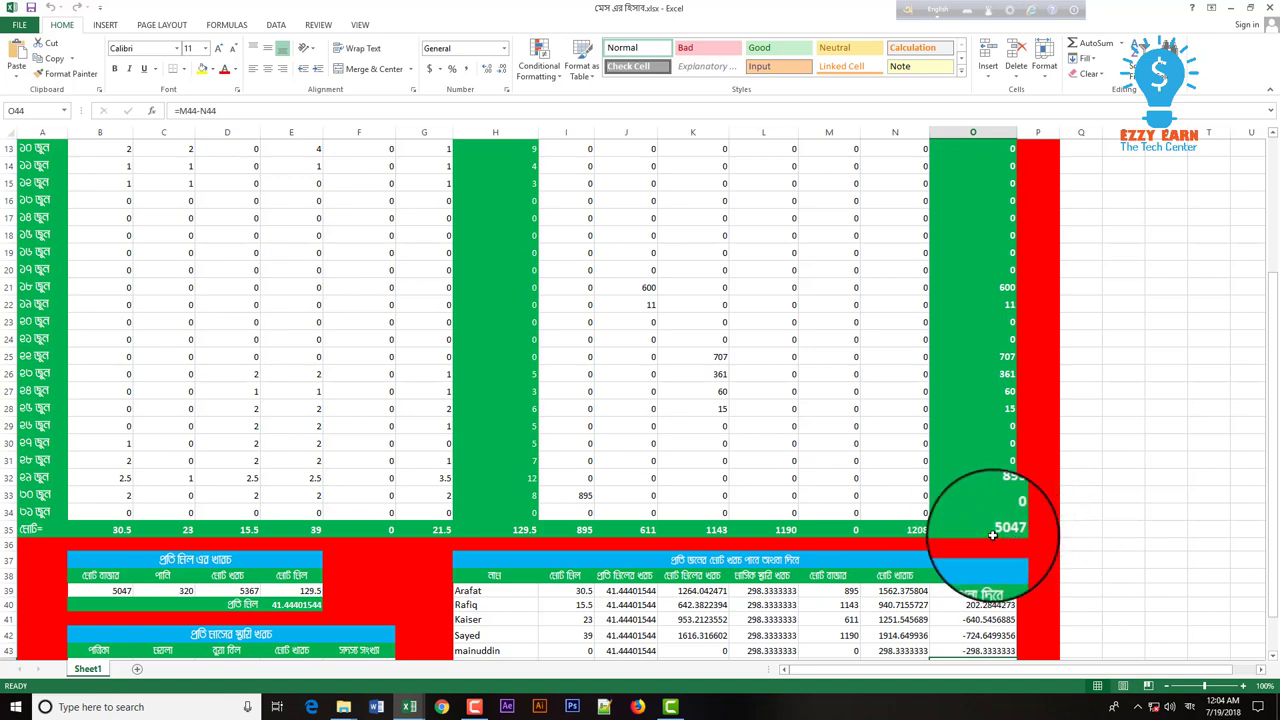
scroll(989, 533, "up", 4)
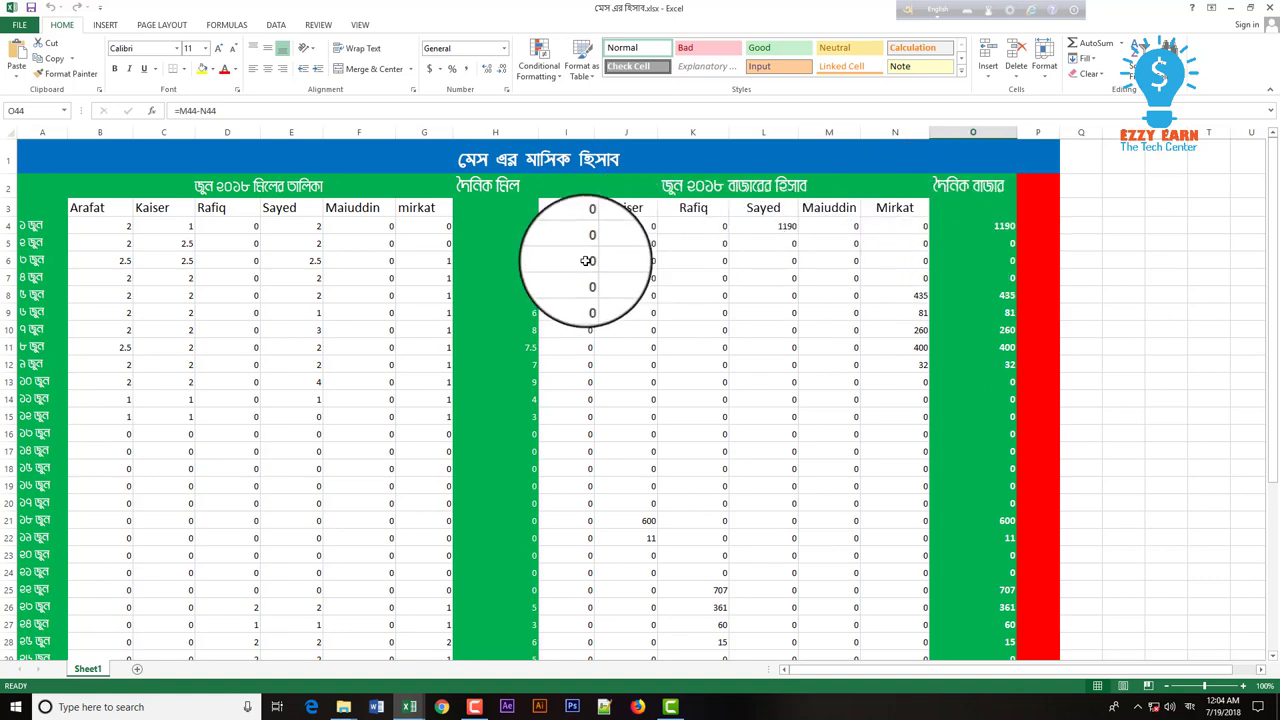
scroll(897, 291, "down", 4)
scroll(989, 251, "up", 4)
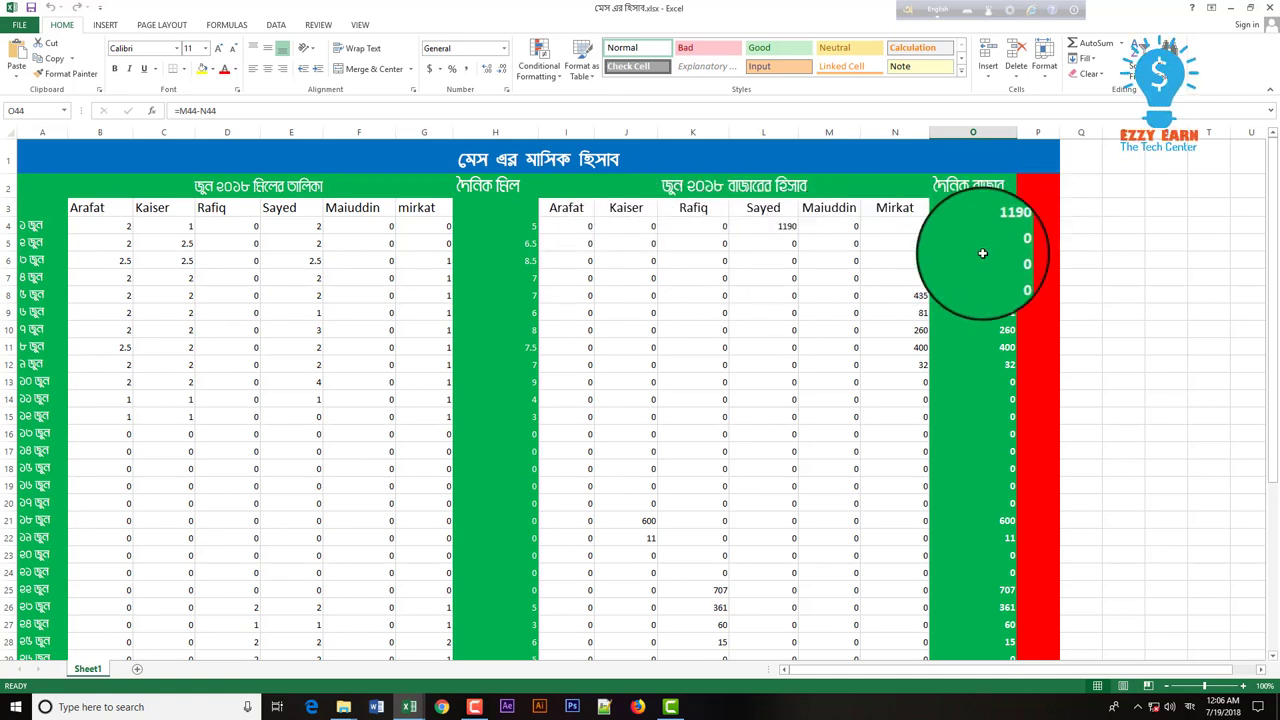
Examine the daily market total column alongside the individual market entries for the whole month.
scroll(986, 213, "down", 4)
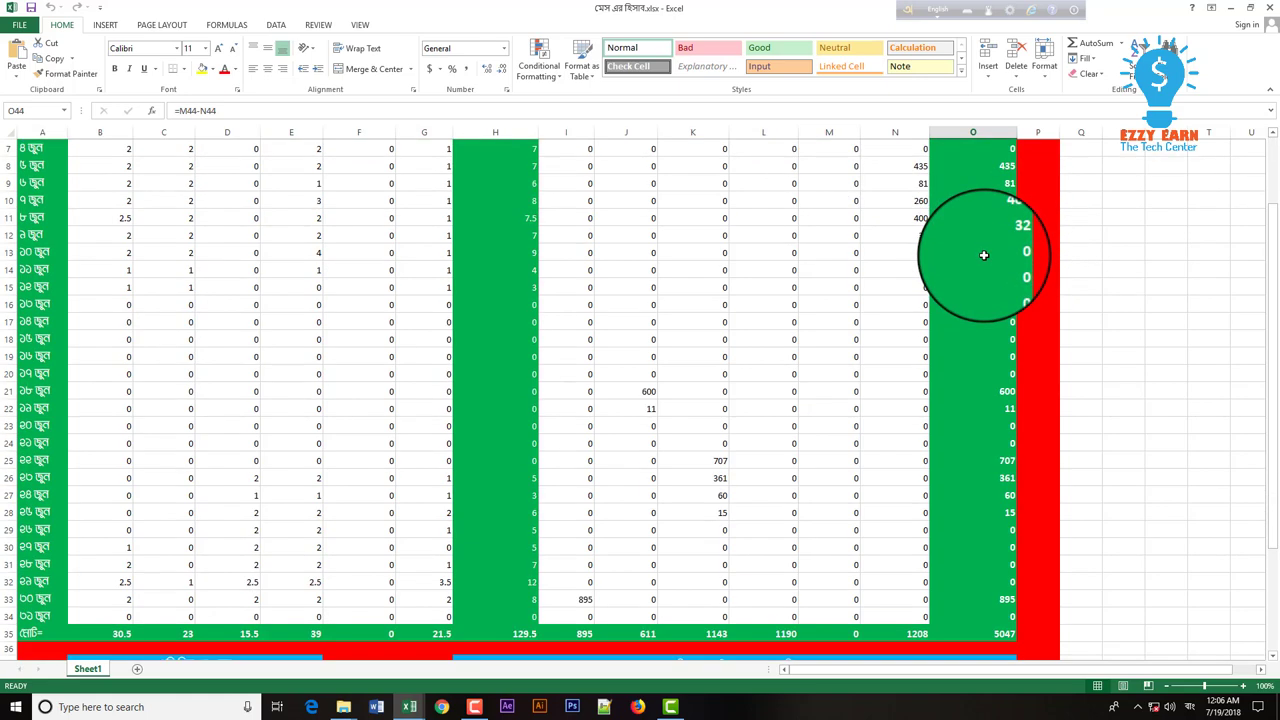
scroll(800, 378, "up", 4)
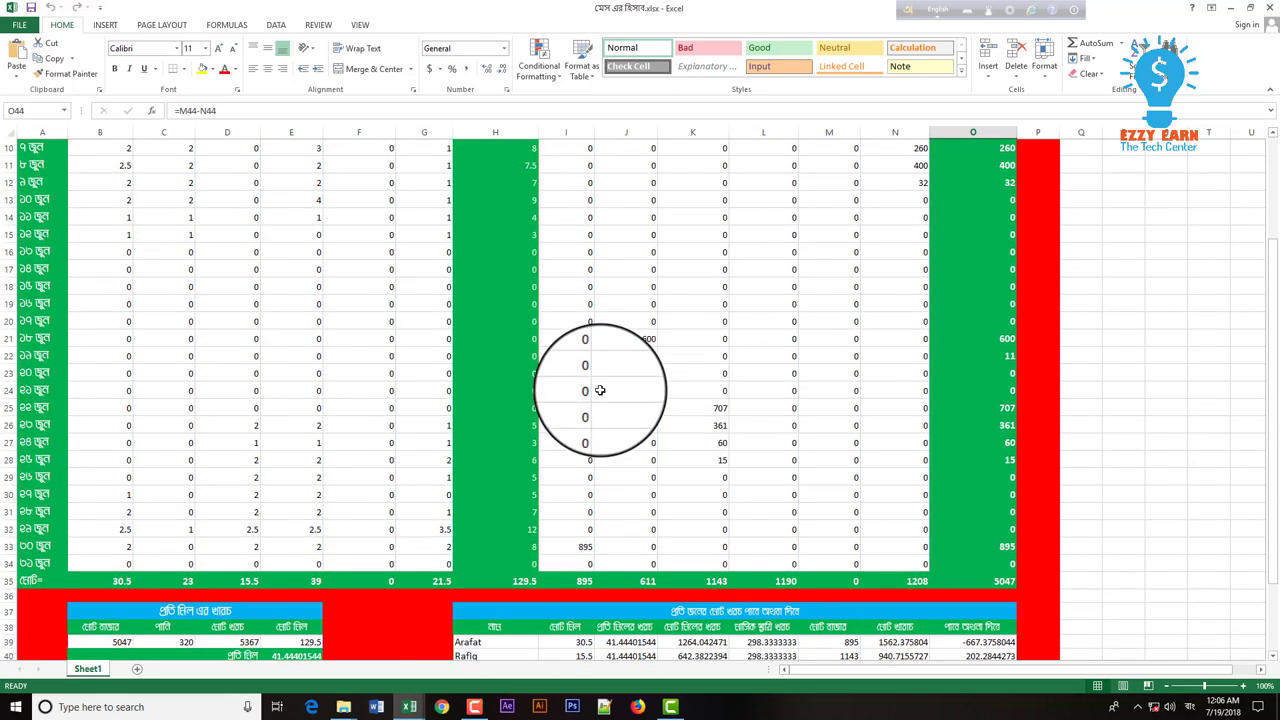
scroll(678, 419, "down", 2)
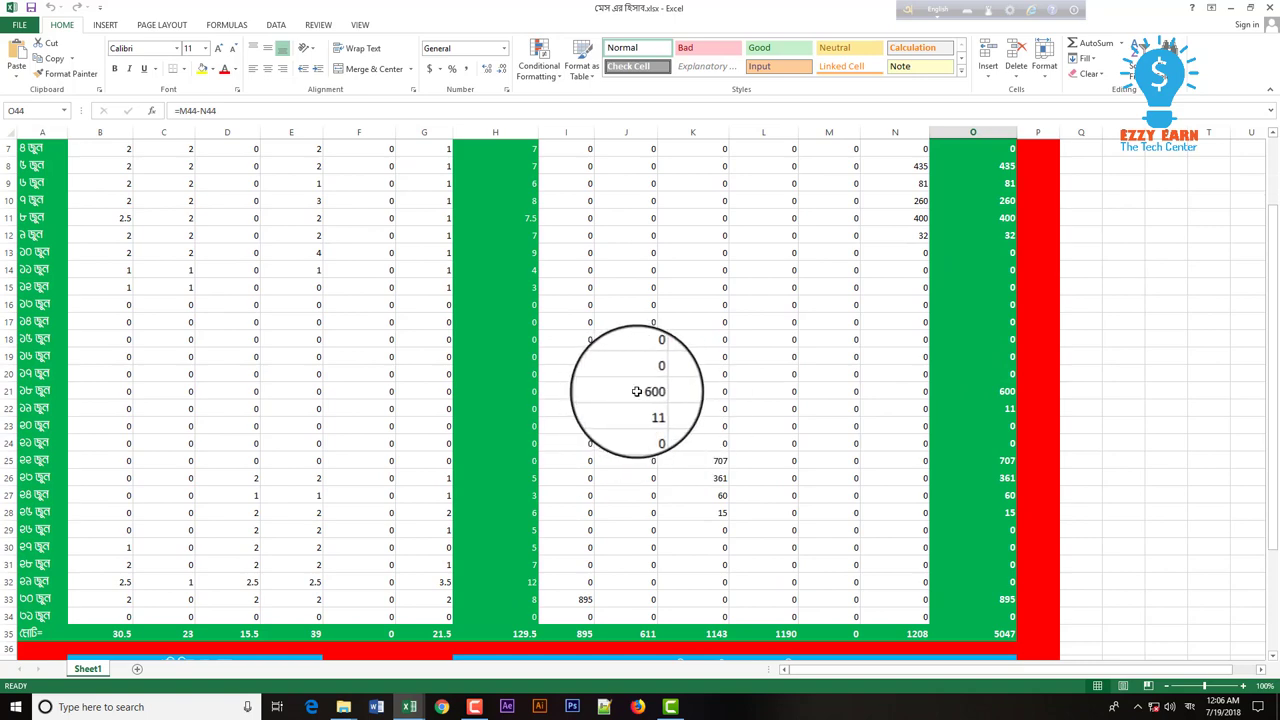
scroll(636, 391, "up", 2)
scroll(625, 392, "down", 3)
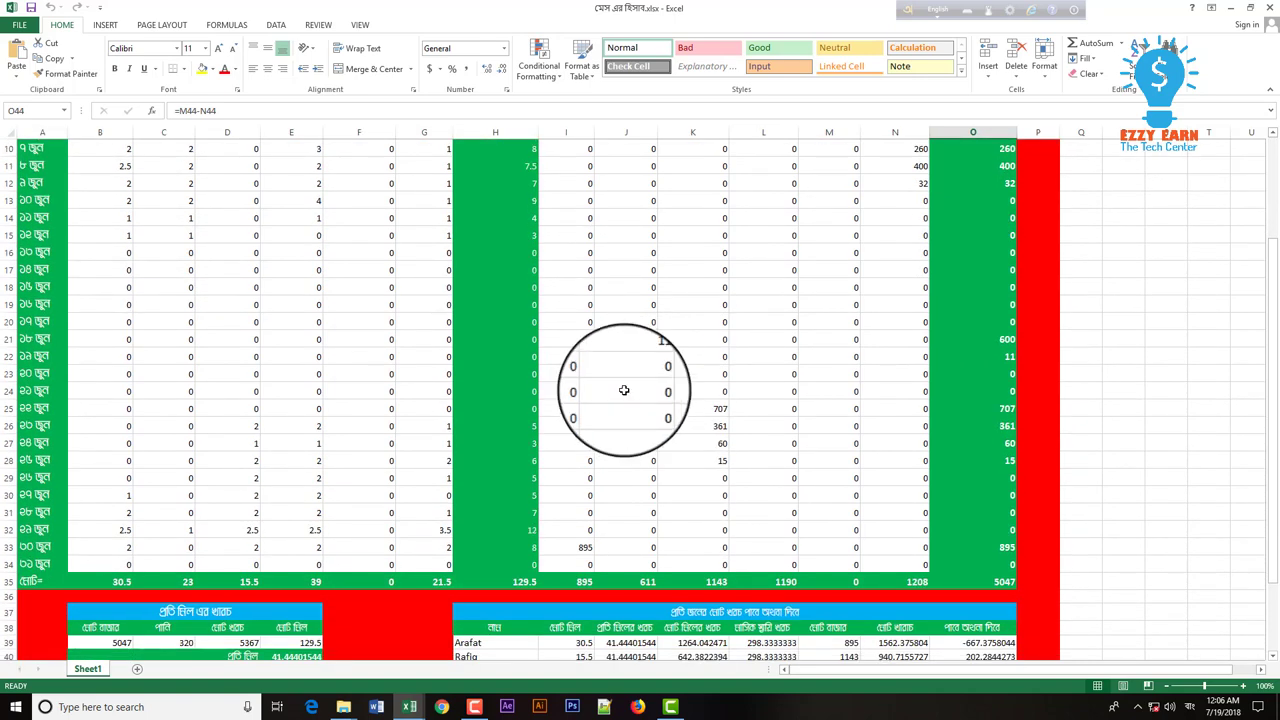
scroll(620, 391, "up", 3)
scroll(630, 345, "down", 2)
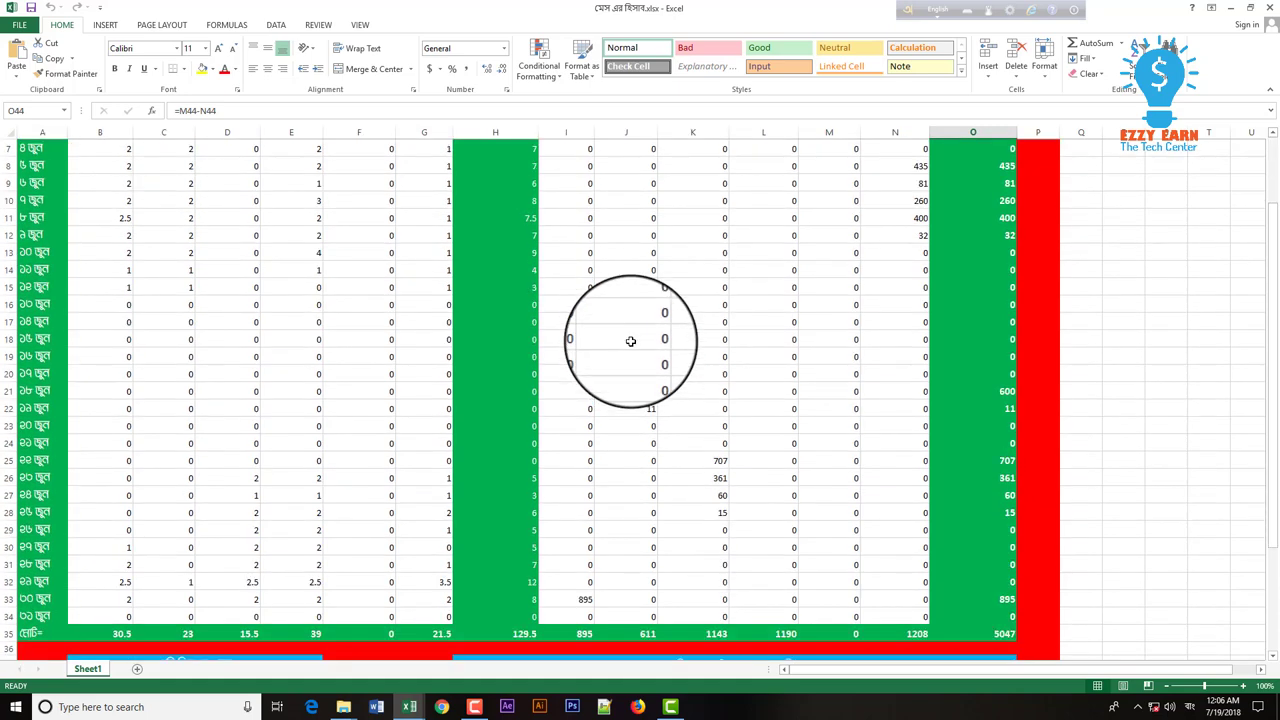
scroll(690, 415, "down", 1)
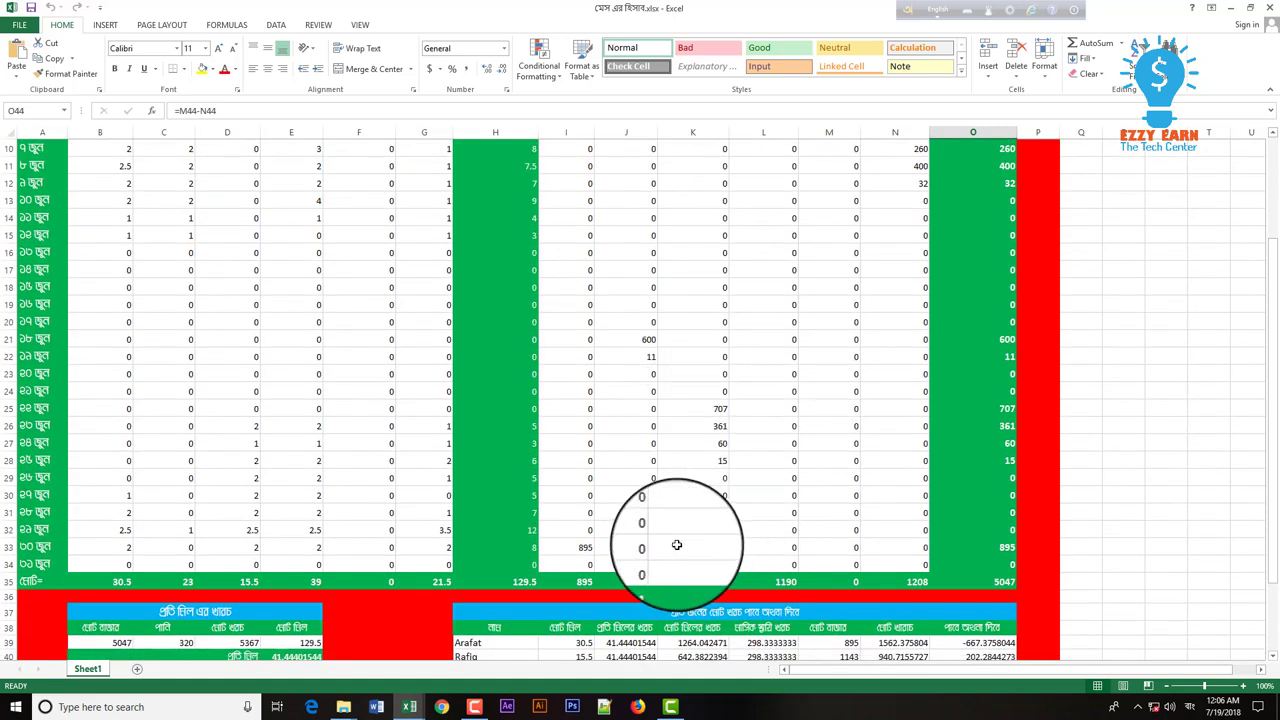
scroll(880, 428, "up", 3)
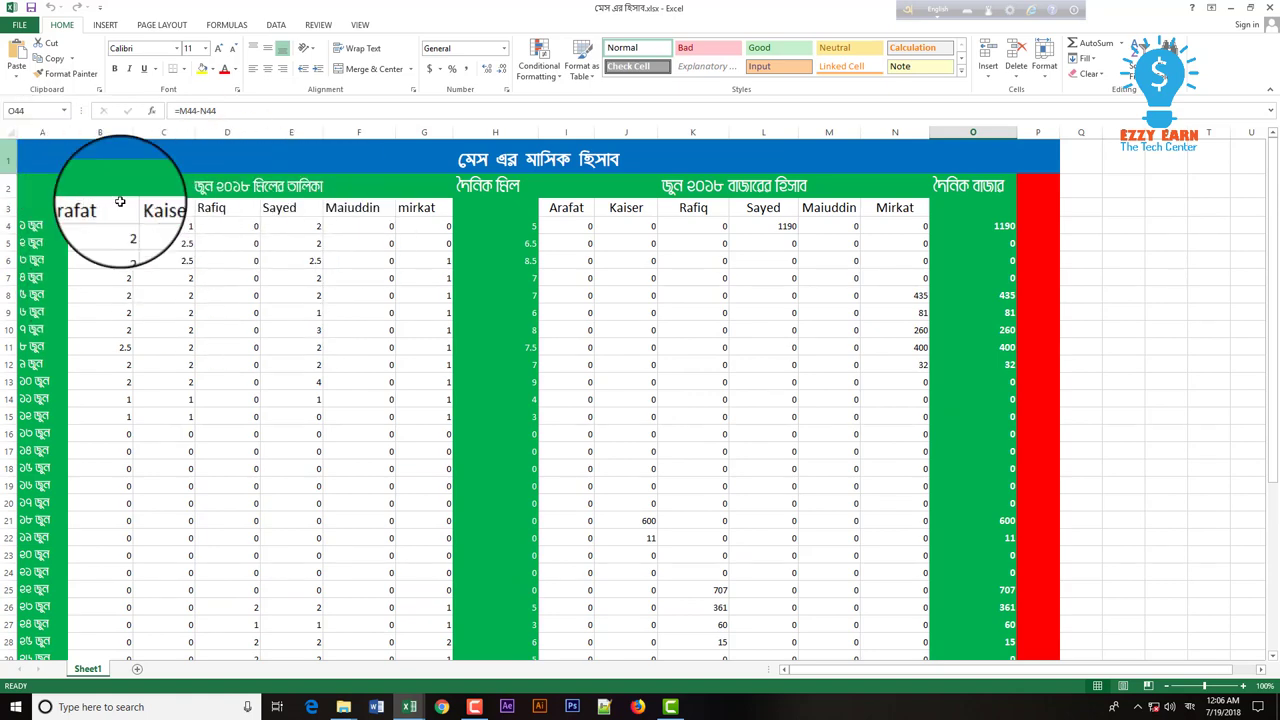
Inspect the members' meal entries for 1 June in row 4, from column B to column G.
scroll(106, 227, "down", 1)
scroll(106, 230, "up", 1)
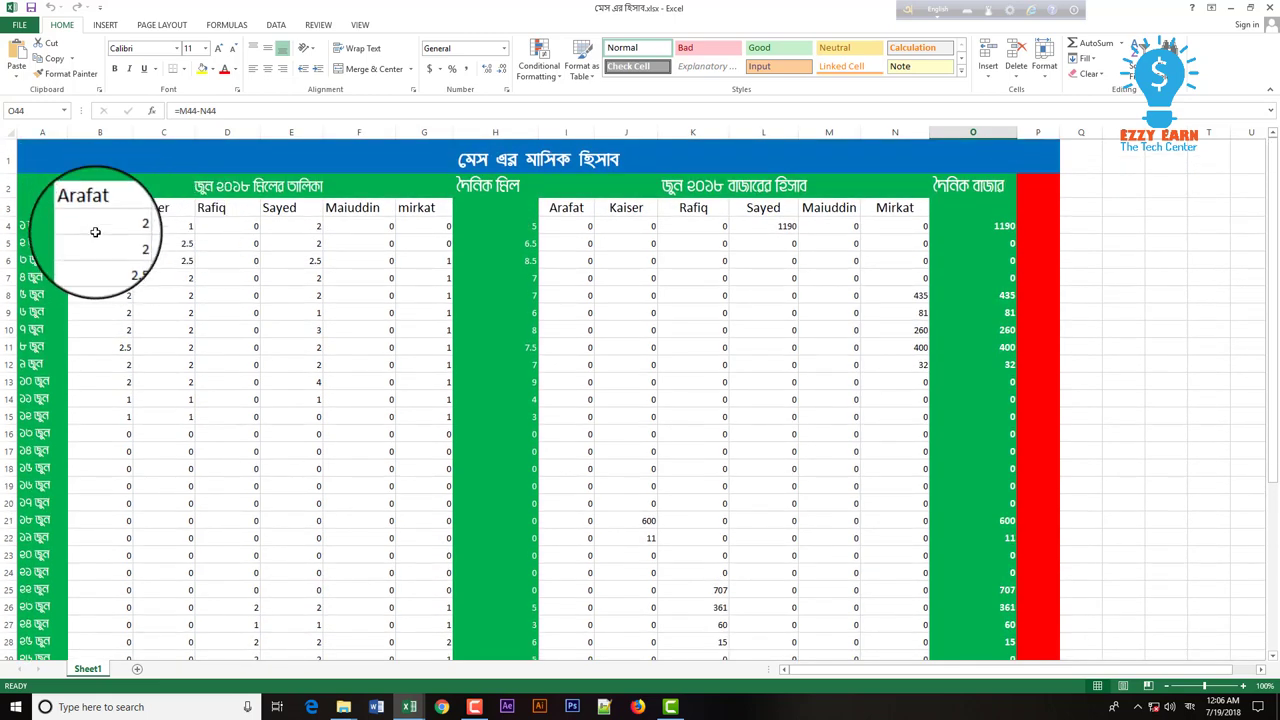
left_click(100, 228)
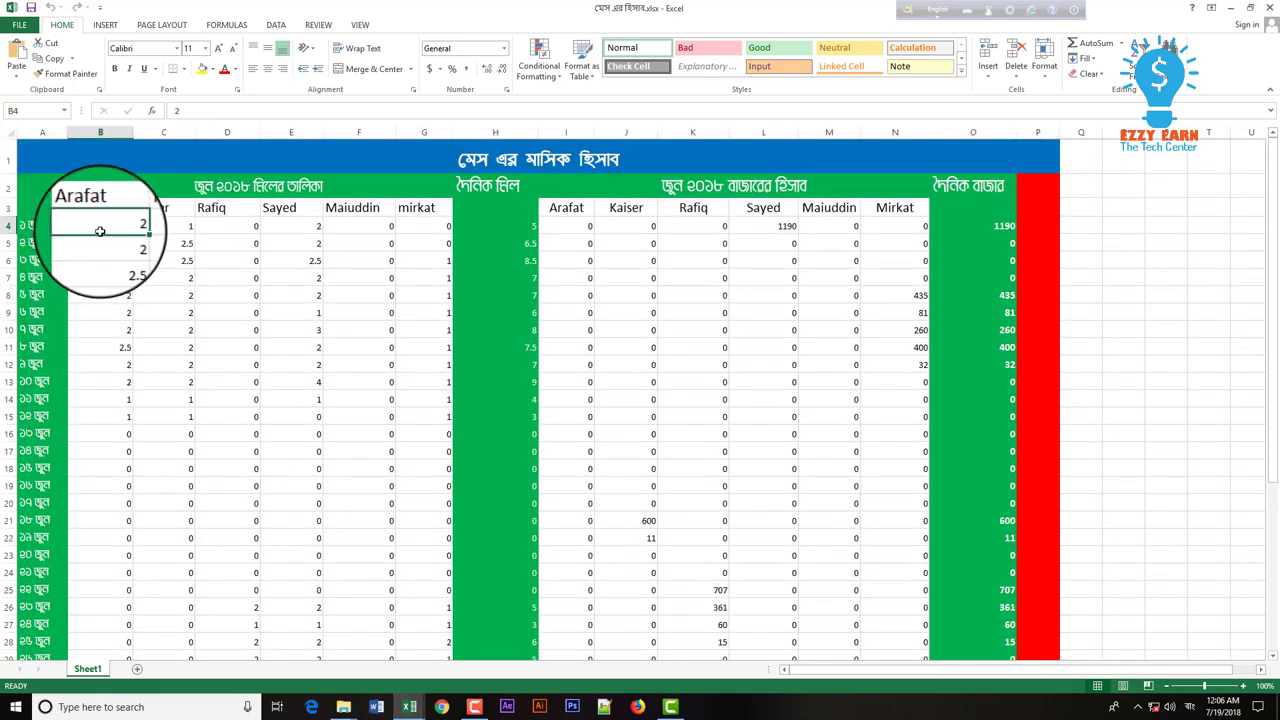
left_click(235, 228)
left_click(300, 228)
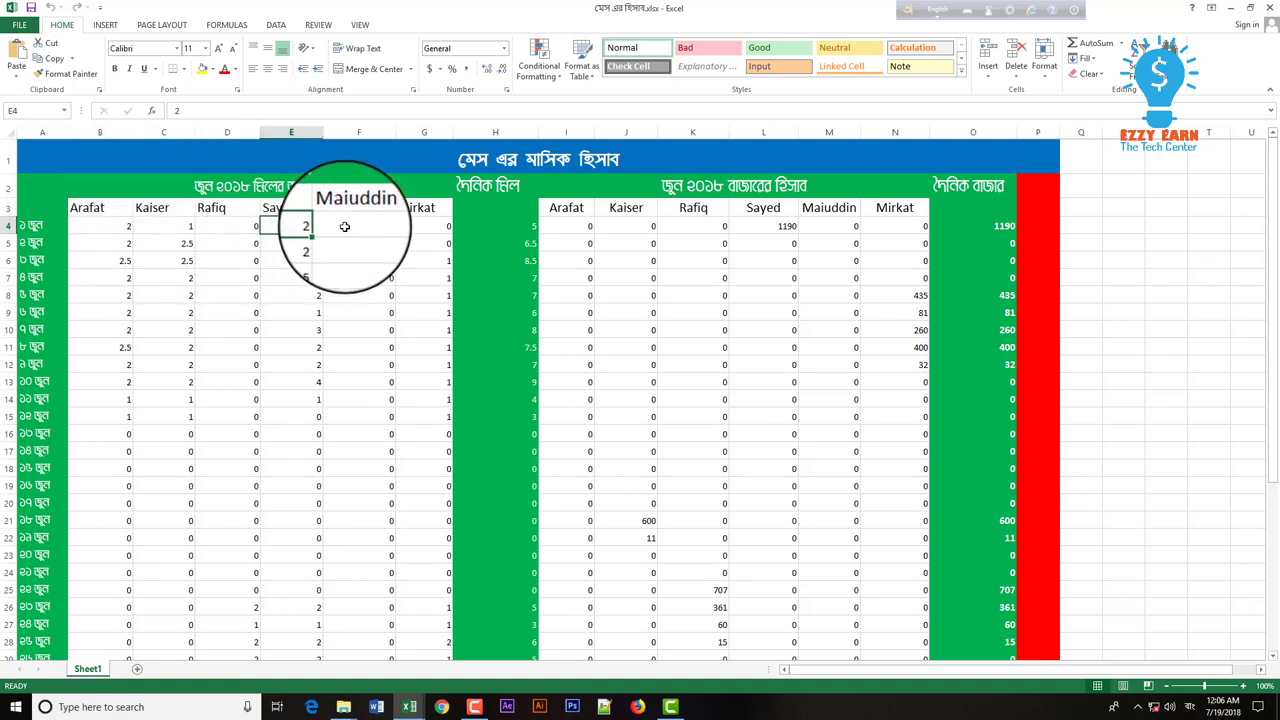
left_click(386, 228)
left_click(433, 227)
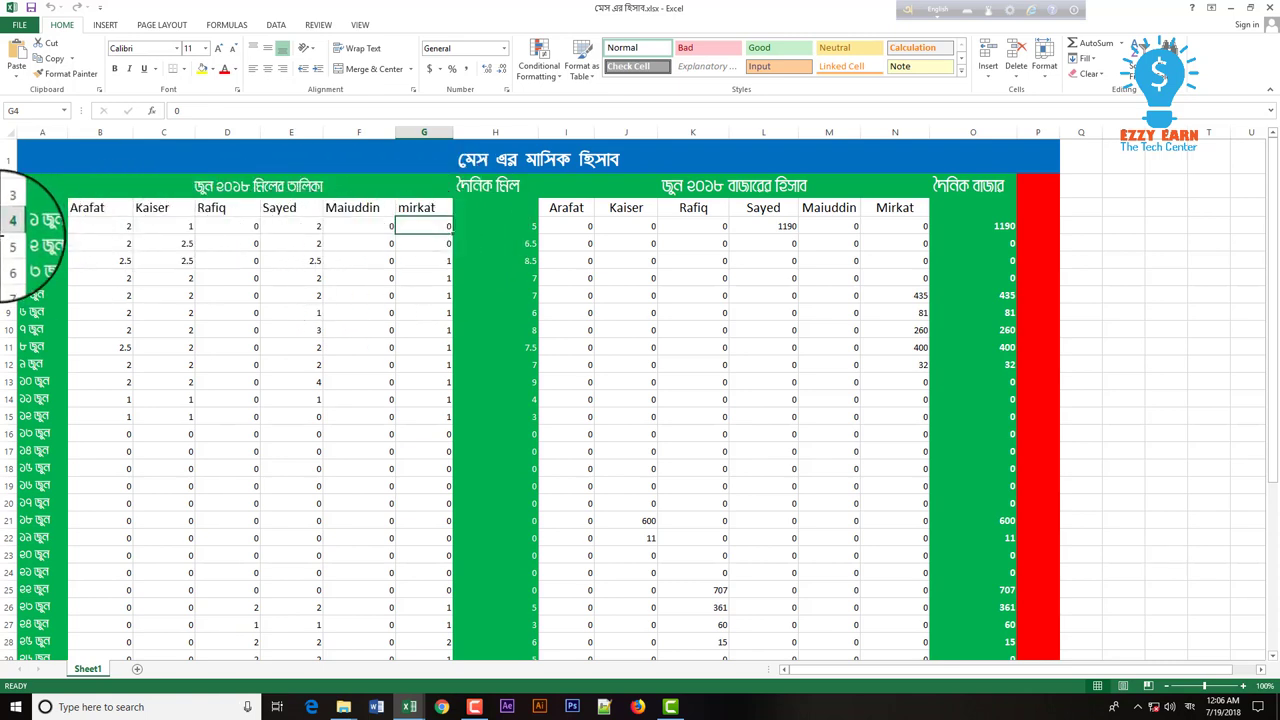
scroll(330, 280, "down", 3)
scroll(290, 280, "up", 3)
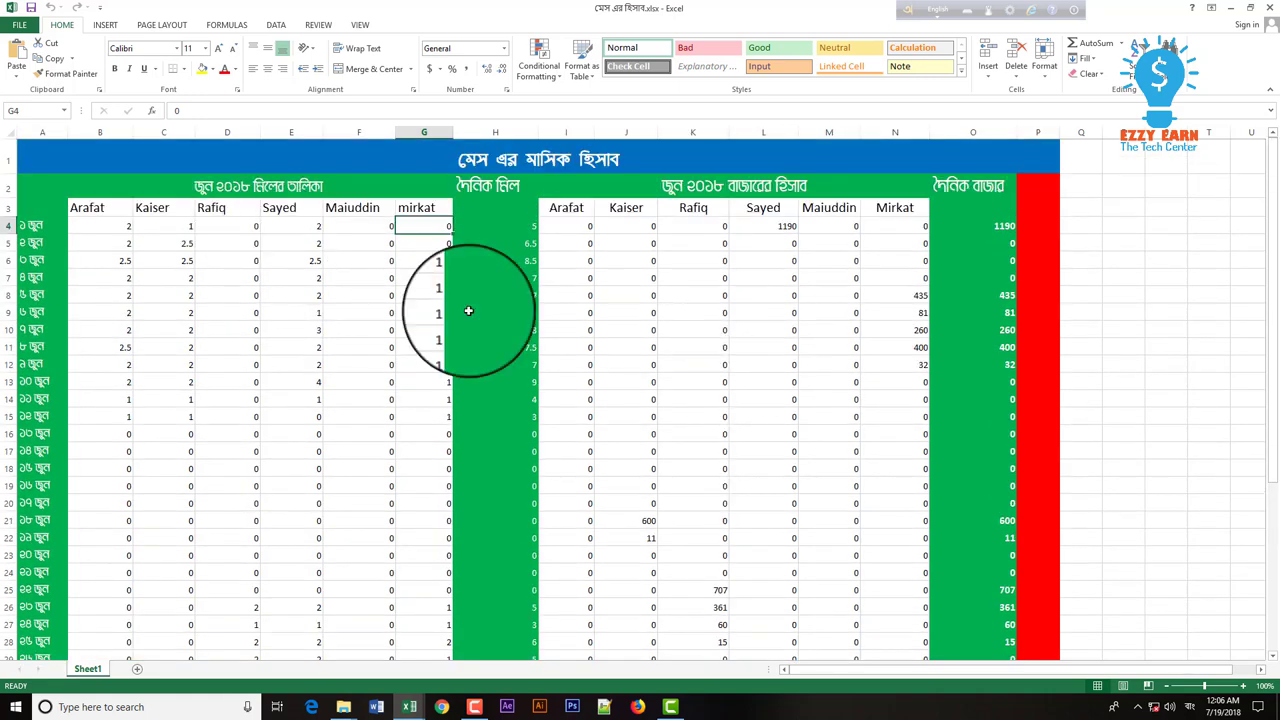
Examine the per-meal cost table beneath the daily records, with its total market, water, total cost and total meal columns.
scroll(439, 487, "down", 6)
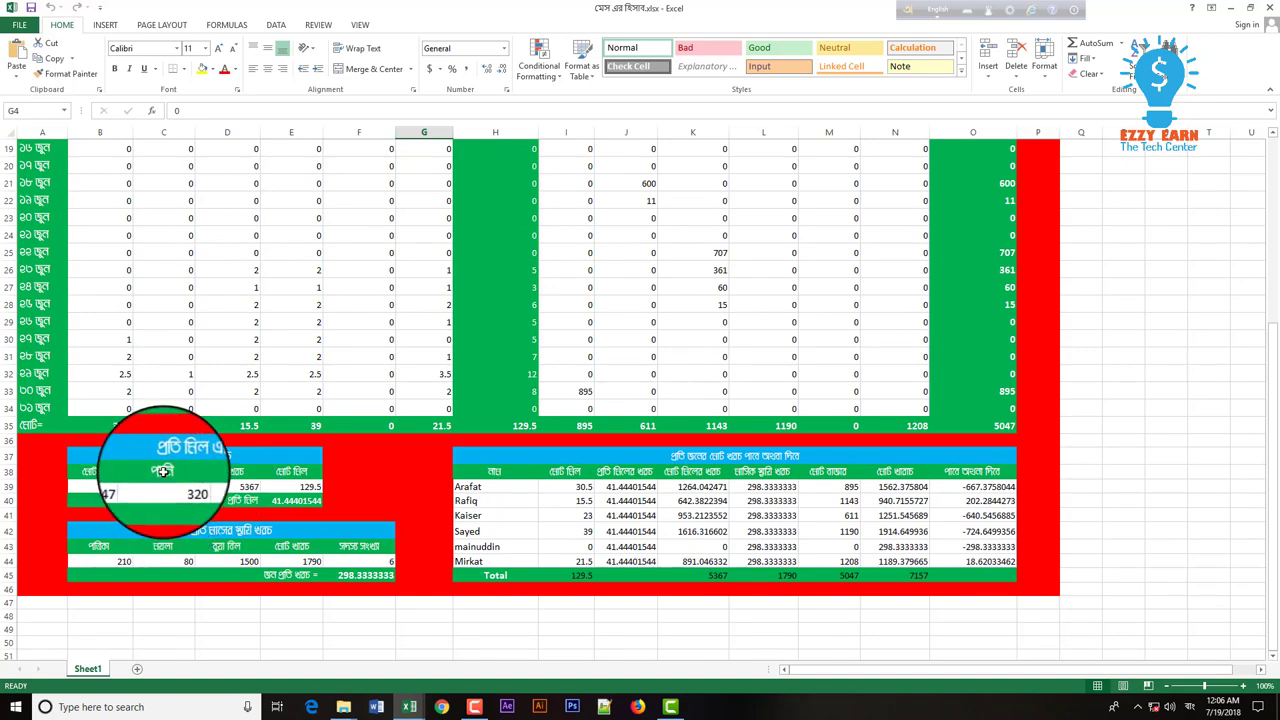
scroll(205, 479, "up", 1)
scroll(205, 479, "up", 2)
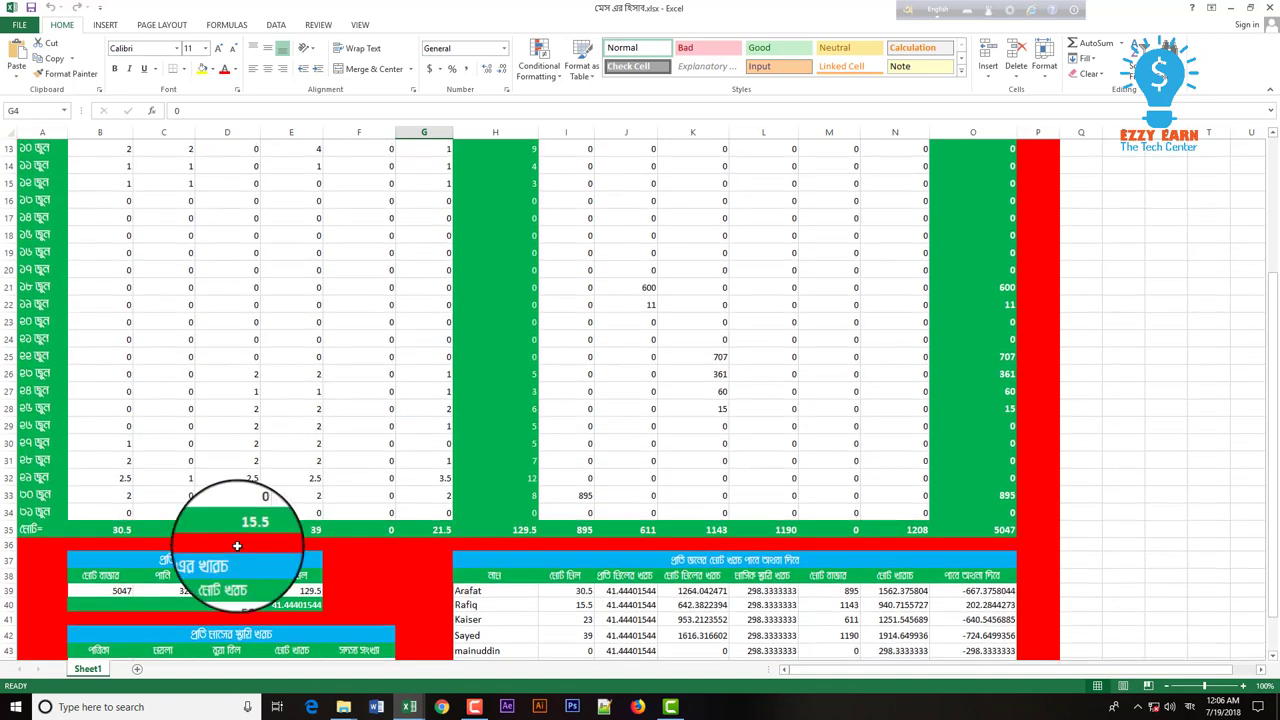
scroll(160, 457, "down", 2)
scroll(160, 460, "up", 3)
scroll(148, 474, "up", 1)
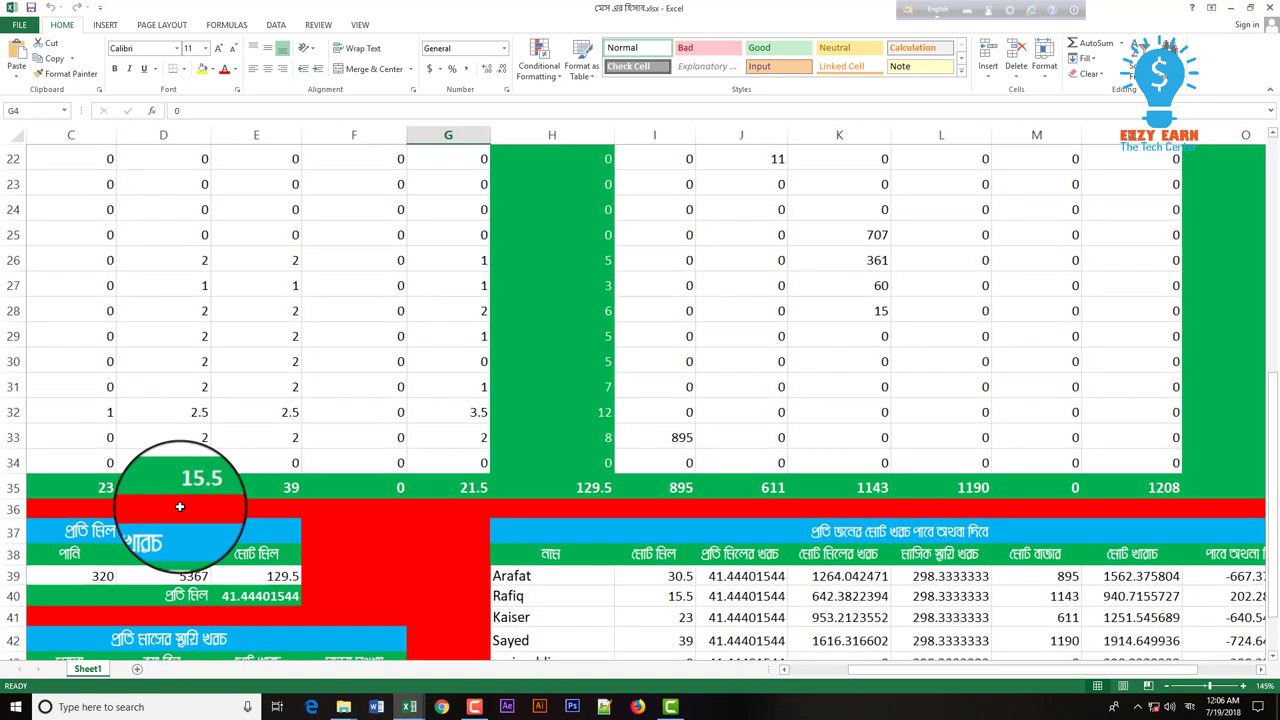
left_click_drag(890, 670, 810, 672)
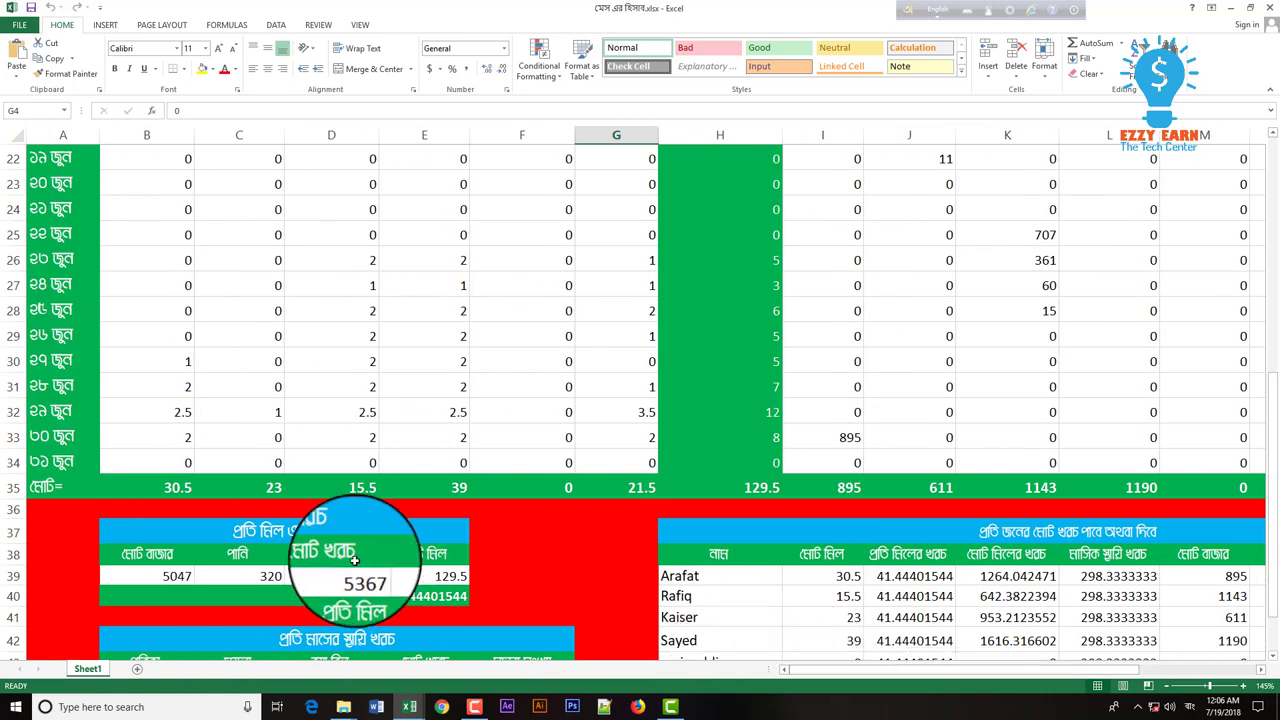
scroll(243, 457, "down", 2)
scroll(309, 527, "up", 1)
scroll(309, 527, "up", 1)
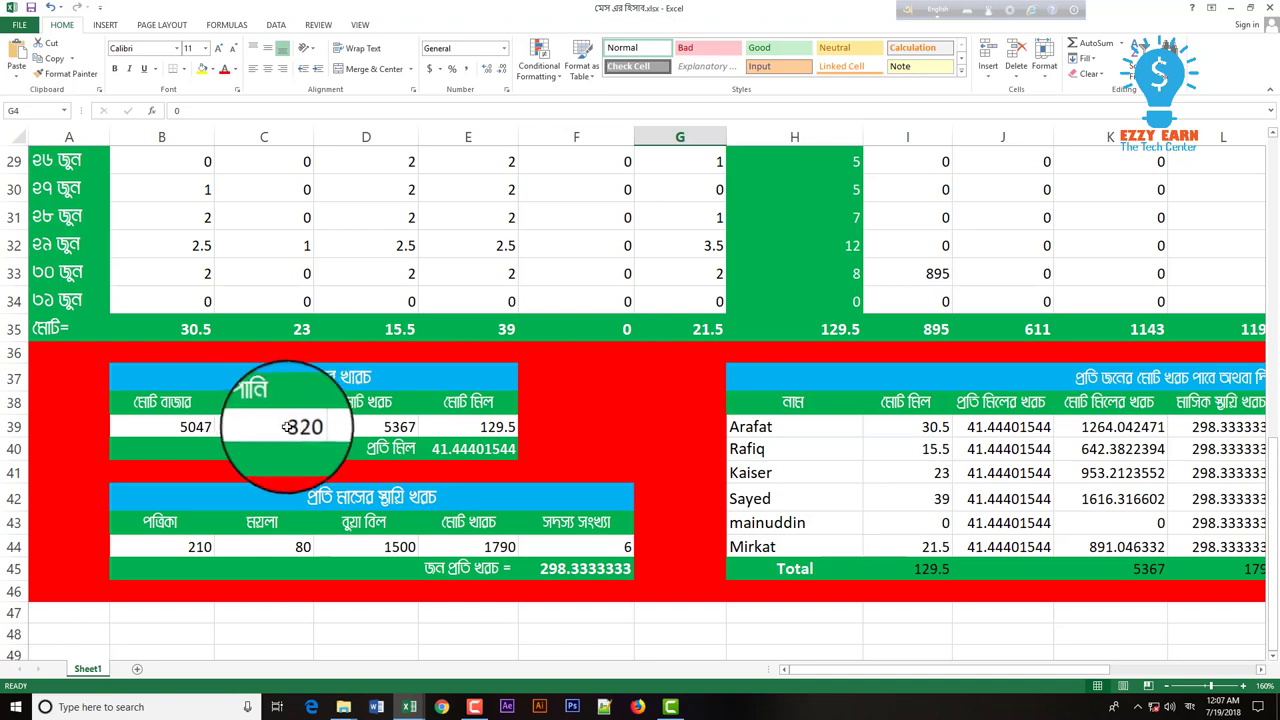
Try a water cost (পানি) of 0 in cell C39 of the per-meal cost table.
key("BackSpace")
key("BackSpace")
key("BackSpace")
type("0")
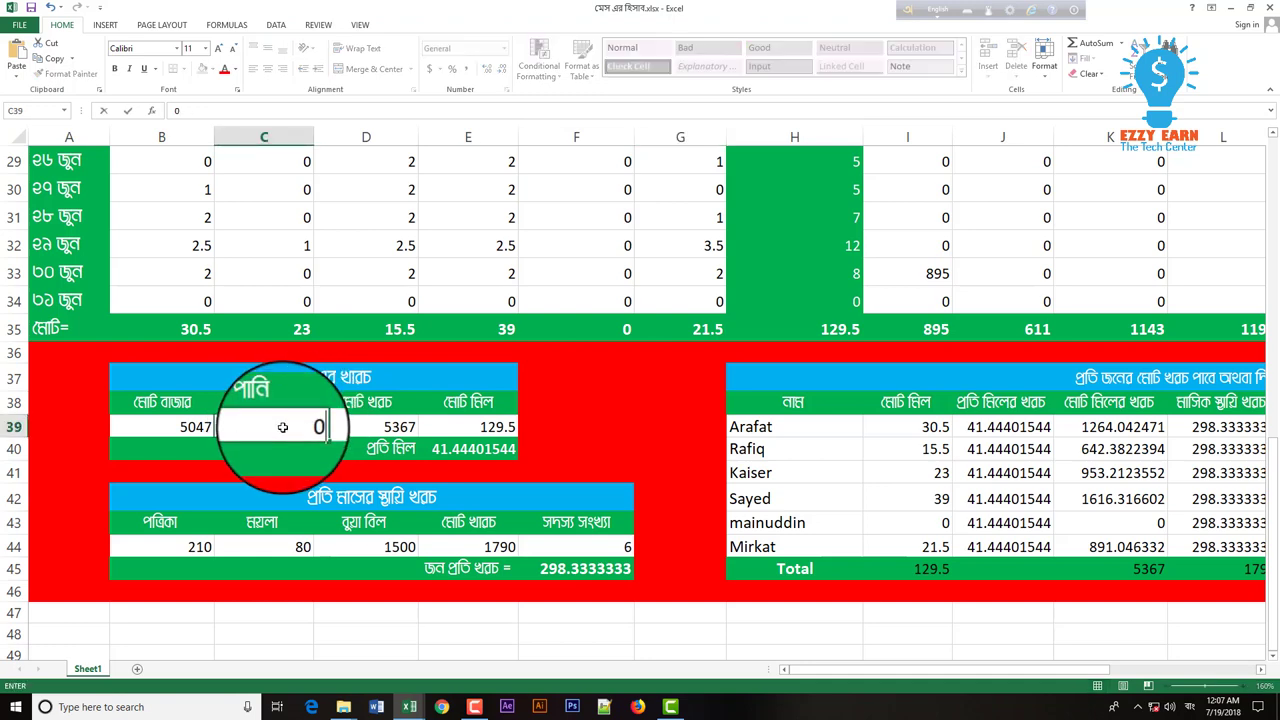
key("Return")
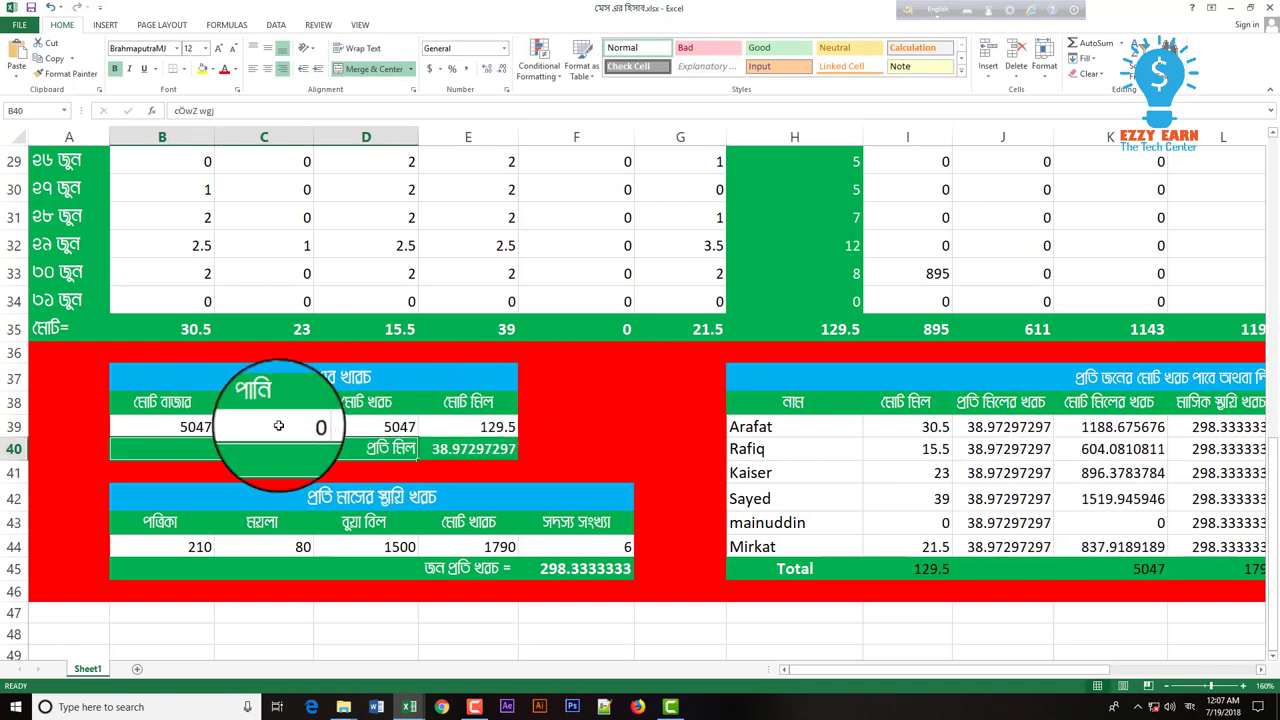
left_click(279, 426)
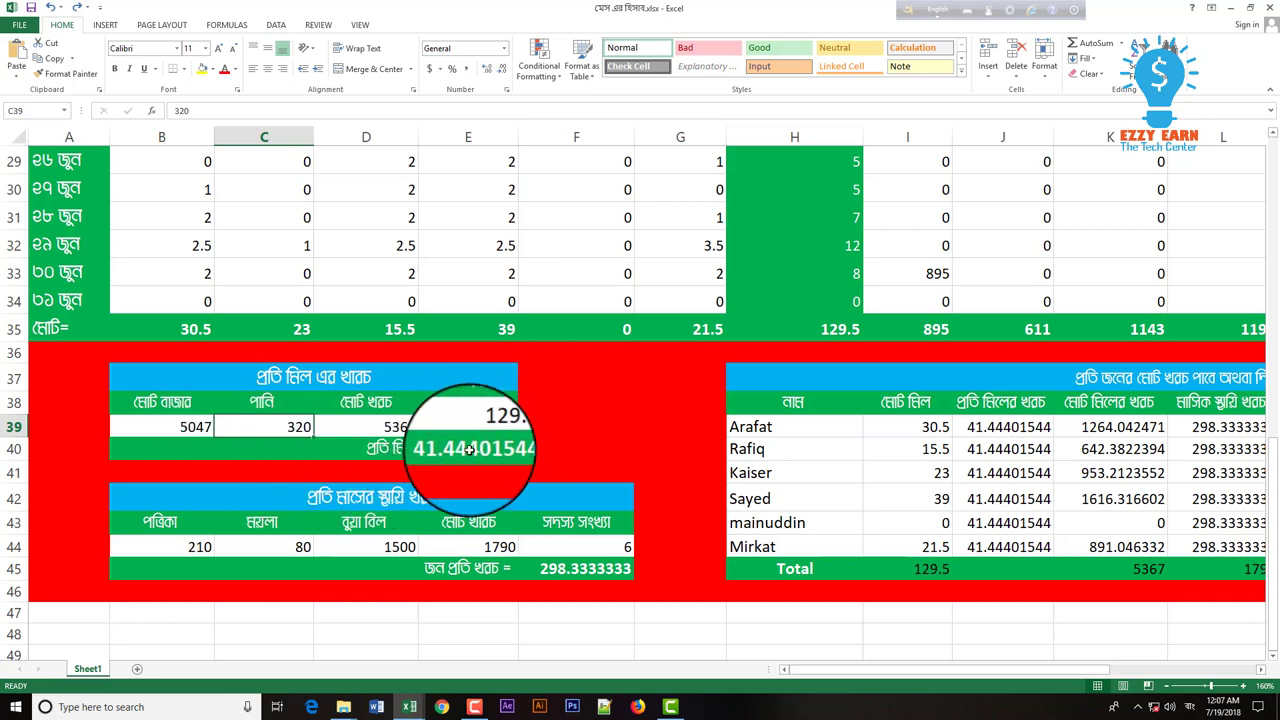
Review the monthly fixed cost table and the per-person cost and balance table, relating its columns to the market entries above.
scroll(425, 420, "down", 1)
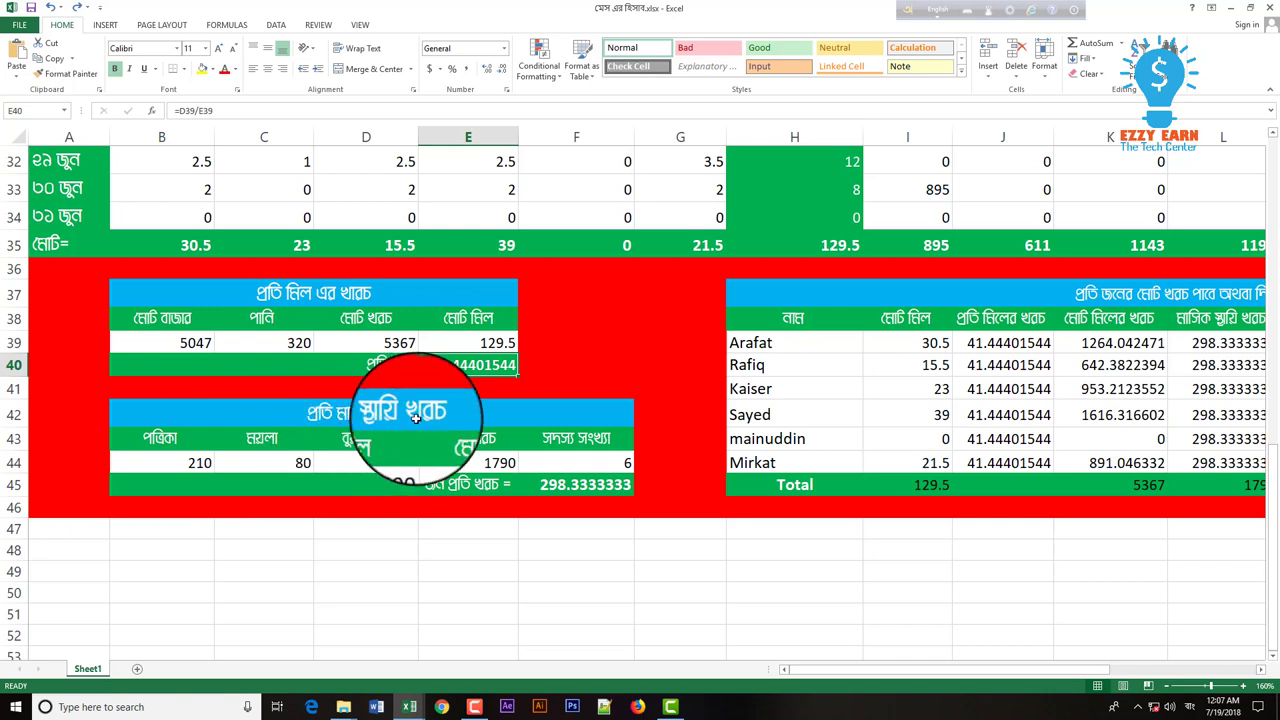
scroll(214, 400, "down", 1)
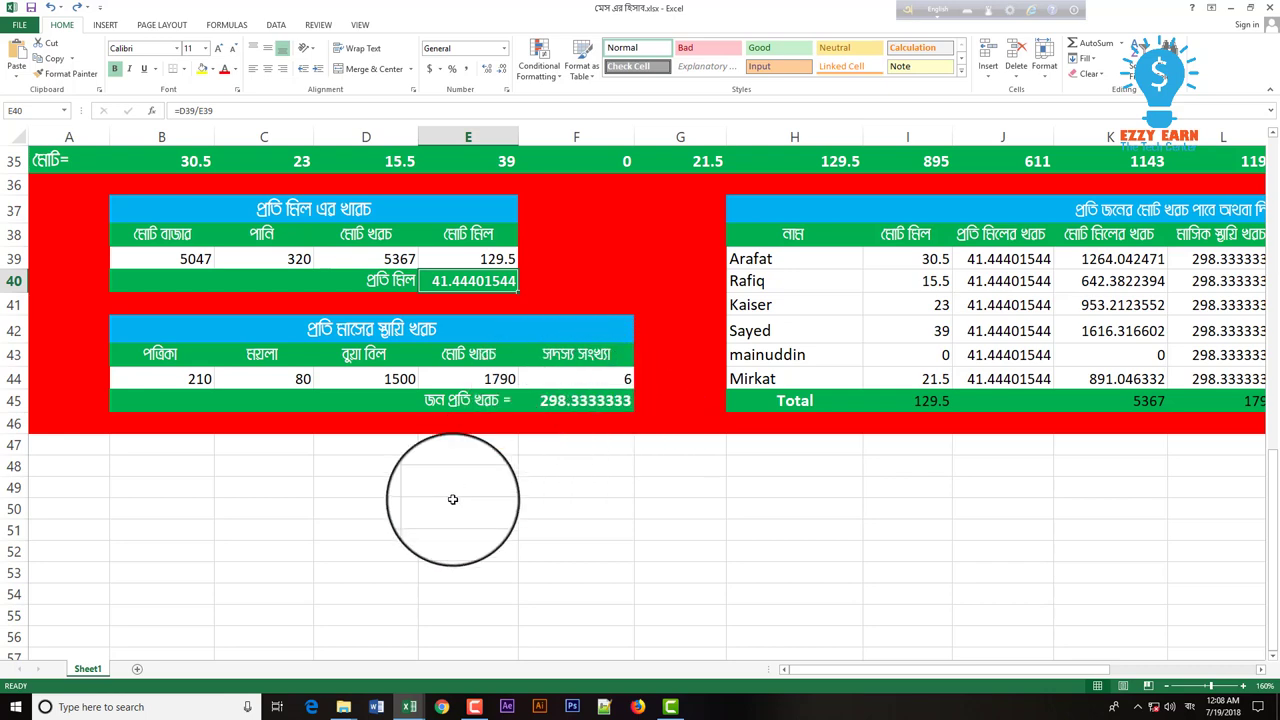
left_click_drag(820, 671, 509, 423)
scroll(509, 420, "up", 2)
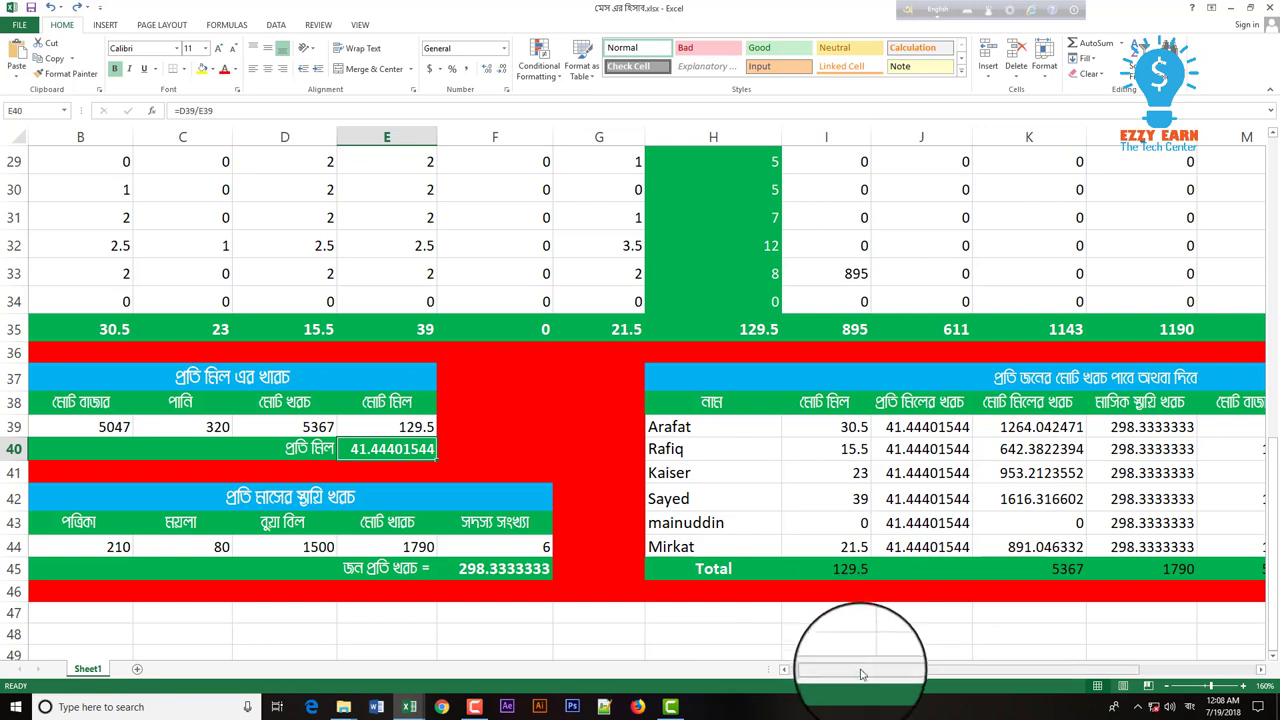
left_click_drag(888, 678, 945, 674)
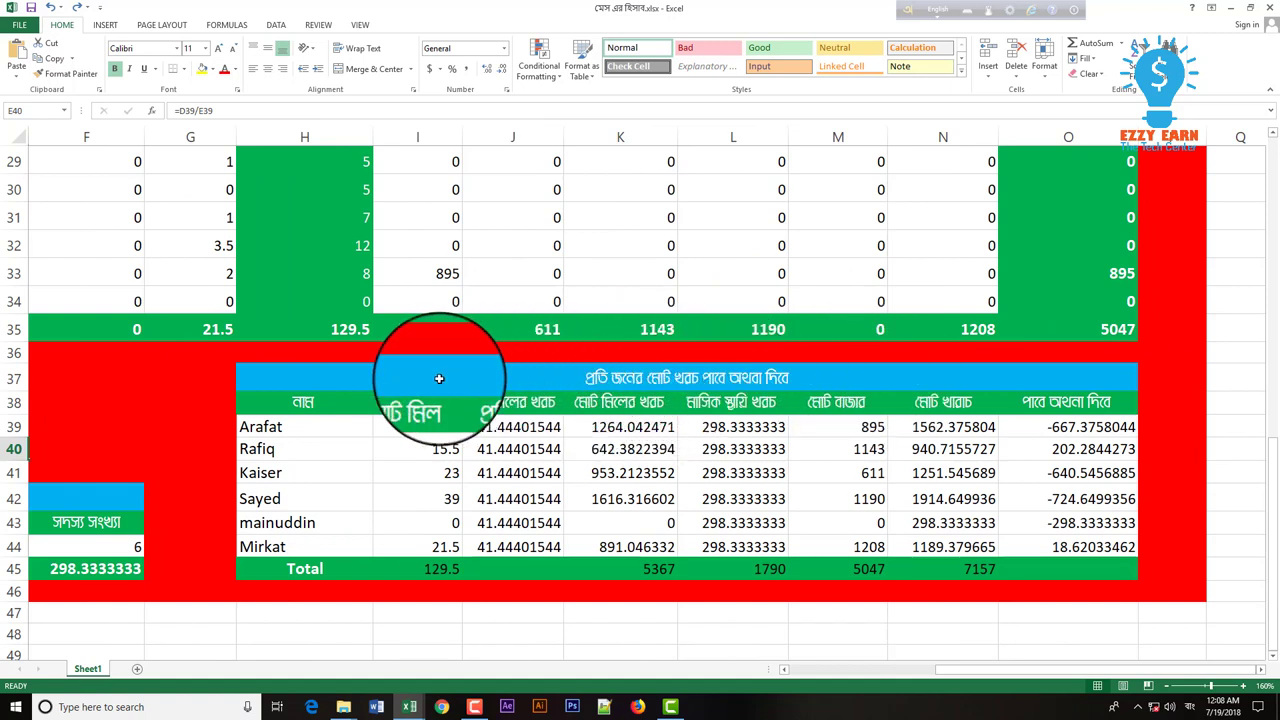
left_click(303, 401)
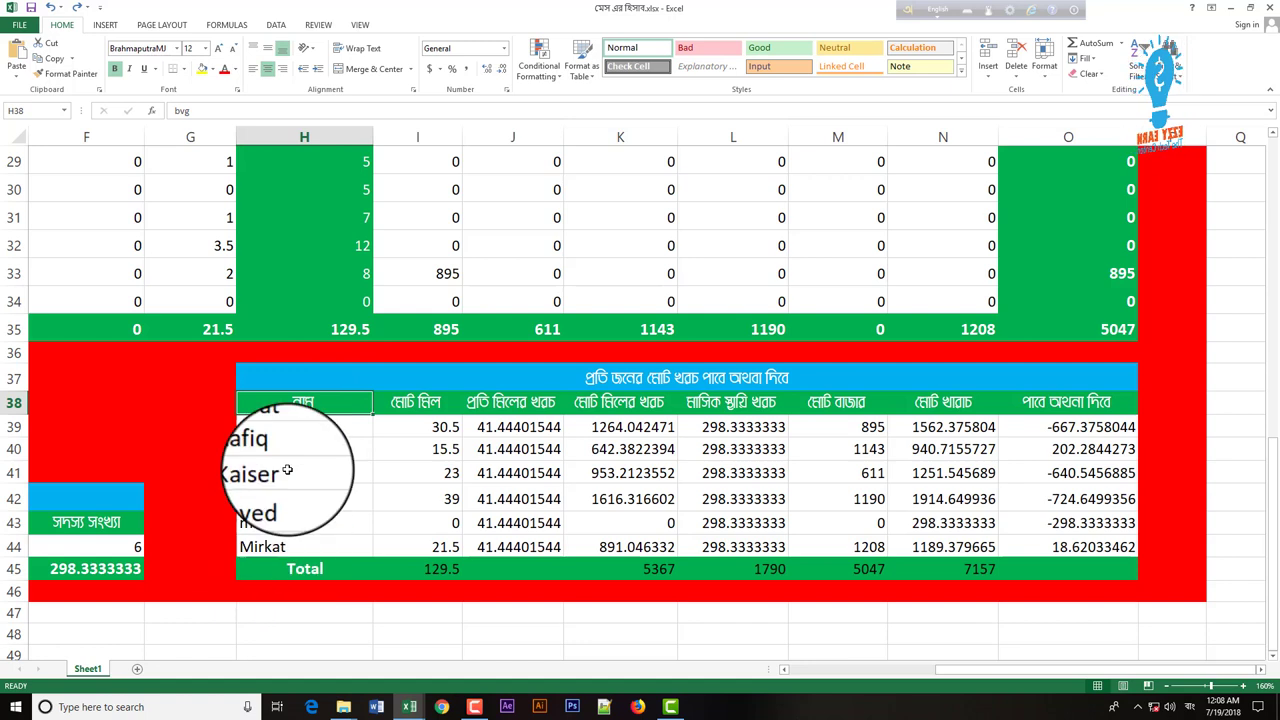
left_click(436, 401)
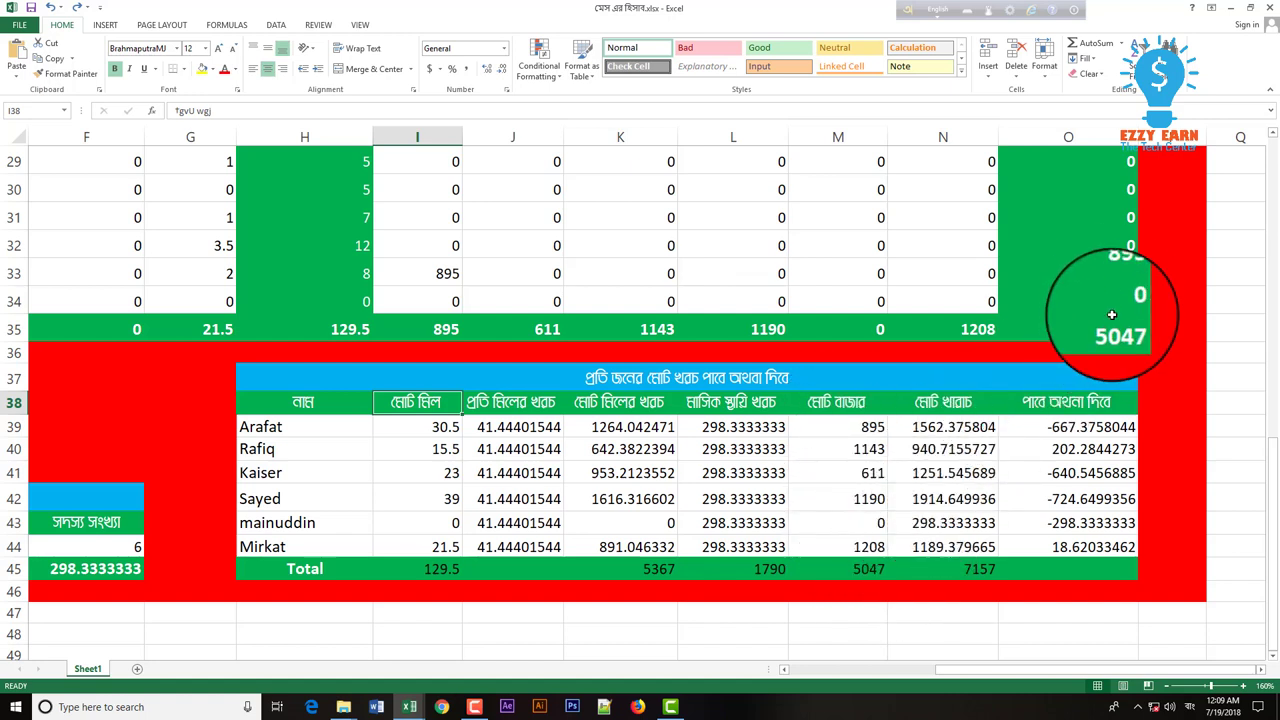
left_click(1112, 276)
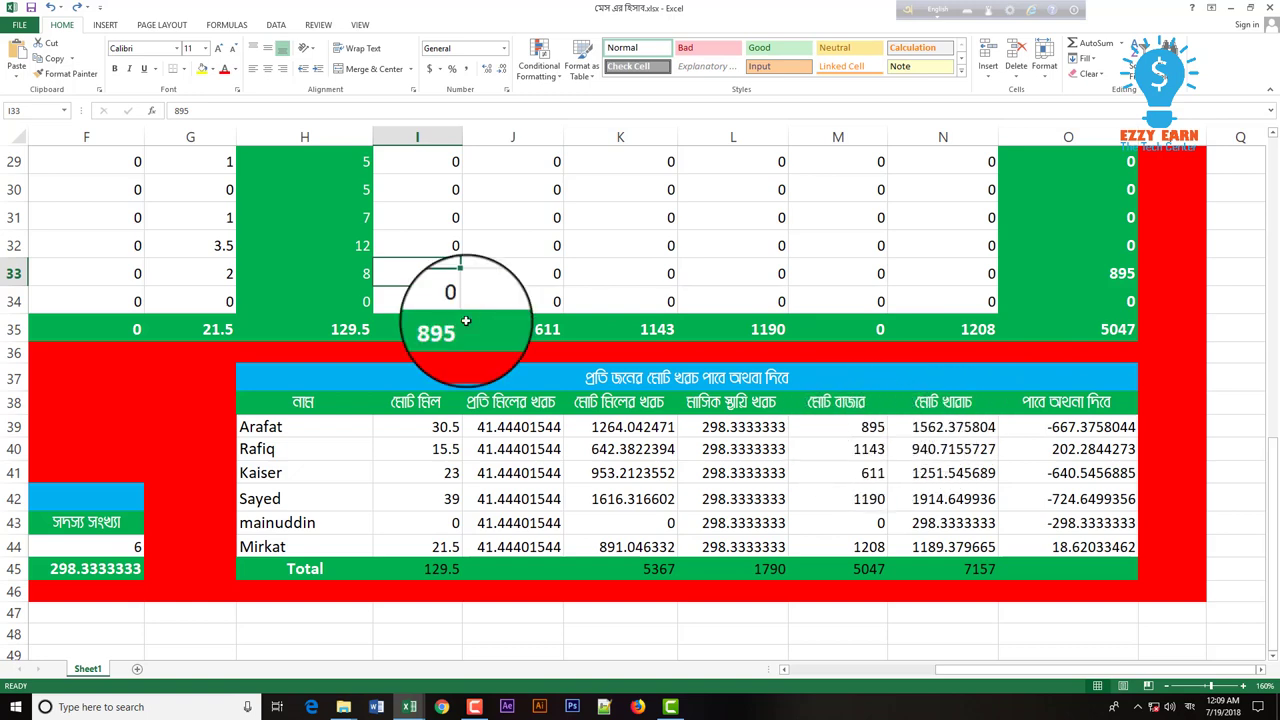
Try clearing the market entry in cell I33, and undo the change.
key("BackSpace")
key("Return")
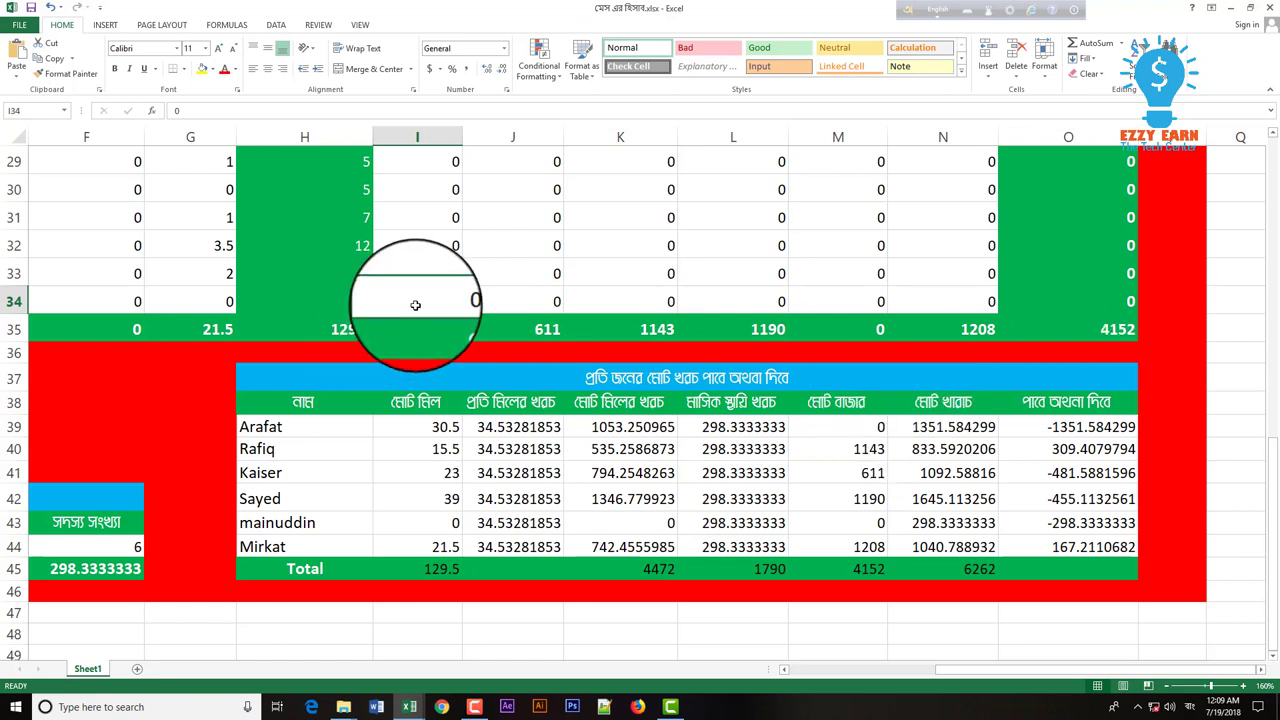
key("ctrl+z")
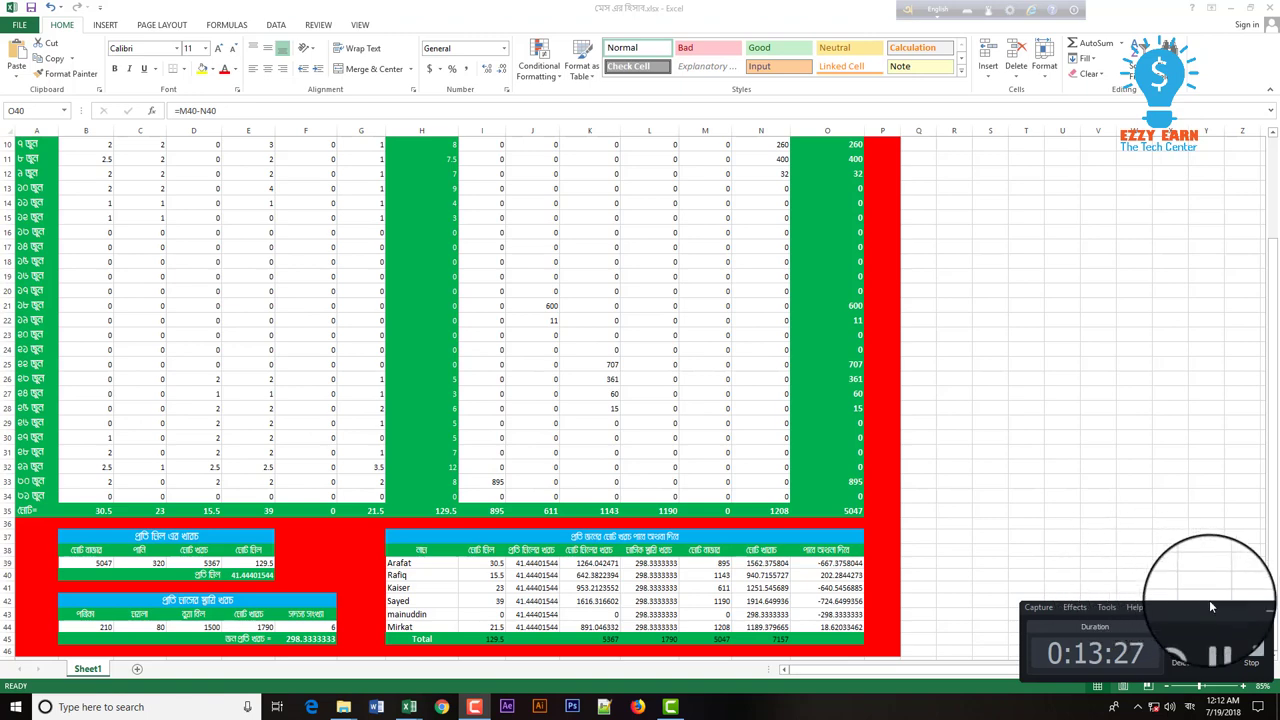
Close the মেস এর হিসাব - Copy.xlsx workbook and switch to মেস এর হিসাব - Copy - Copy.xlsx.
left_click(1252, 607)
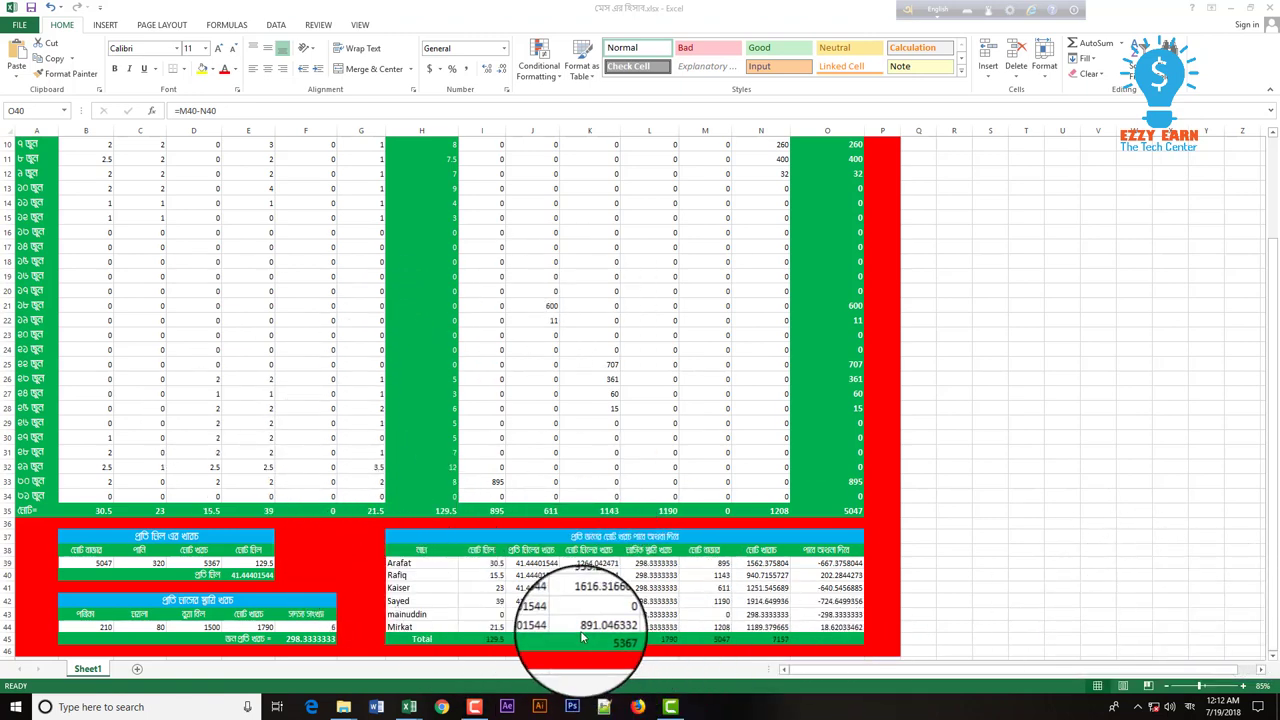
mouse_move(409, 707)
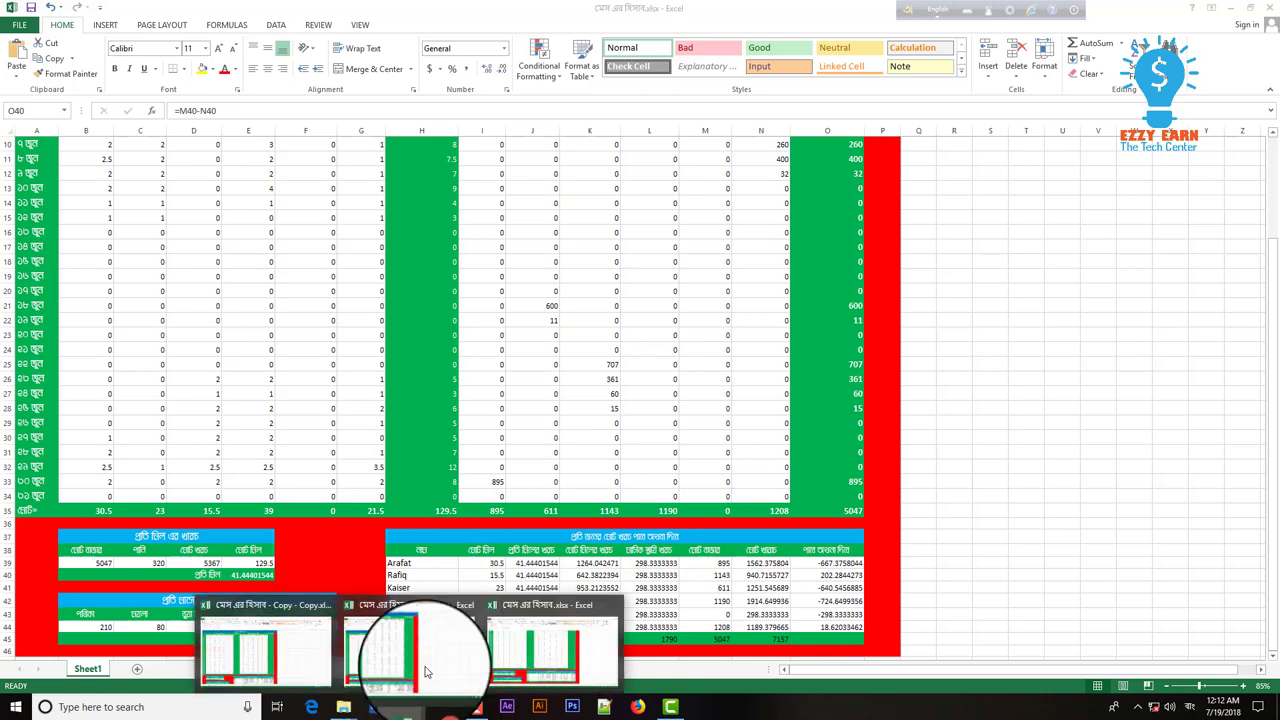
left_click(412, 640)
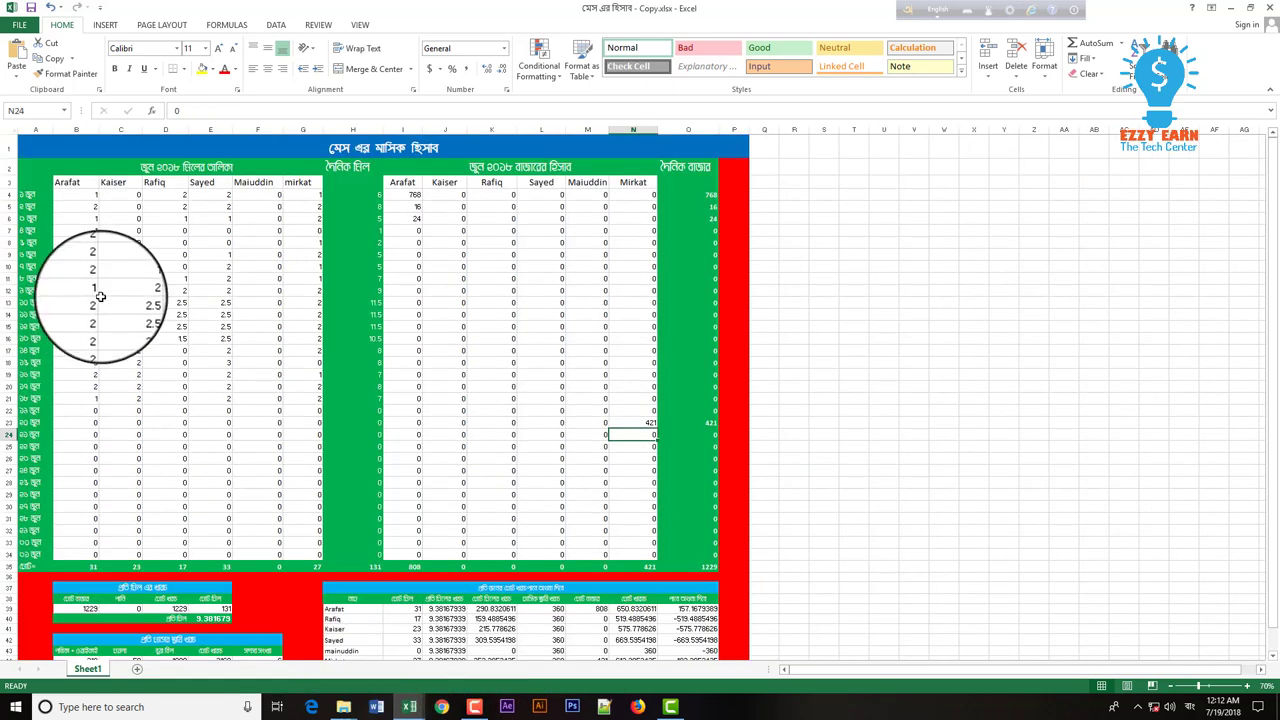
mouse_move(410, 713)
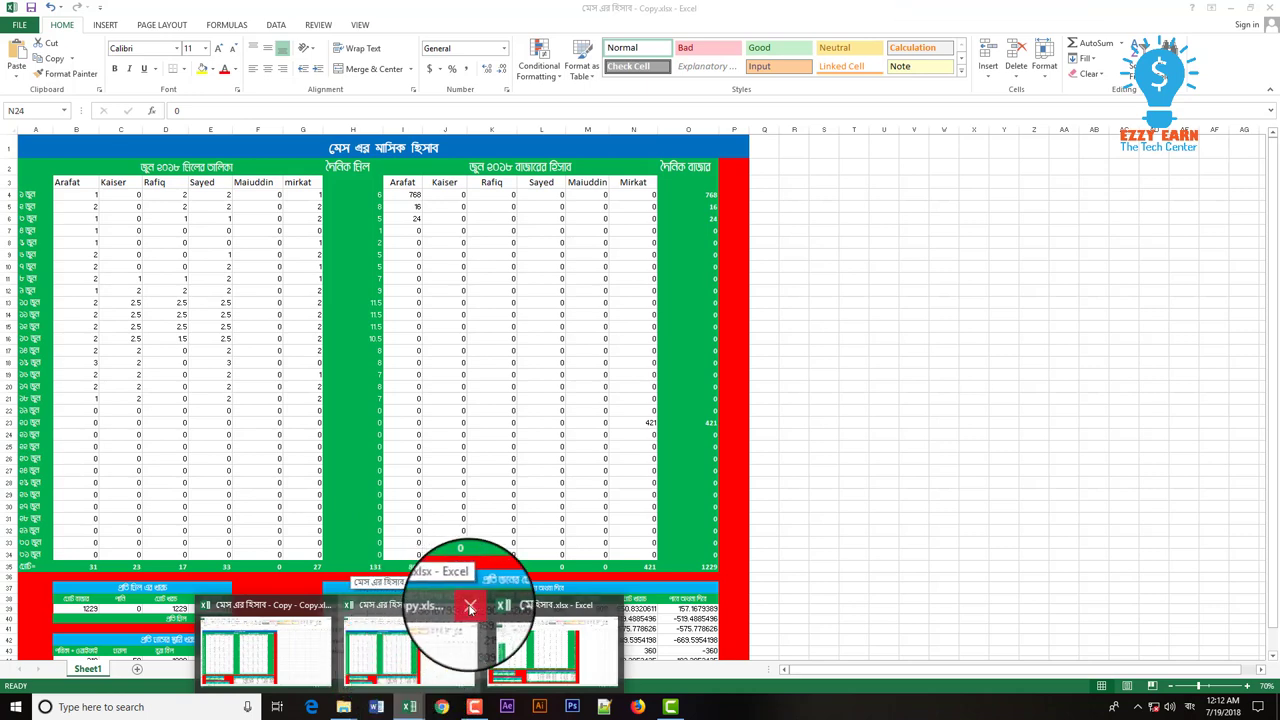
left_click(470, 607)
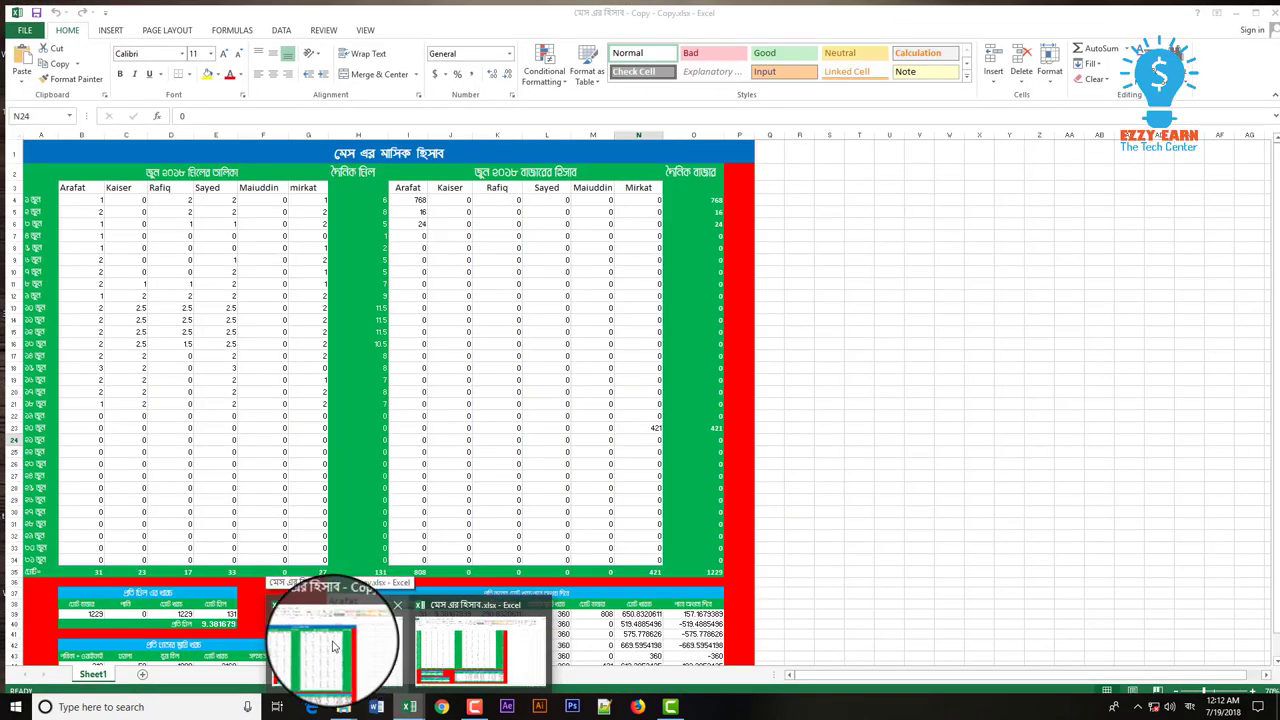
left_click(335, 647)
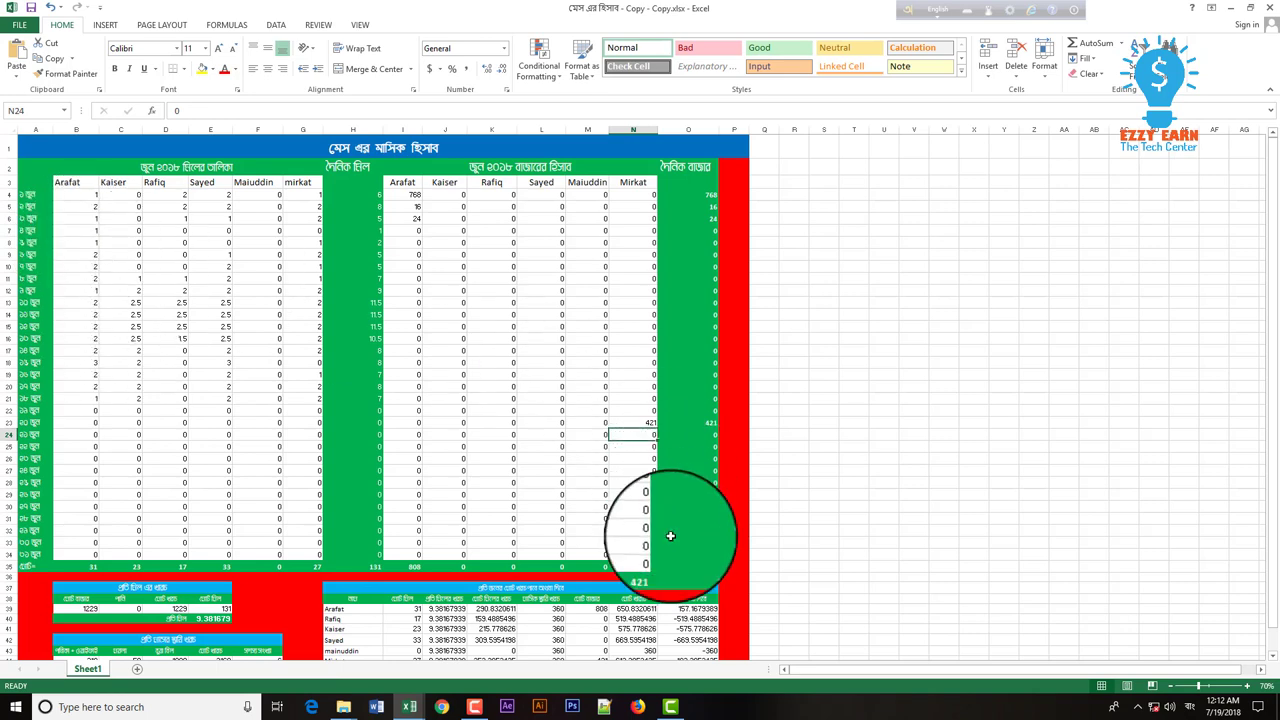
Set the members' meal entries for 1 June in row 4, columns B to G, to 0.
scroll(669, 461, "down", 2)
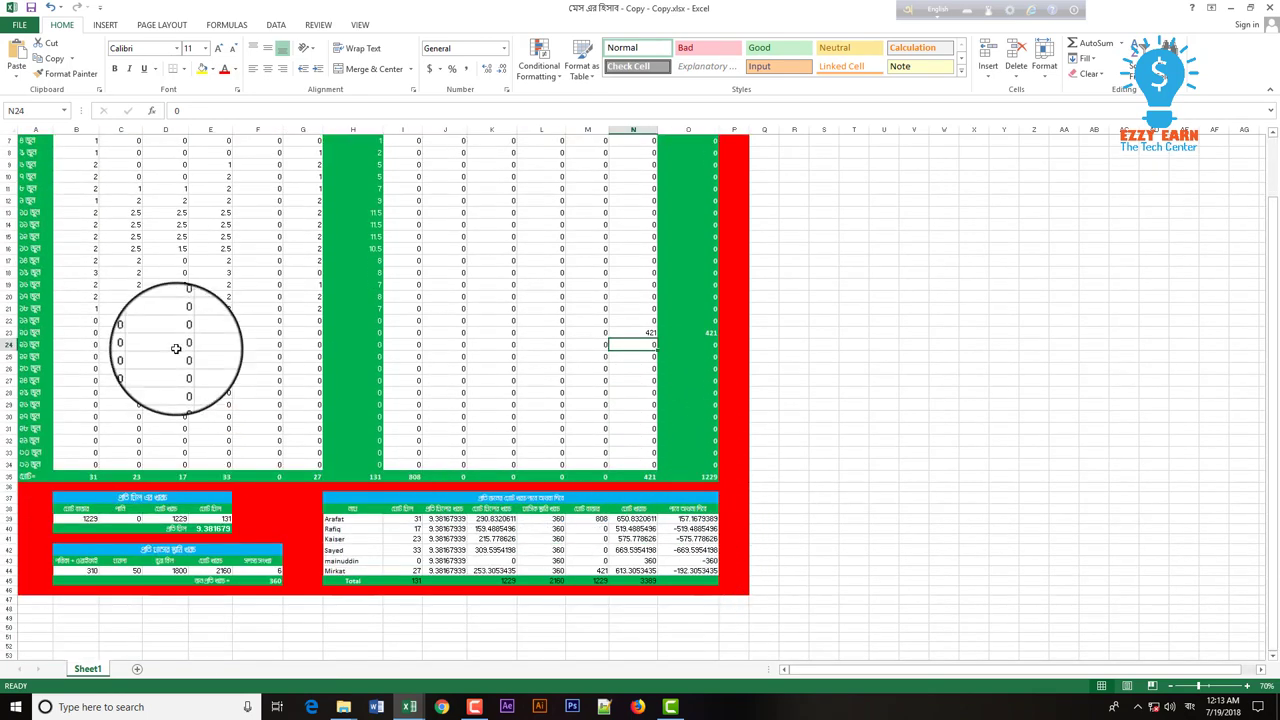
scroll(140, 350, "up", 2)
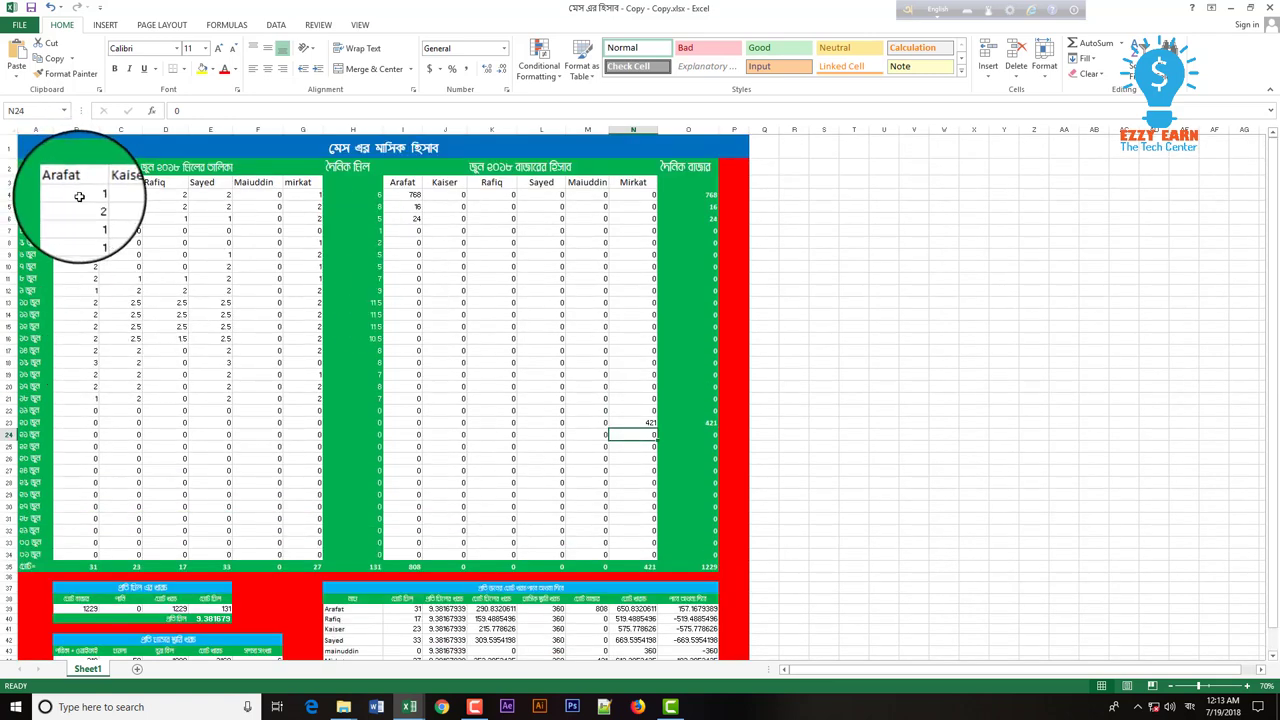
type("0")
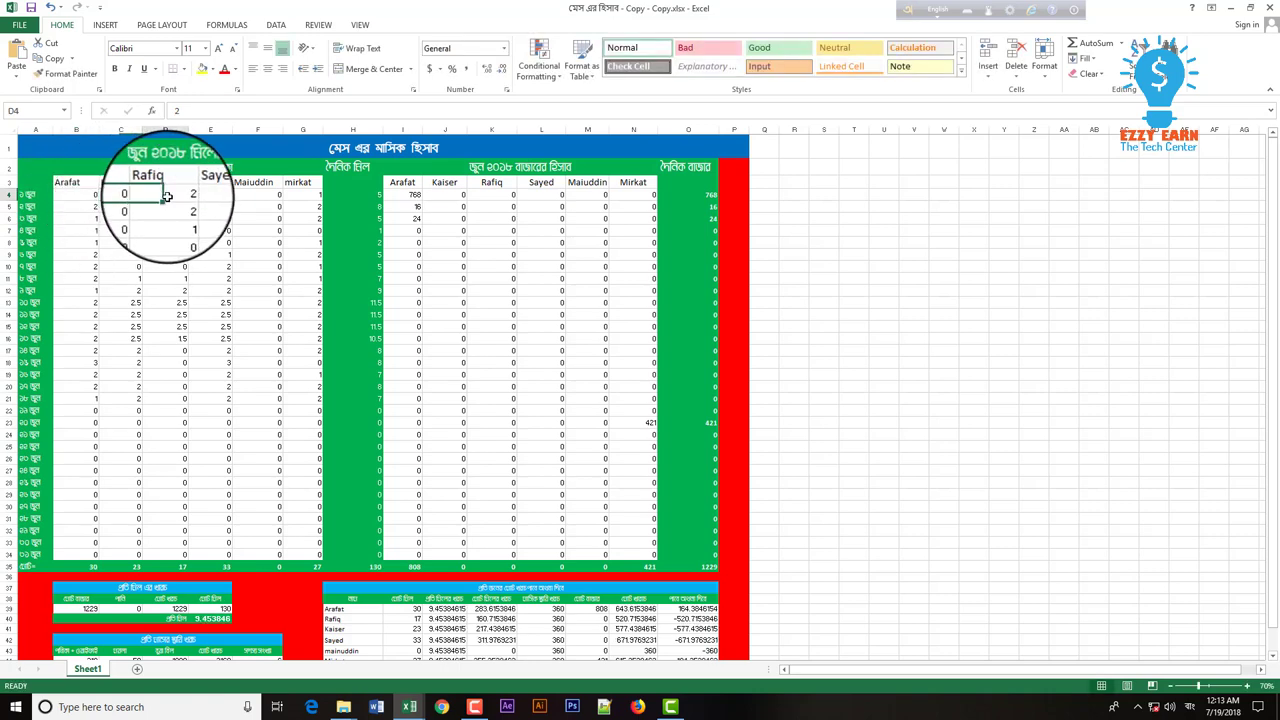
type("0")
key("Right")
type("0")
key("Right")
type("0")
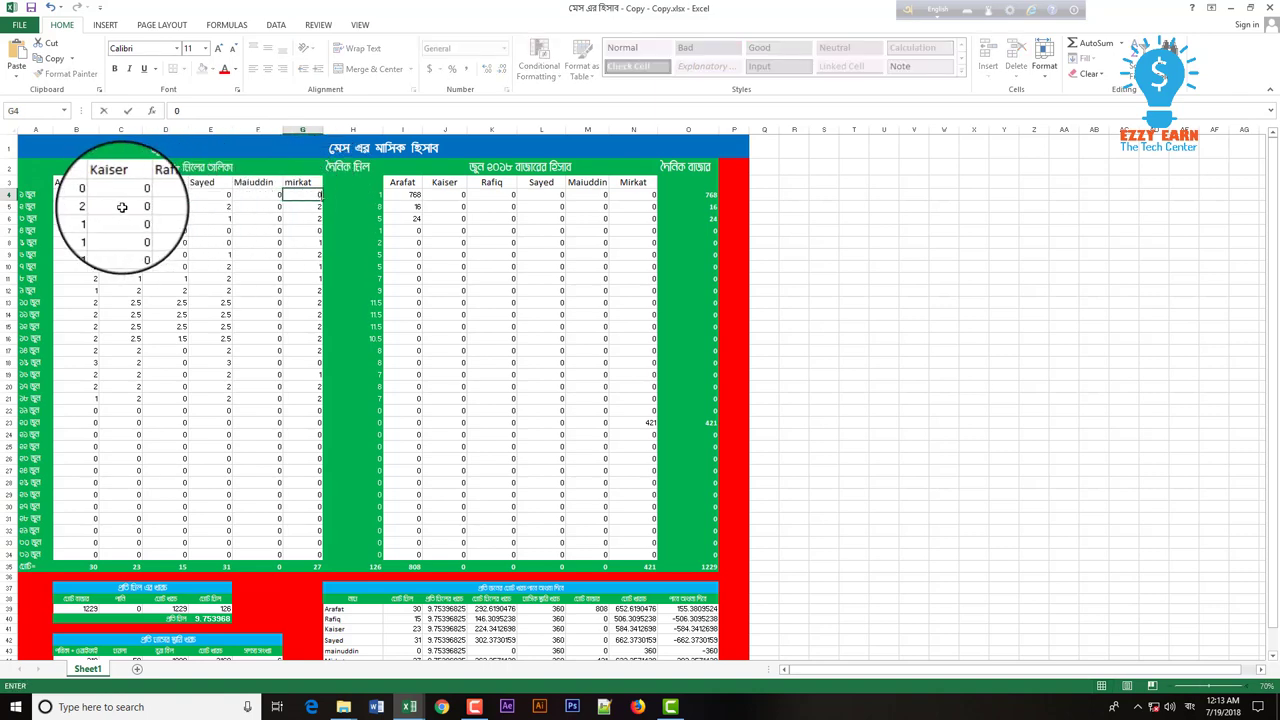
Fill 0 down the meal list from B4 to B26, C10 to C25 and D10 to D22.
left_click(100, 199)
left_click_drag(97, 199, 96, 459)
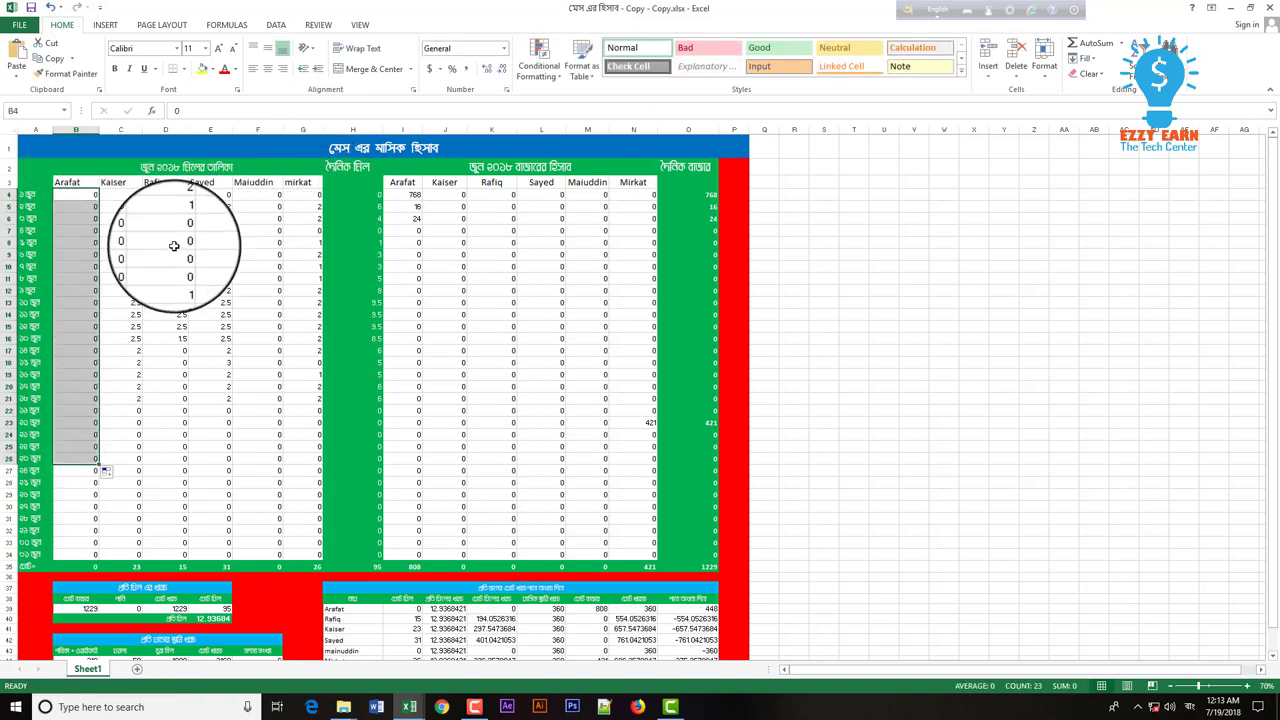
left_click(120, 267)
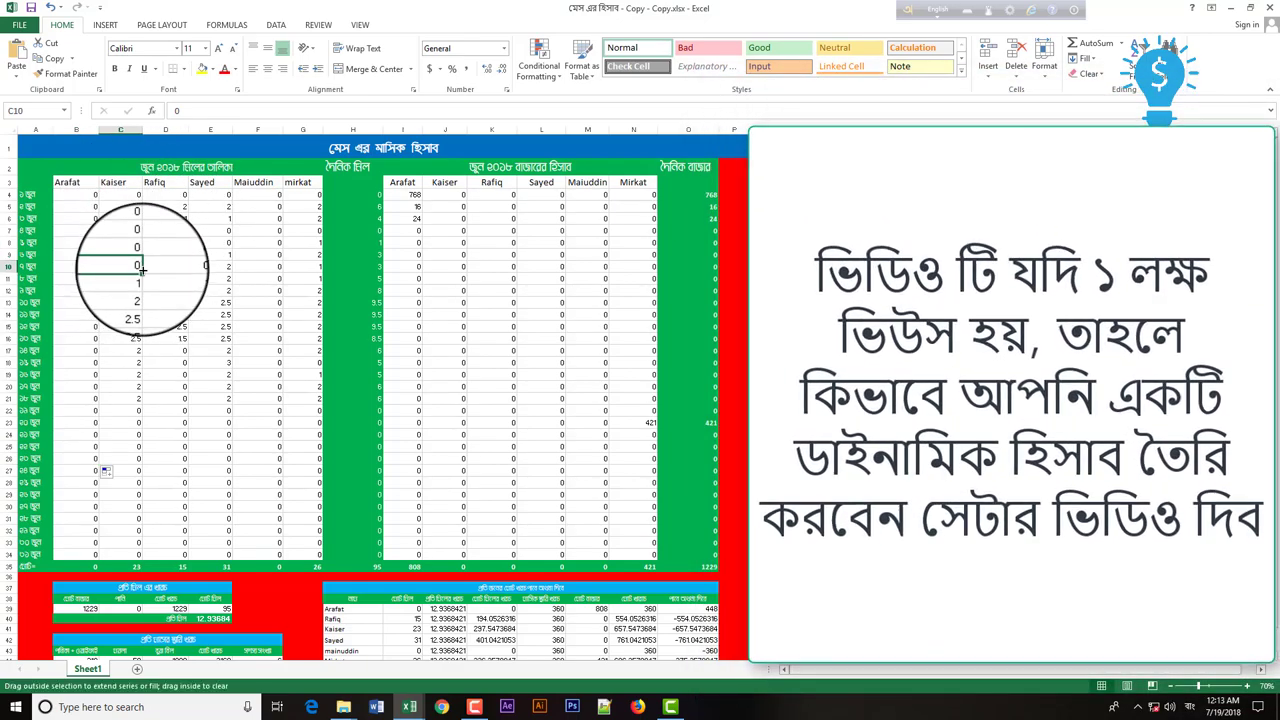
left_click_drag(130, 354, 128, 446)
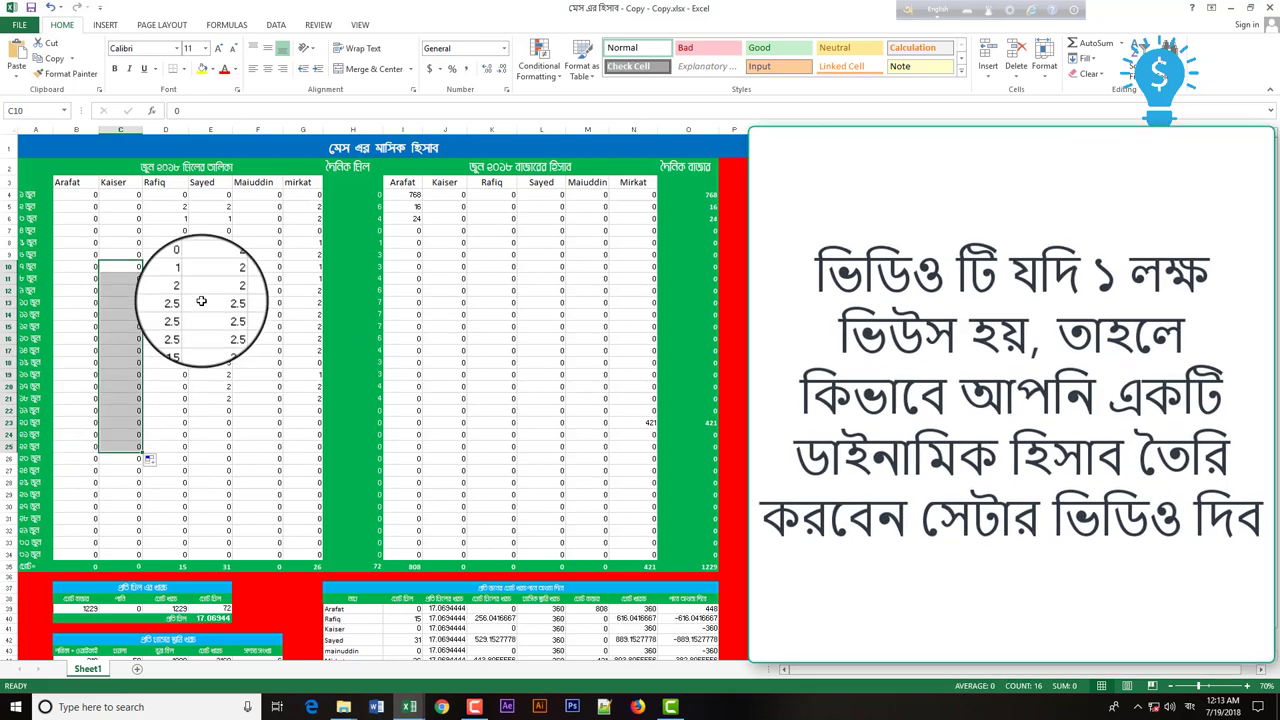
left_click(181, 269)
left_click_drag(181, 303, 185, 410)
Fill 0 down the remaining meal entries from E4 to E27, D4 to D16 and G4 to G28.
left_click(215, 245)
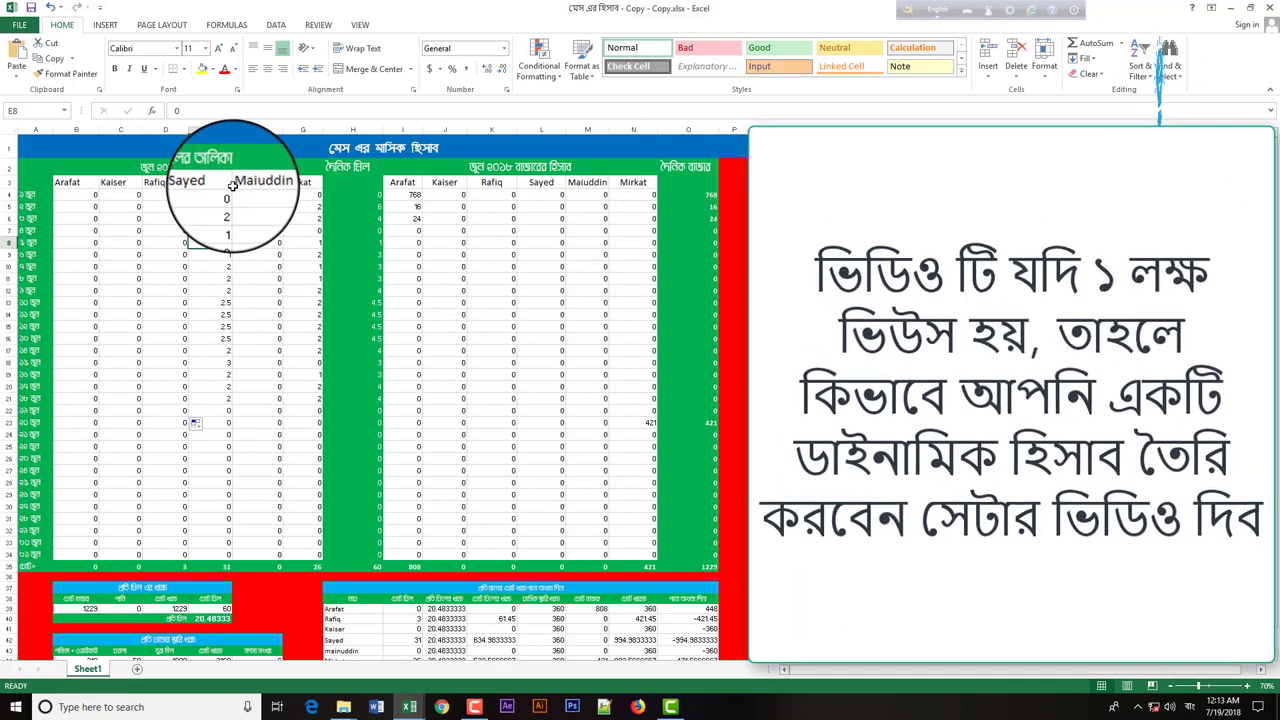
left_click(229, 196)
left_click_drag(231, 199, 229, 470)
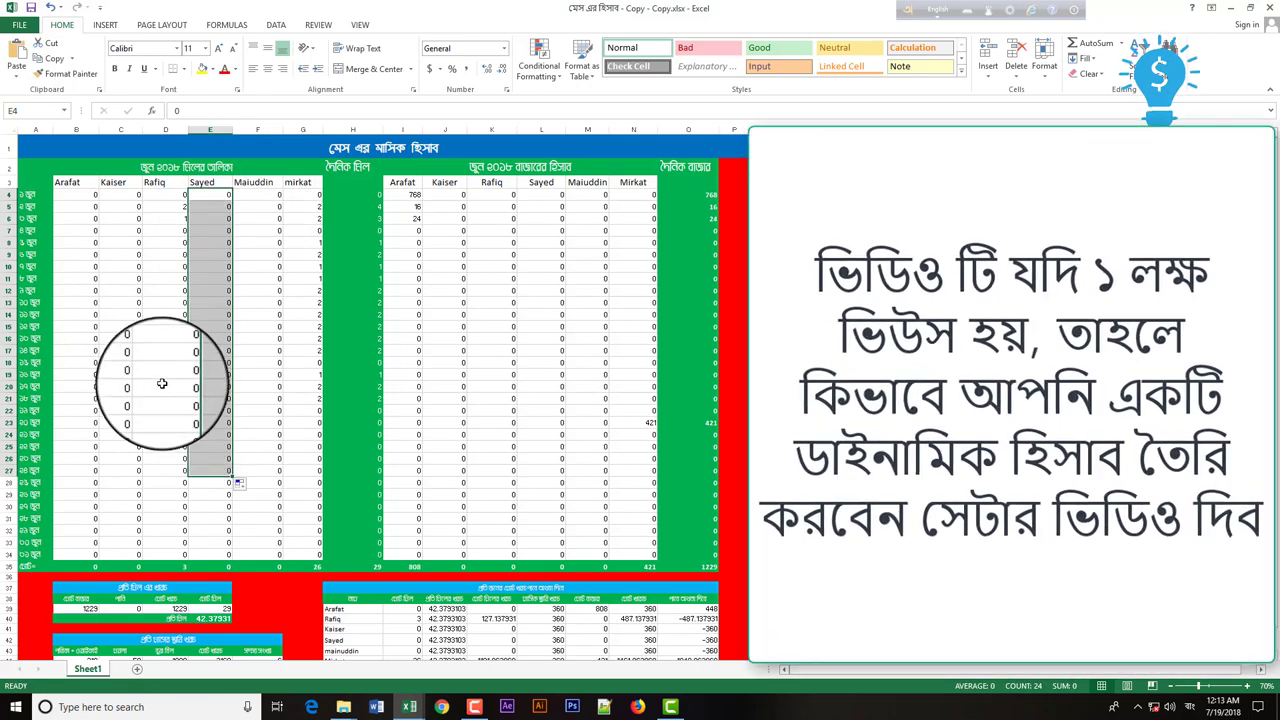
left_click(177, 196)
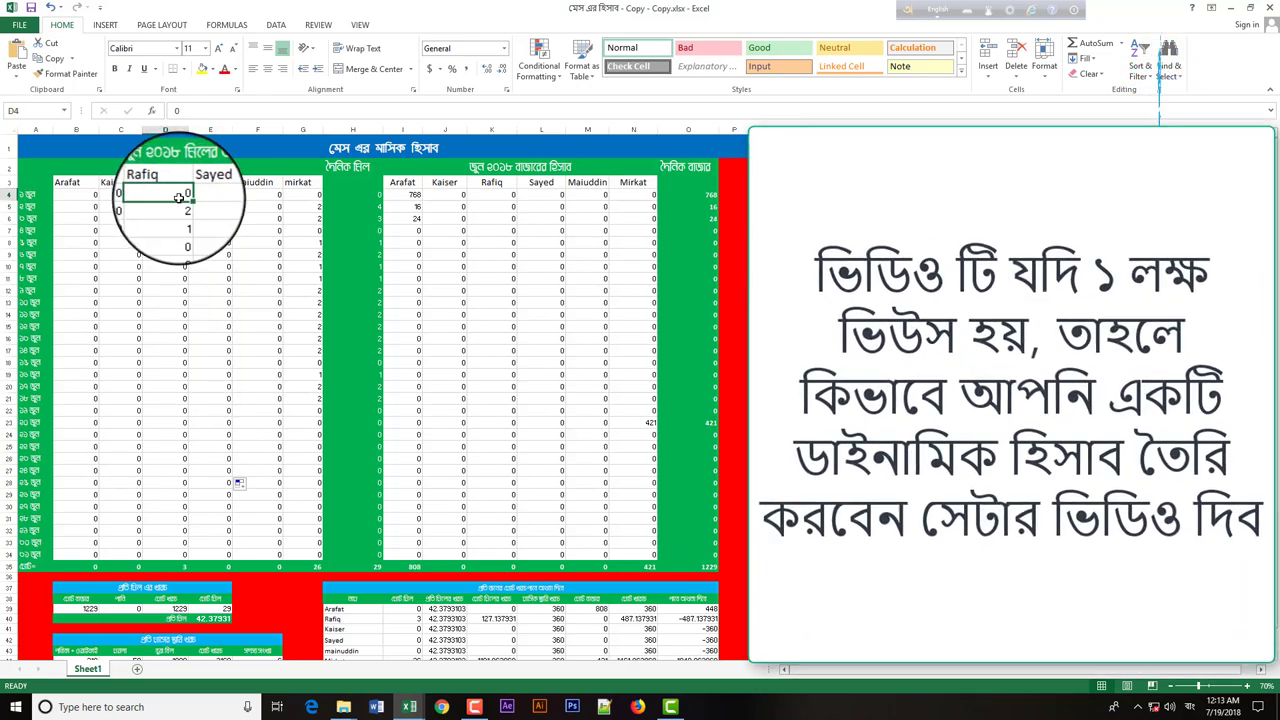
left_click_drag(187, 200, 185, 340)
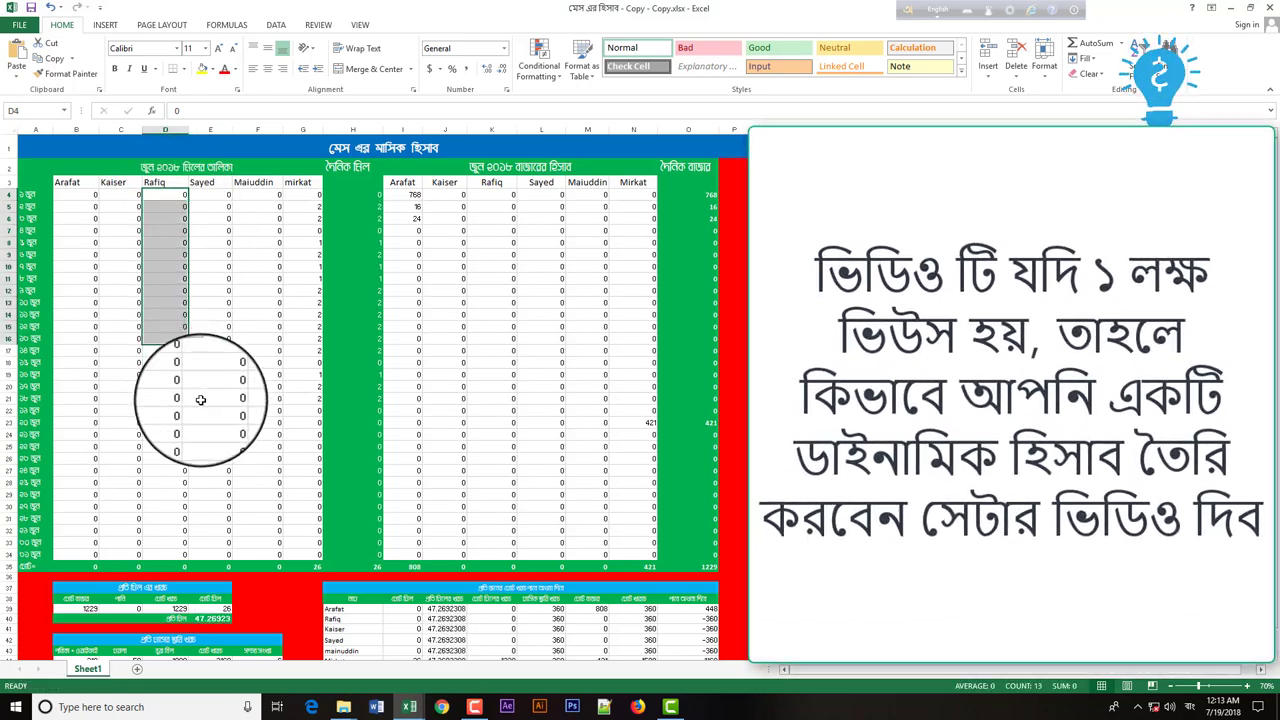
left_click(307, 198)
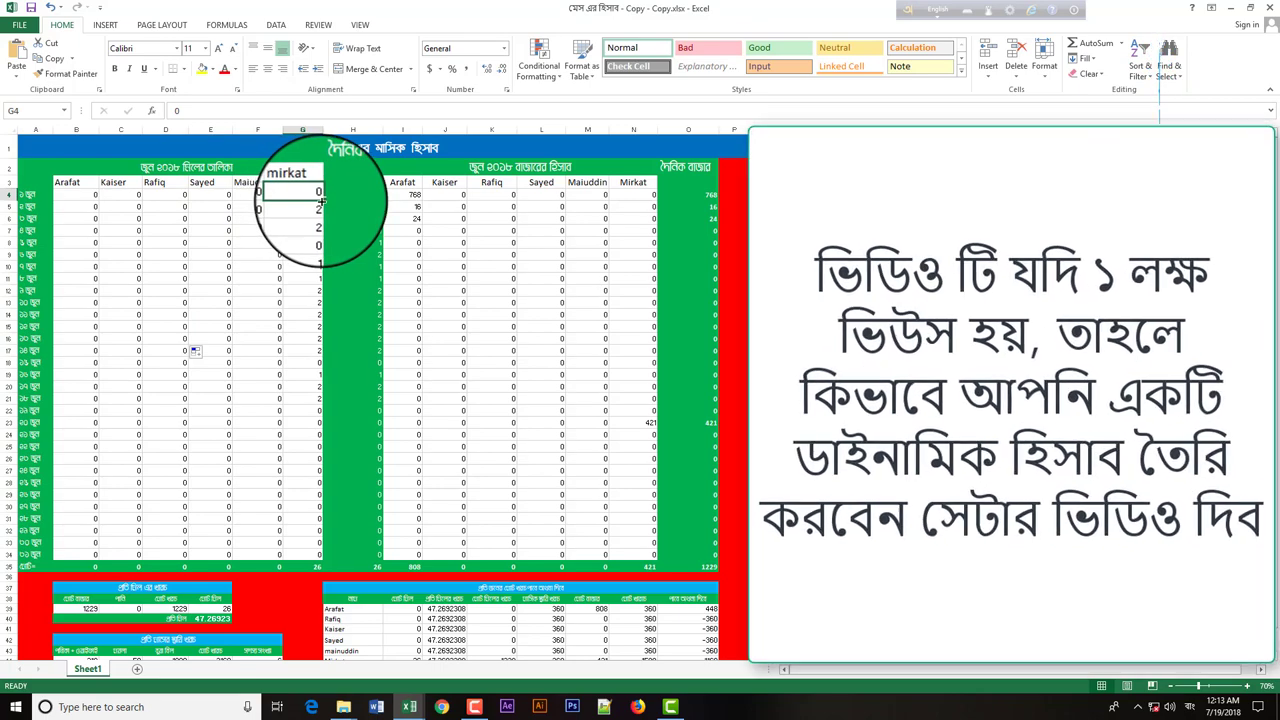
left_click_drag(320, 200, 318, 490)
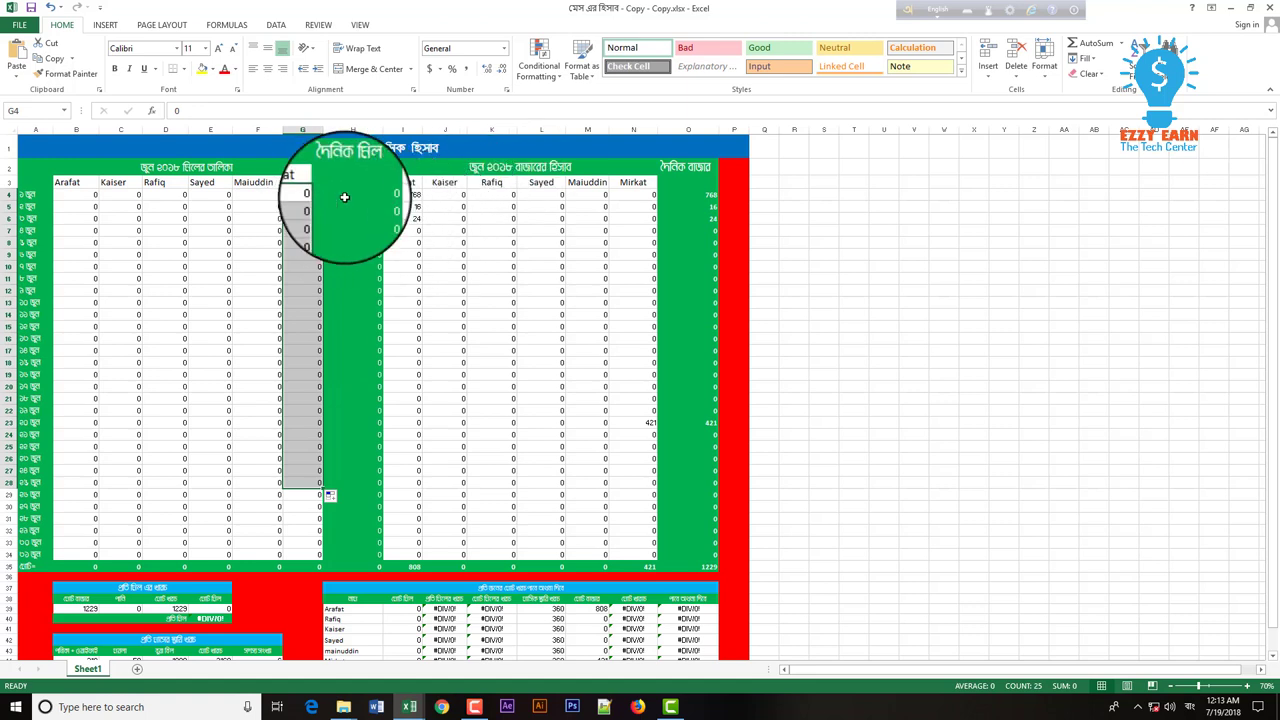
Reset the market entries by filling 0 from I4 to I8 and from N21 down over the 421 entry in N23.
left_click(410, 195)
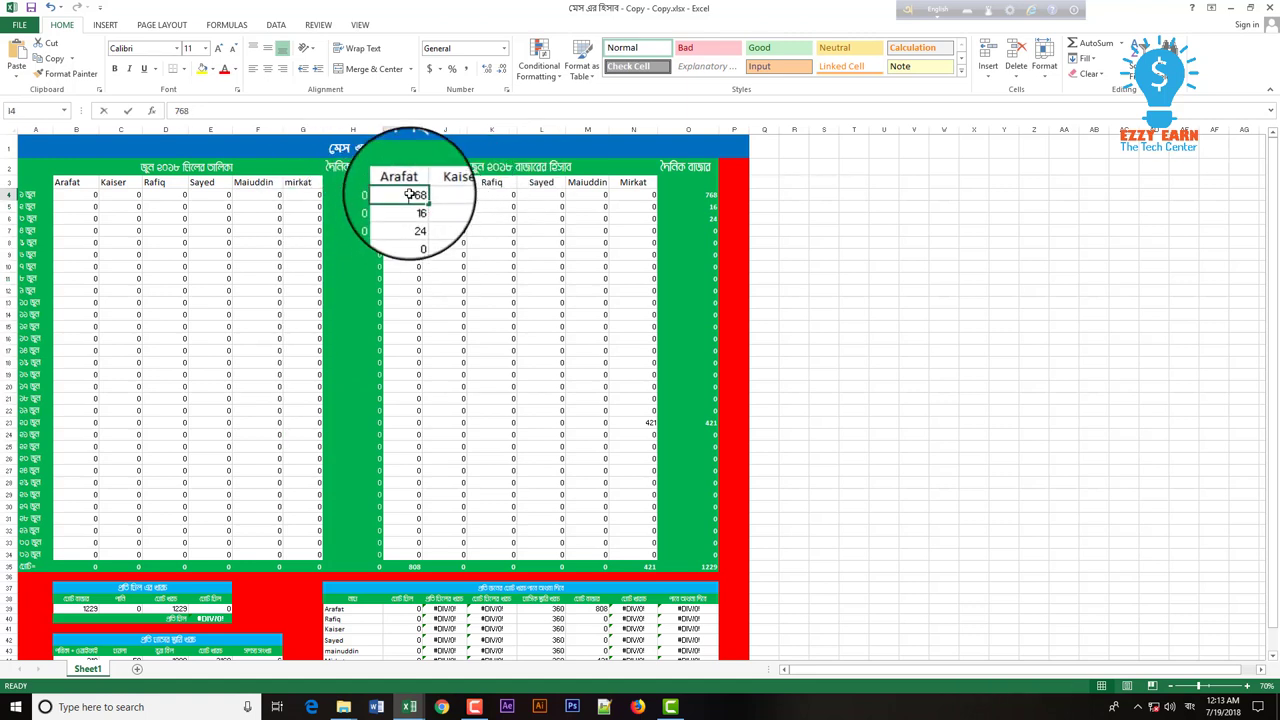
type("0")
left_click(451, 196)
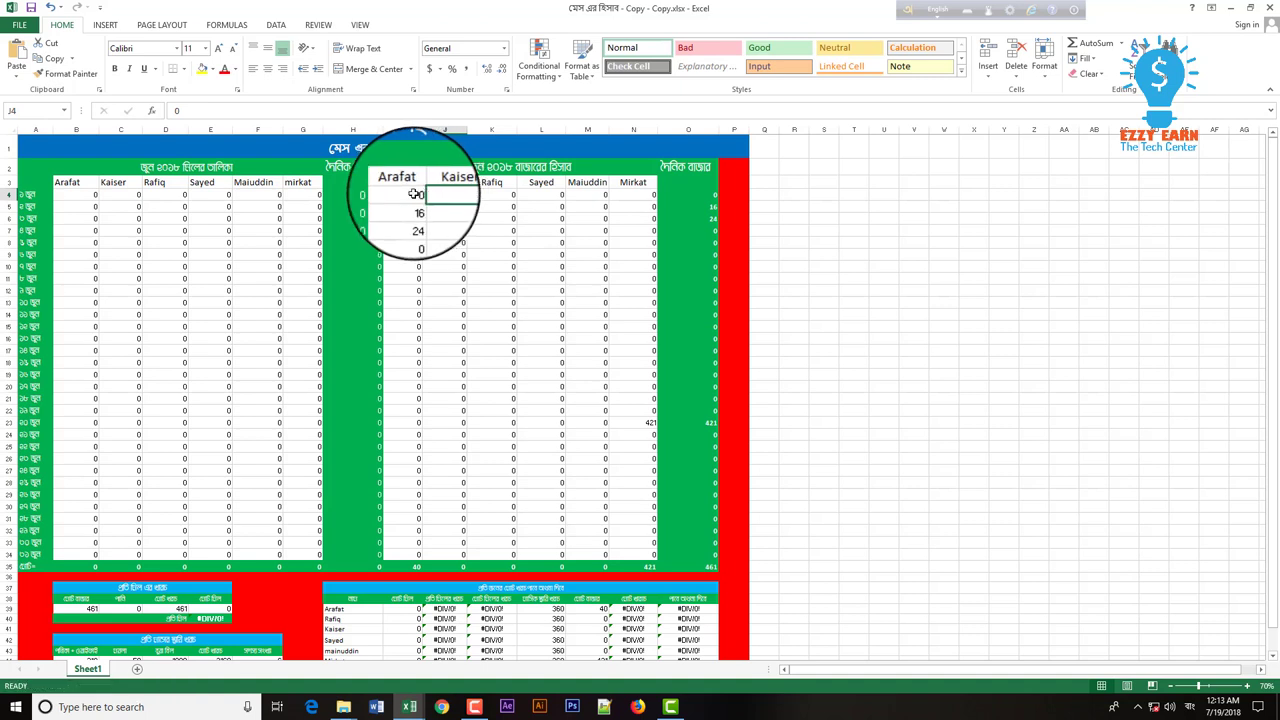
left_click(417, 195)
left_click_drag(421, 199, 420, 245)
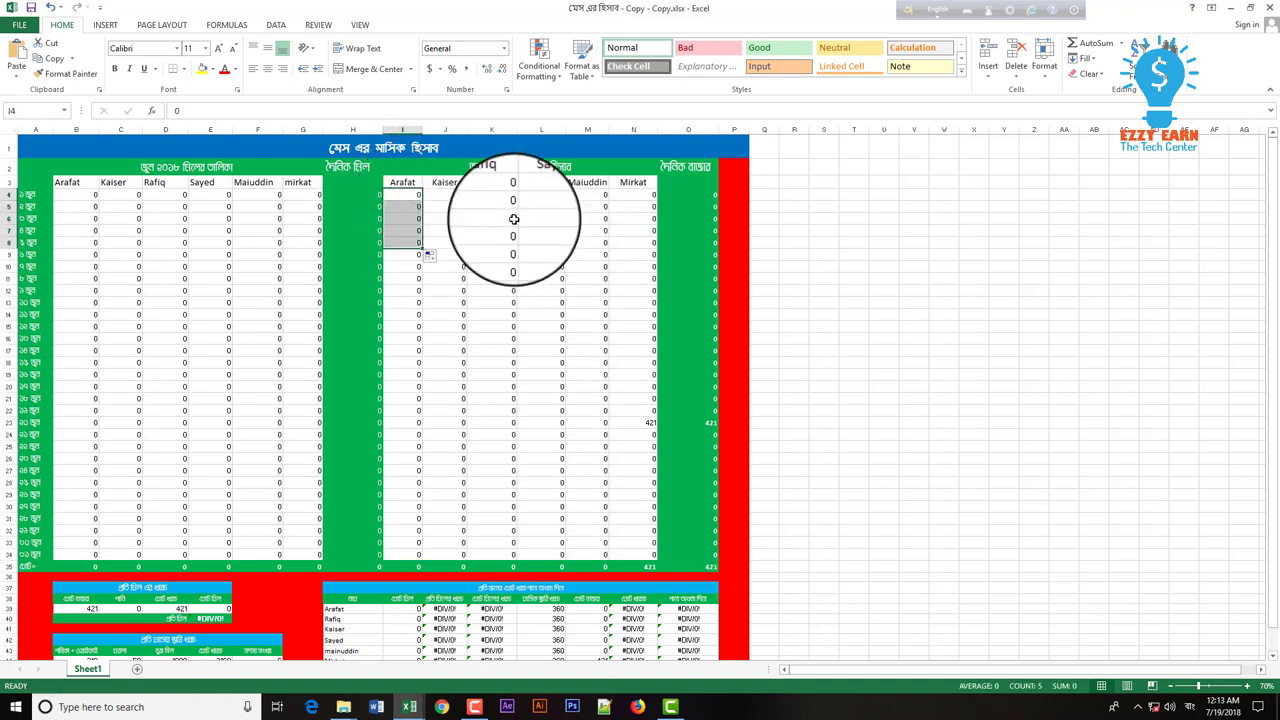
left_click(640, 400)
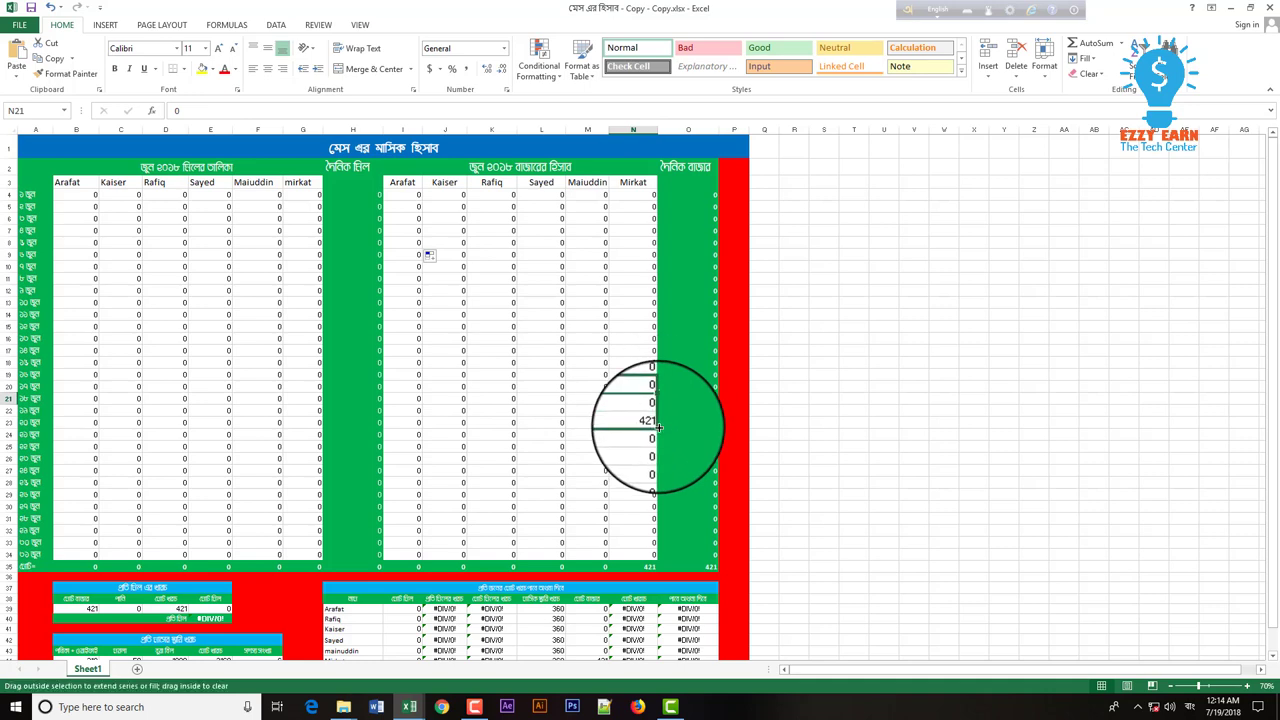
left_click_drag(657, 425, 656, 434)
left_click(500, 326)
left_click(785, 278)
Examine the per-meal cost, monthly fixed cost and per-person balance tables beneath the cleared daily records.
scroll(471, 420, "down", 2)
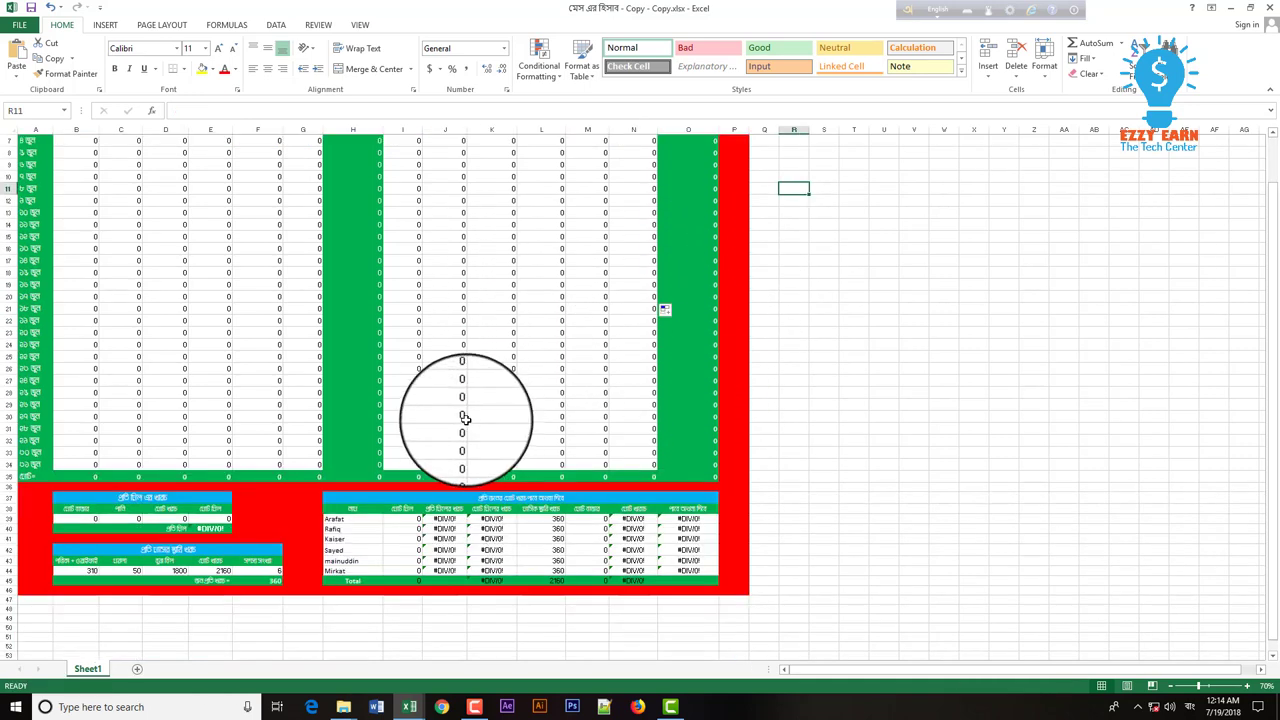
scroll(471, 420, "down", 1)
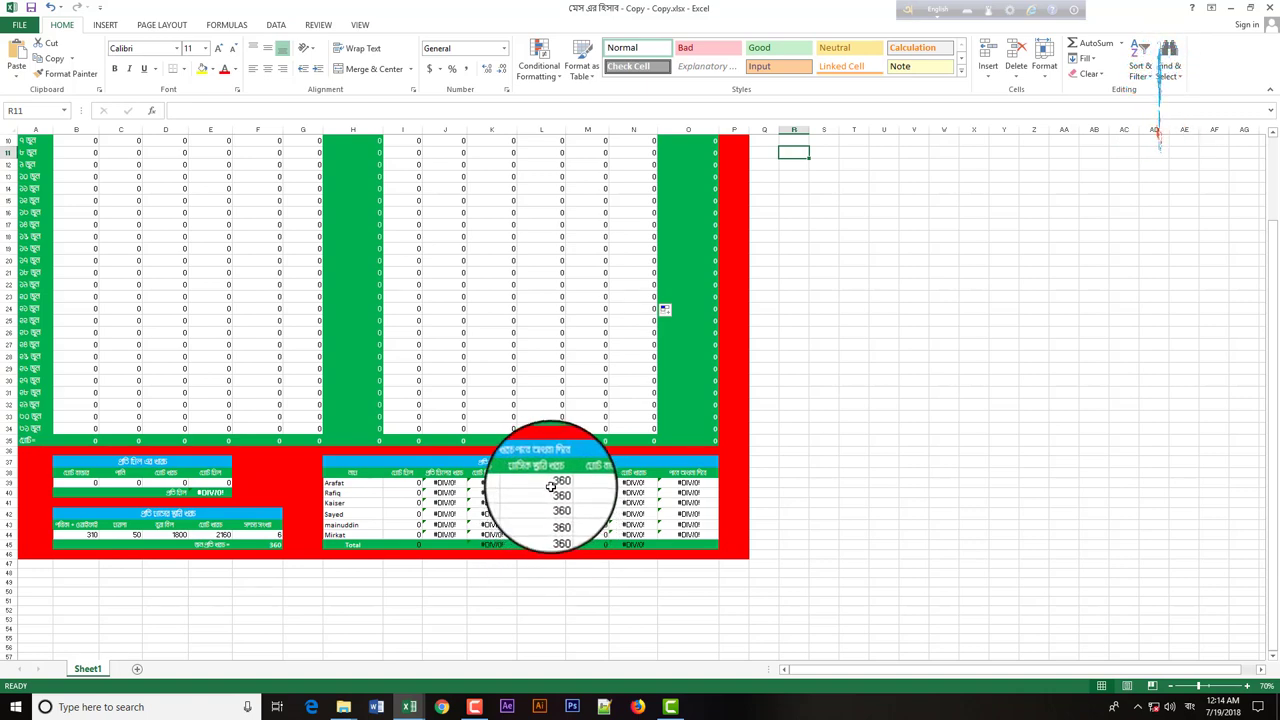
scroll(552, 546, "up", 3, "ctrl")
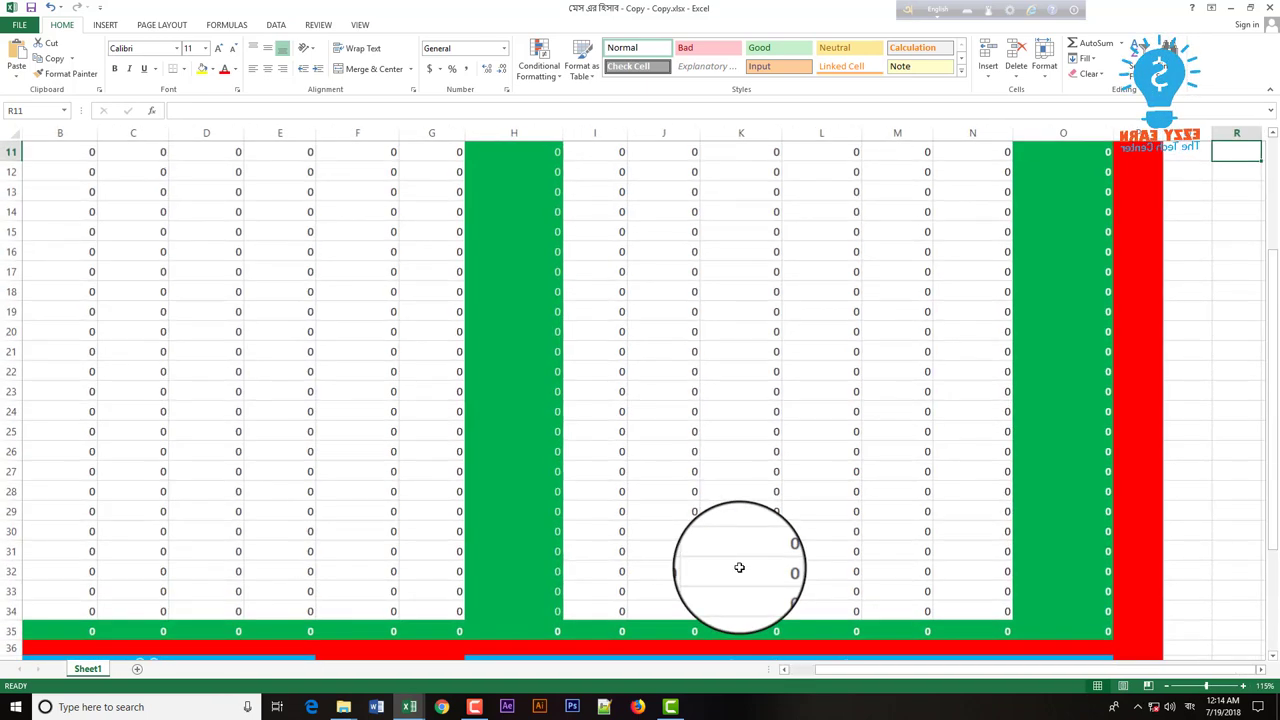
scroll(737, 563, "down", 4)
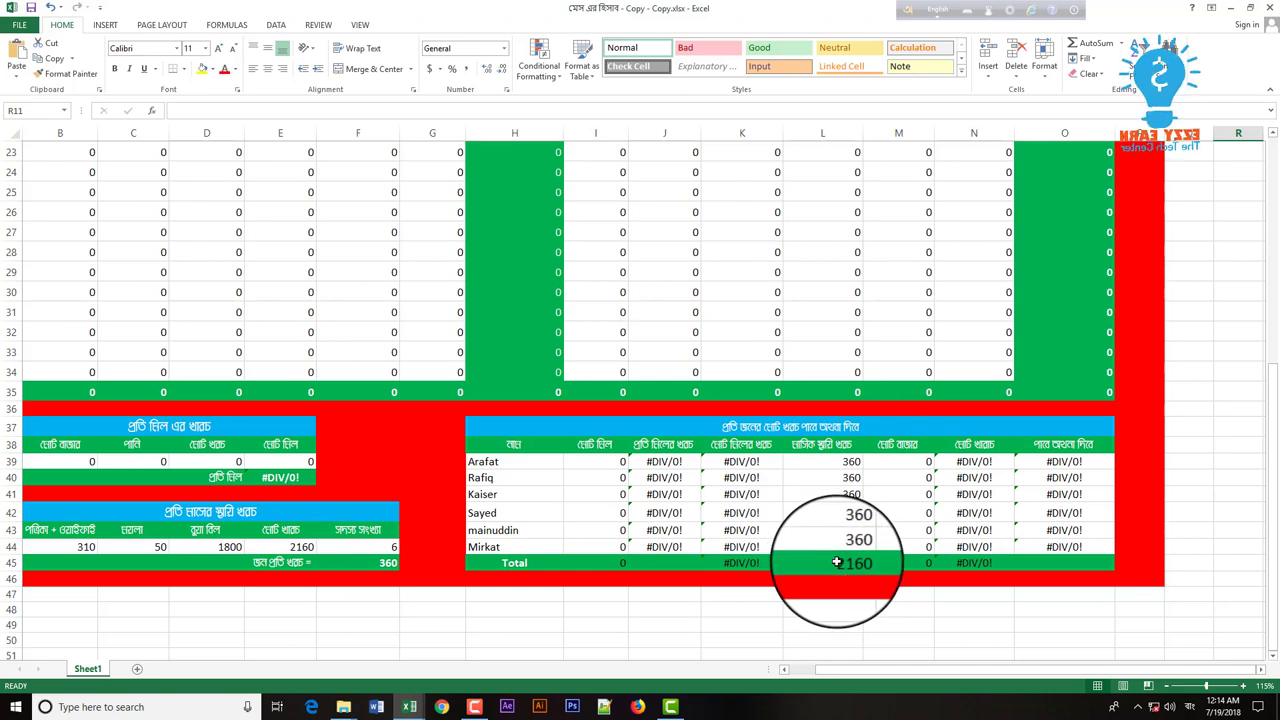
scroll(171, 371, "up", 5)
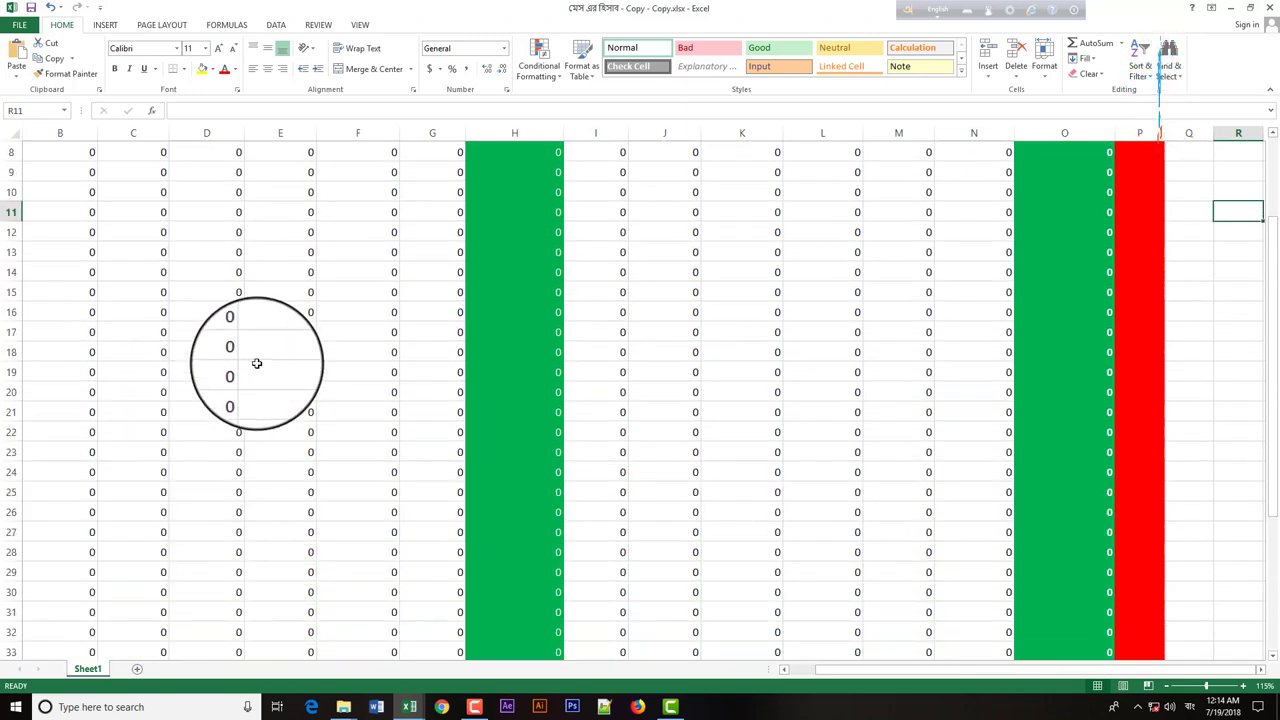
Enter 2 meals for each of the six members on 1 June in cells B4 to G4.
scroll(220, 360, "down", 2, "ctrl")
scroll(103, 280, "up", 1)
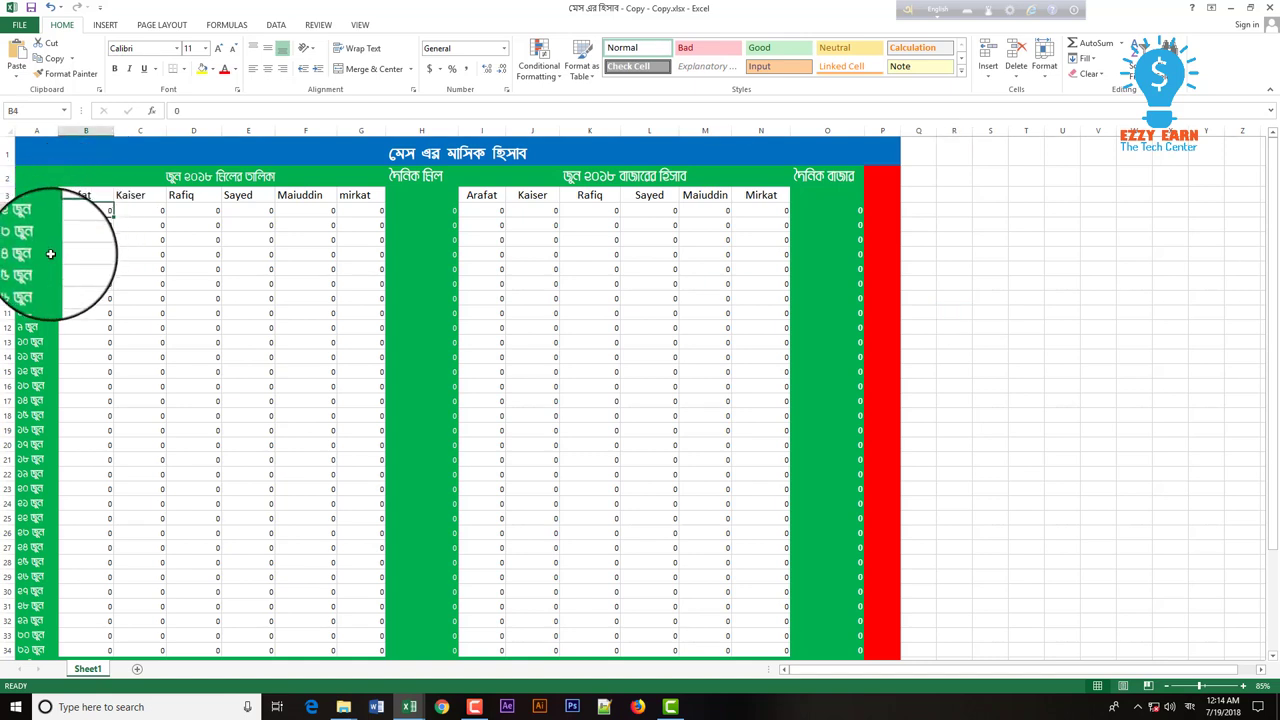
type("2")
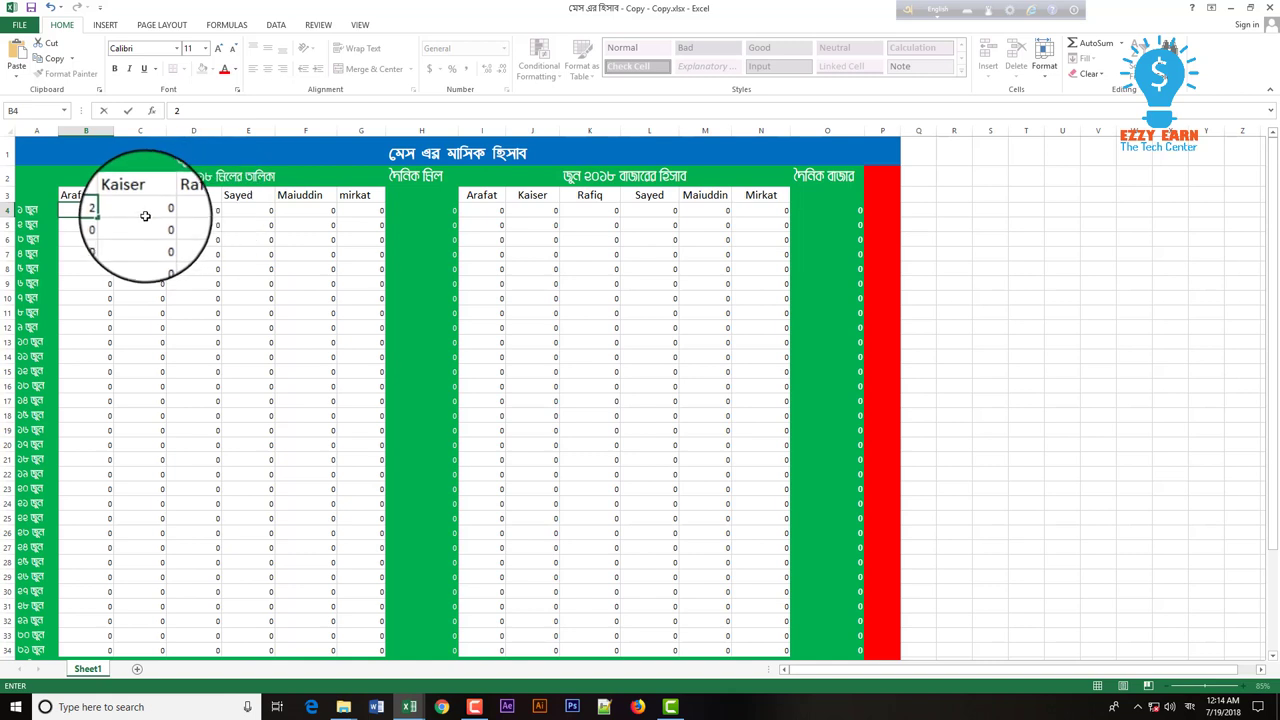
key("Tab")
type("2")
key("Tab")
type("2")
key("Tab")
type("2")
key("Tab")
type("2")
key("Tab")
type("2")
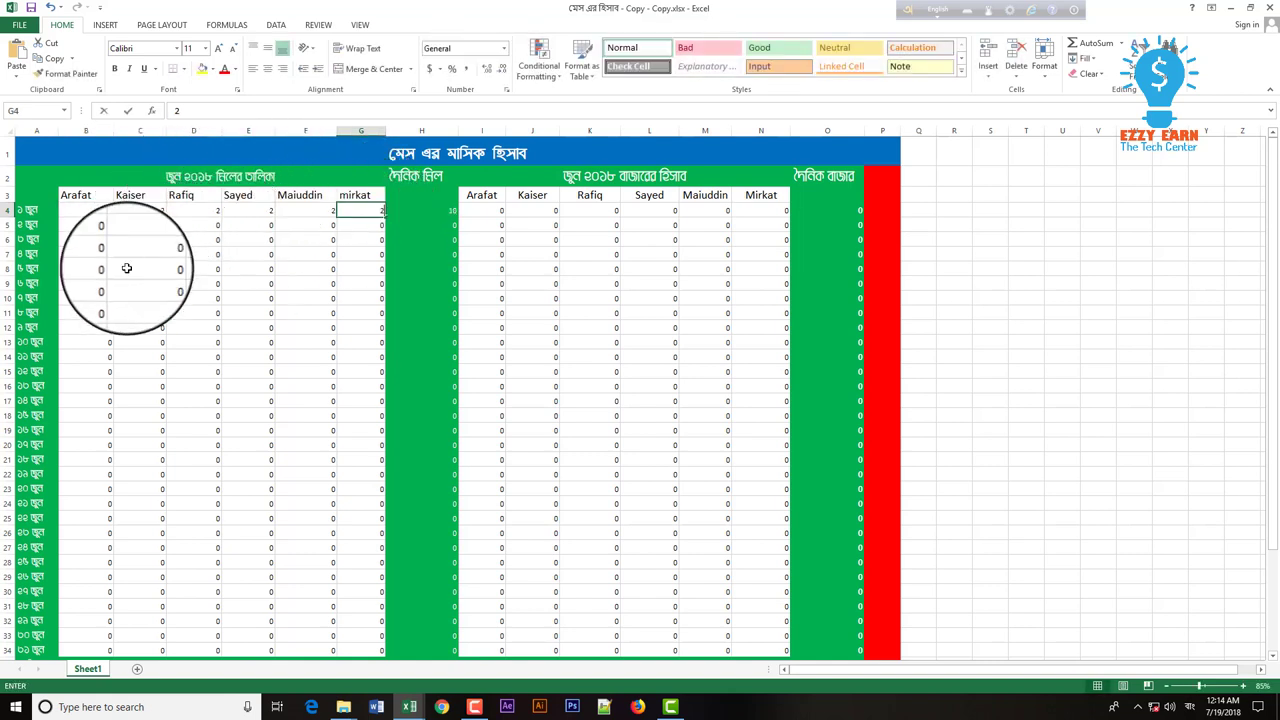
key("Return")
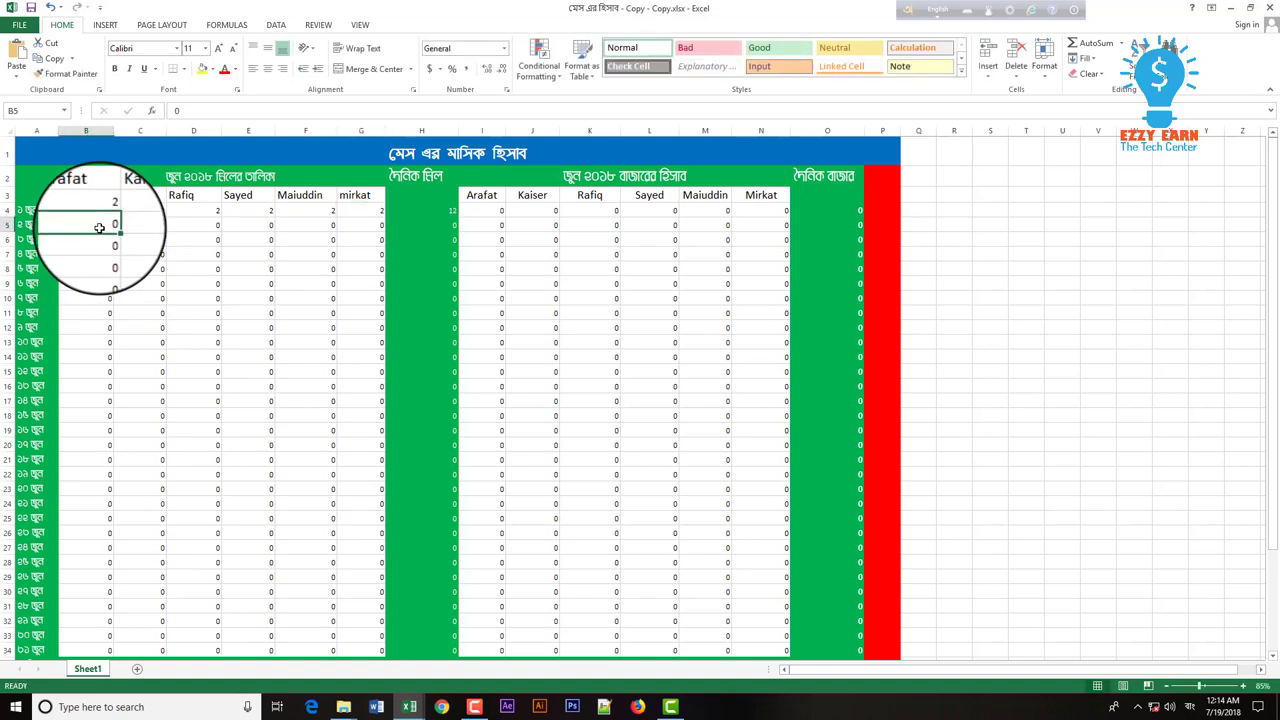
Enter the 2 June meal counts in B5 to G5 as 1, 0, 1, 3, 2 and 2.
type("1")
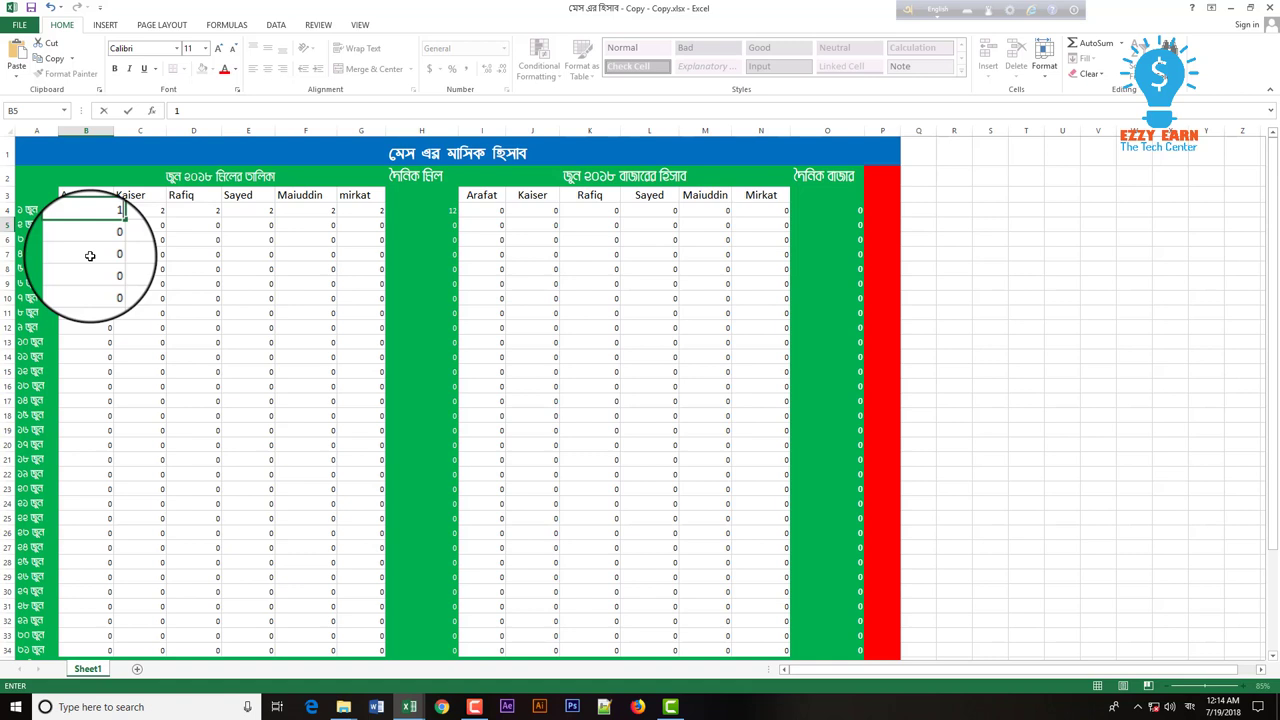
key("Tab")
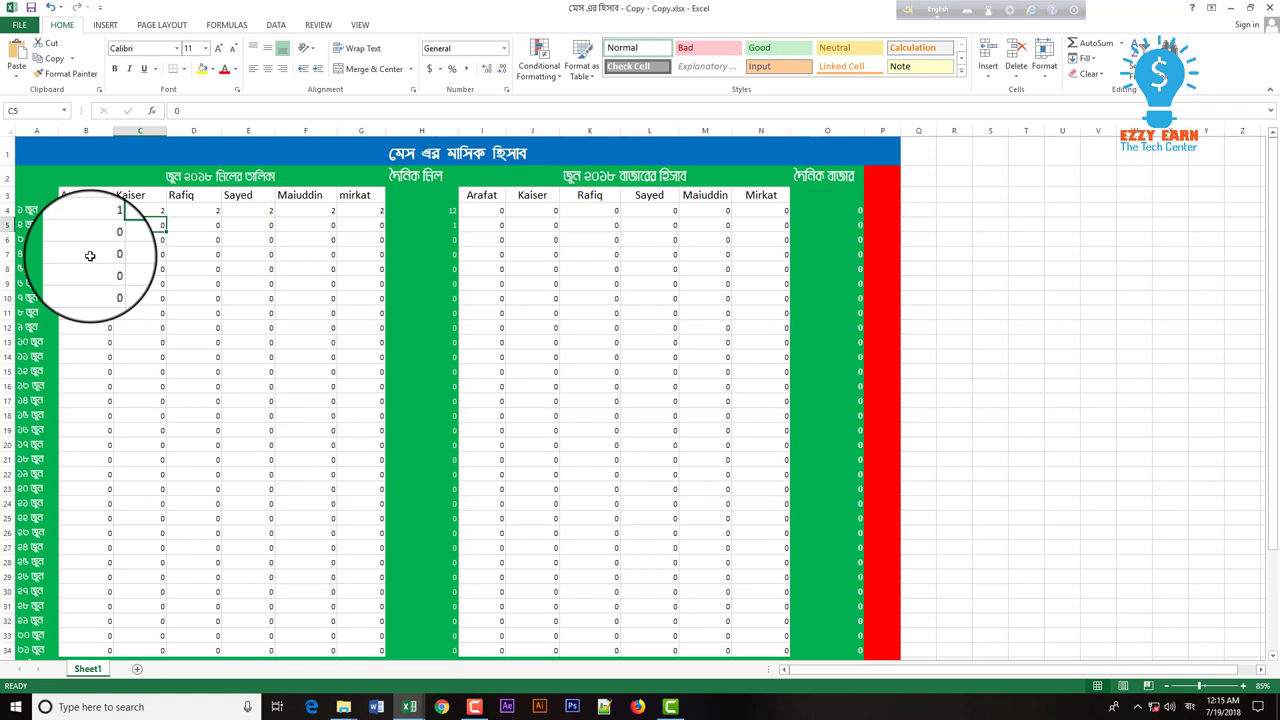
type("1")
key("Tab")
type("3")
key("Tab")
type("2")
key("Tab")
key("Return")
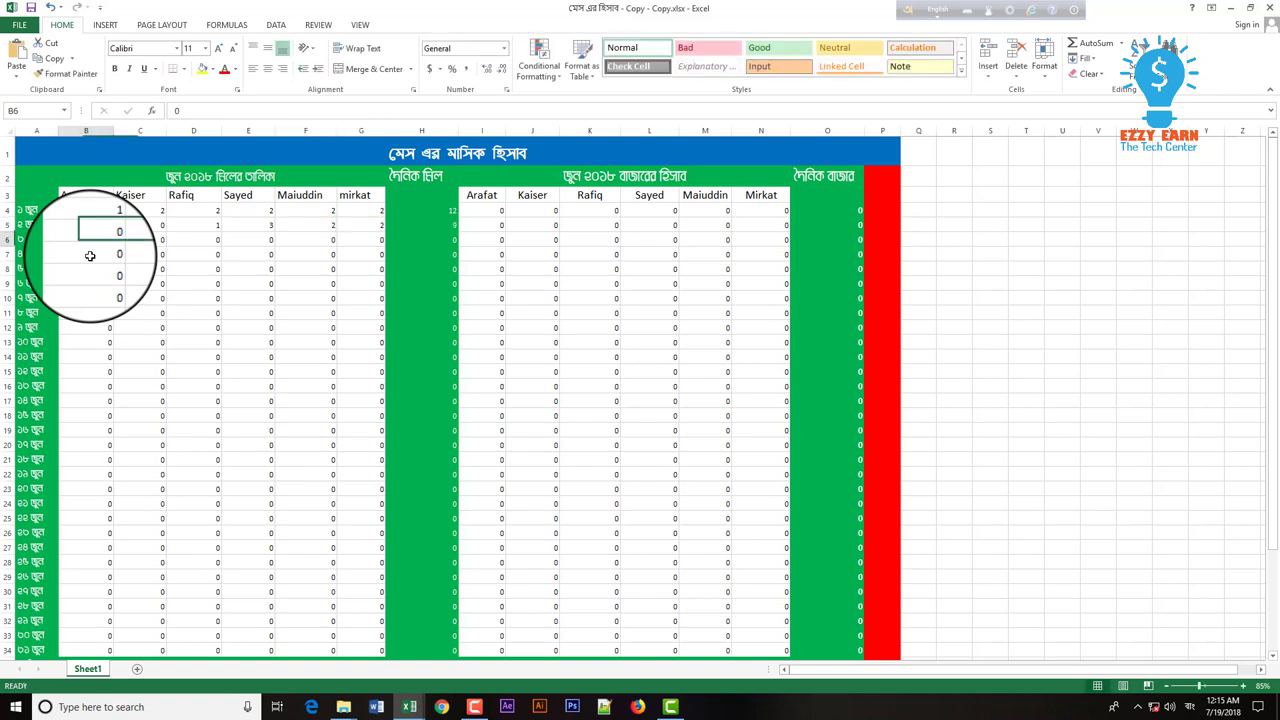
Enter the 3 June meal counts in B6 to G6 as 1, 2, 2, 0, 2 and 3.
type("1")
key("Tab")
type("2")
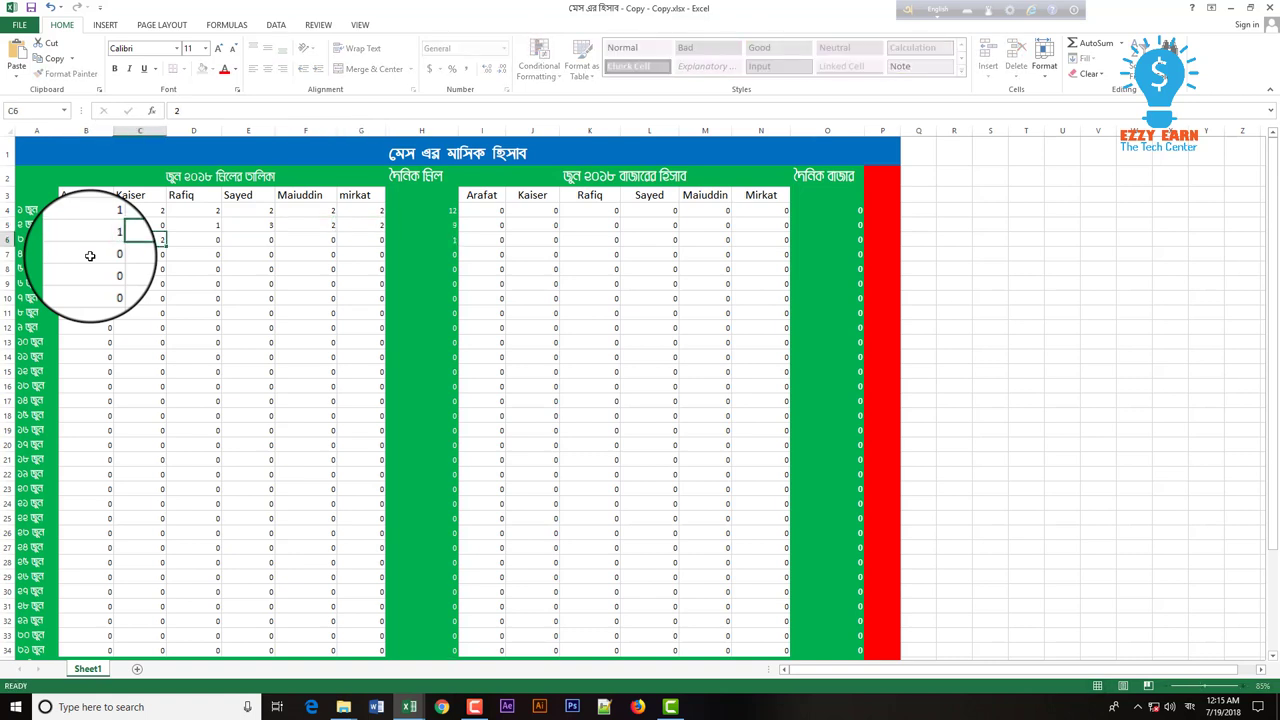
key("Tab")
type("2")
key("Tab")
type("3")
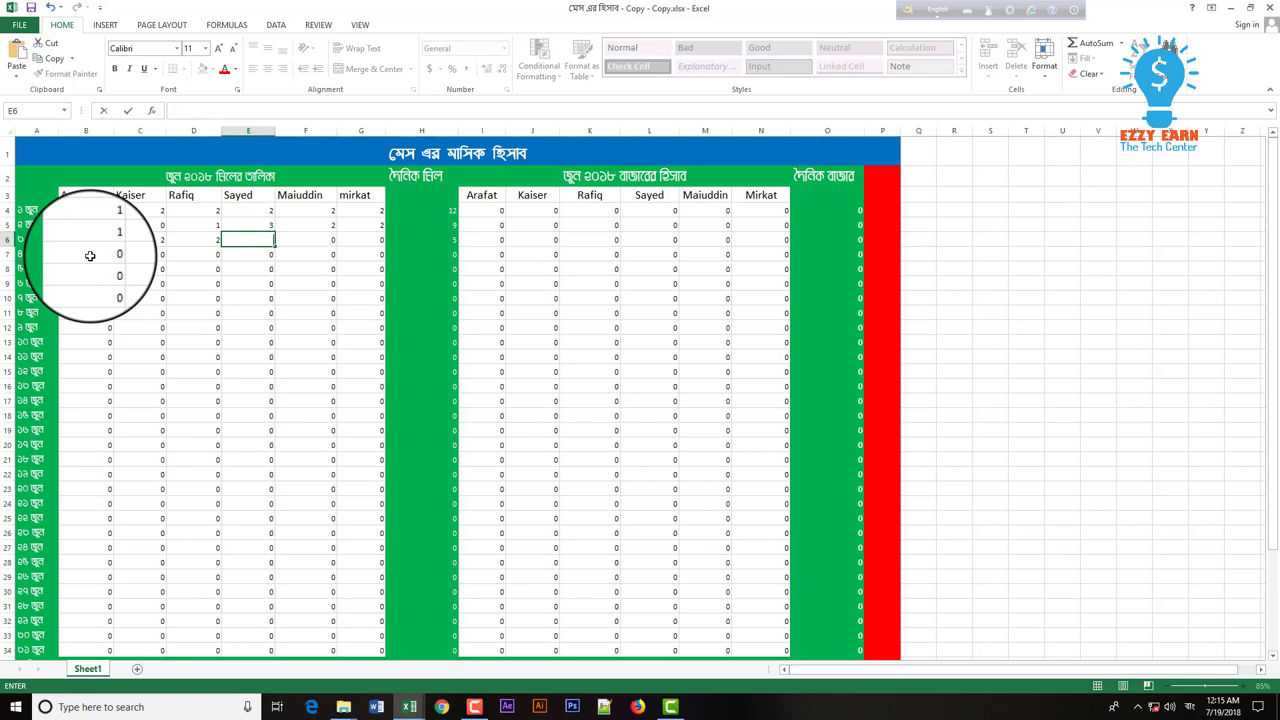
key("Tab")
type("2")
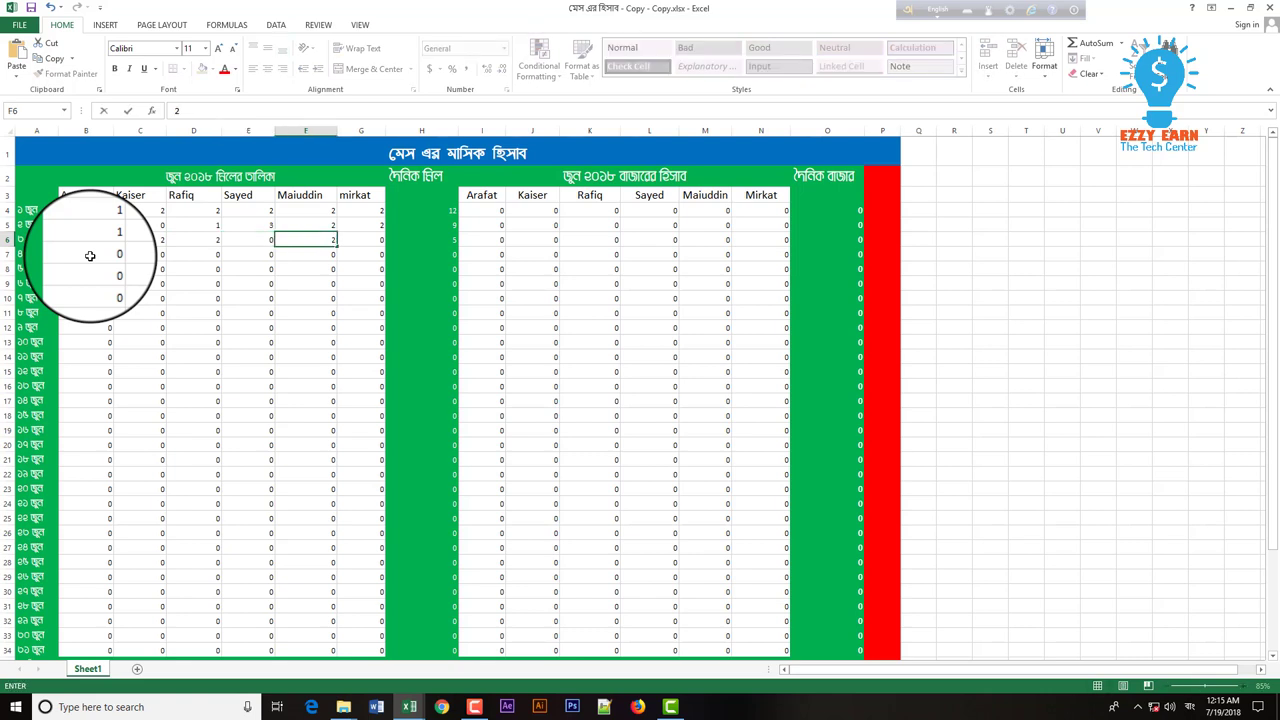
key("Tab")
type("3")
Enter 2 meals for each of the six members on 4 June in cells B7 to G7.
left_click(89, 255)
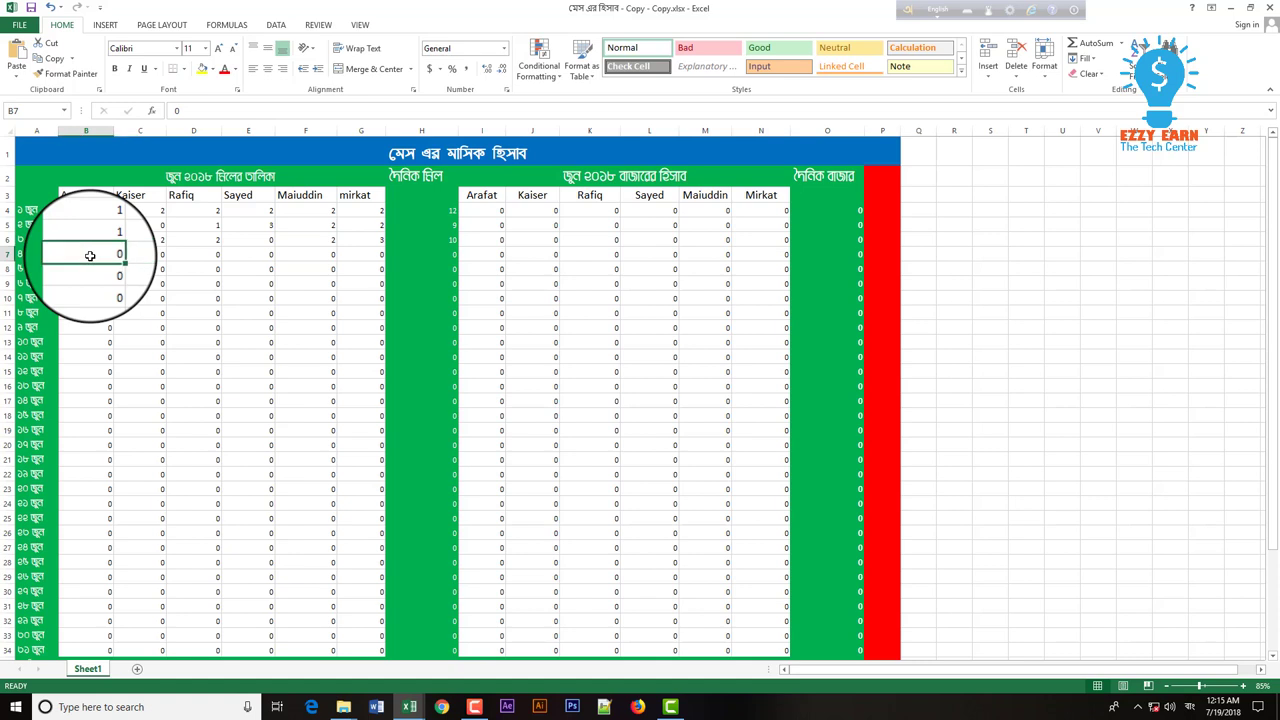
type("1")
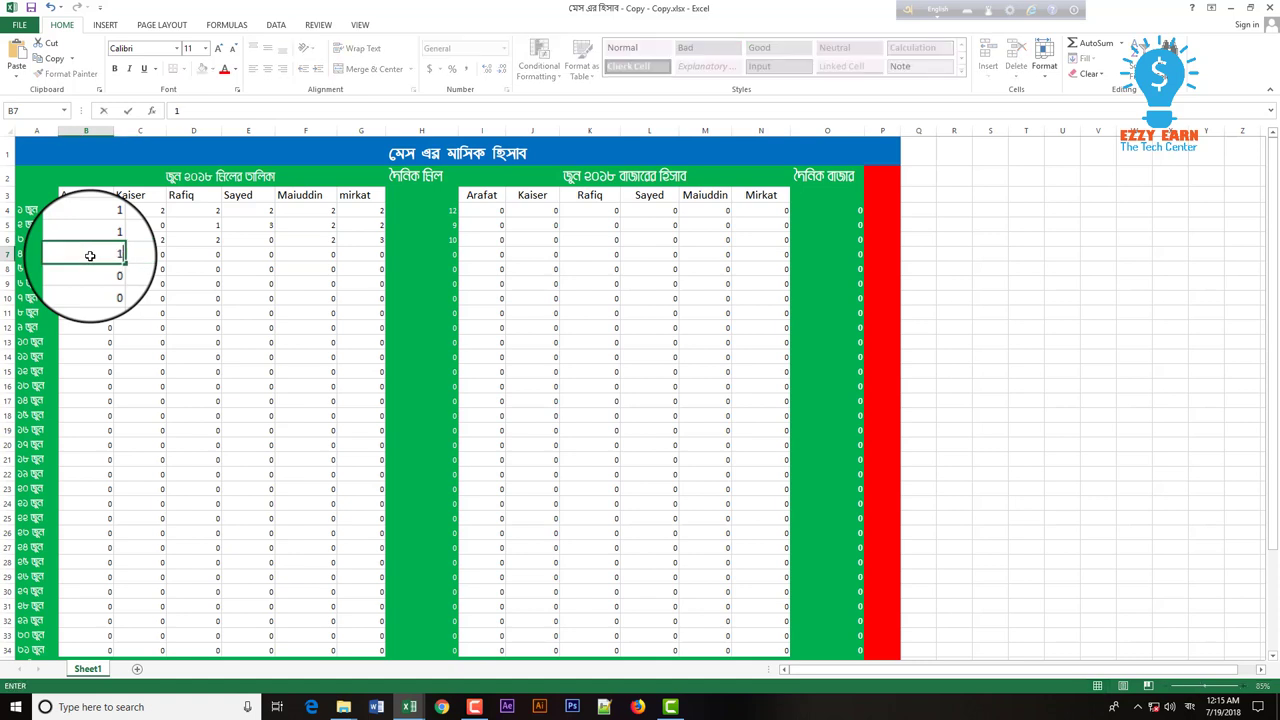
key("Tab")
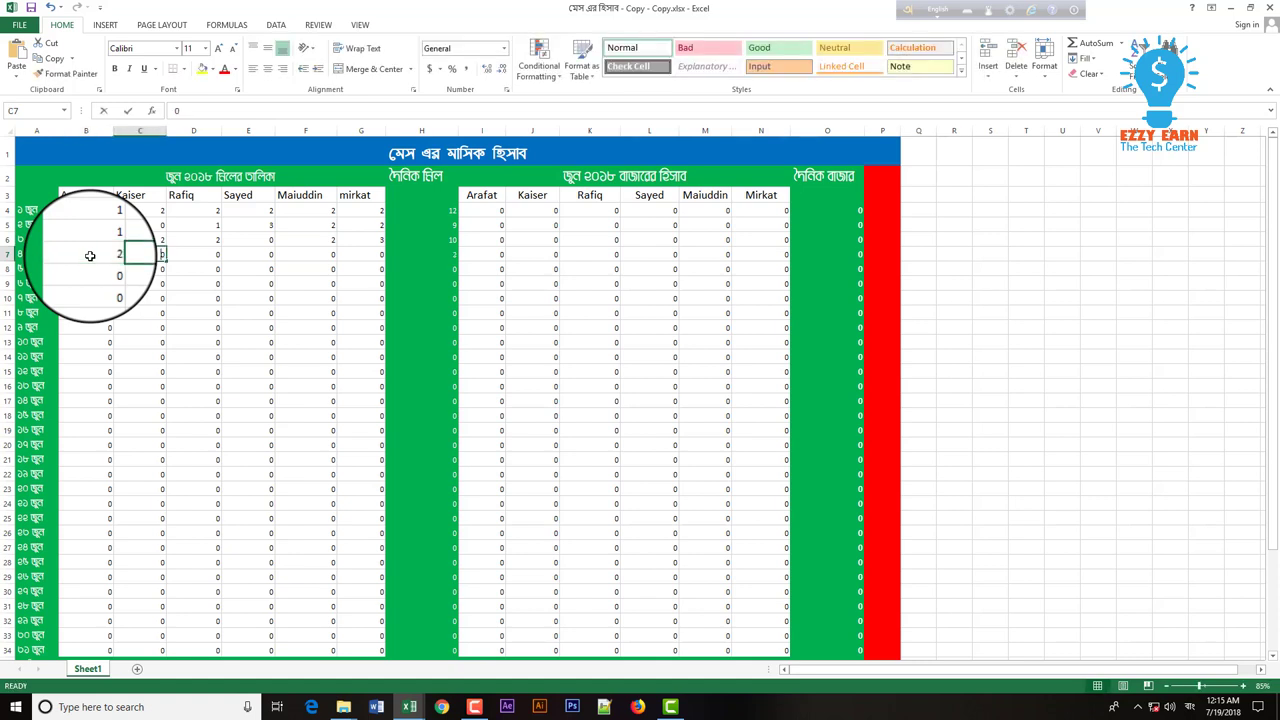
type("2")
key("Tab")
type("2")
key("Tab")
type("2")
key("Tab")
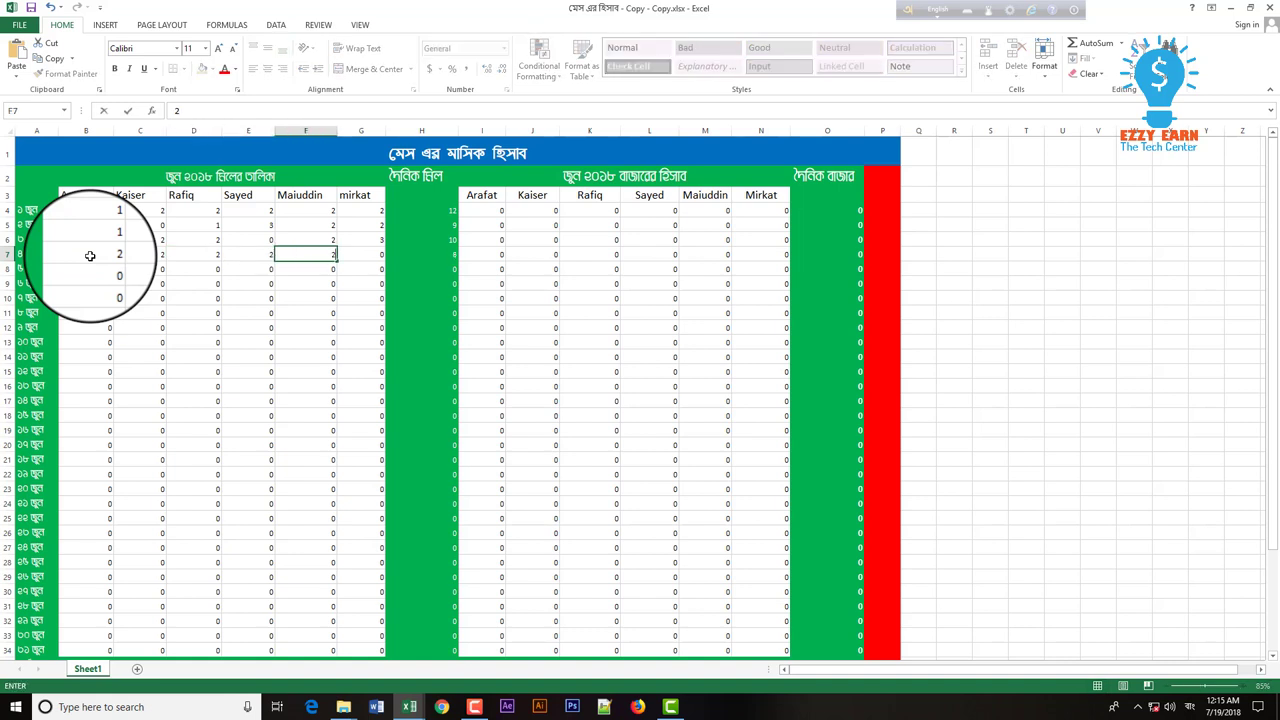
type("2")
key("Tab")
type("2")
key("Return")
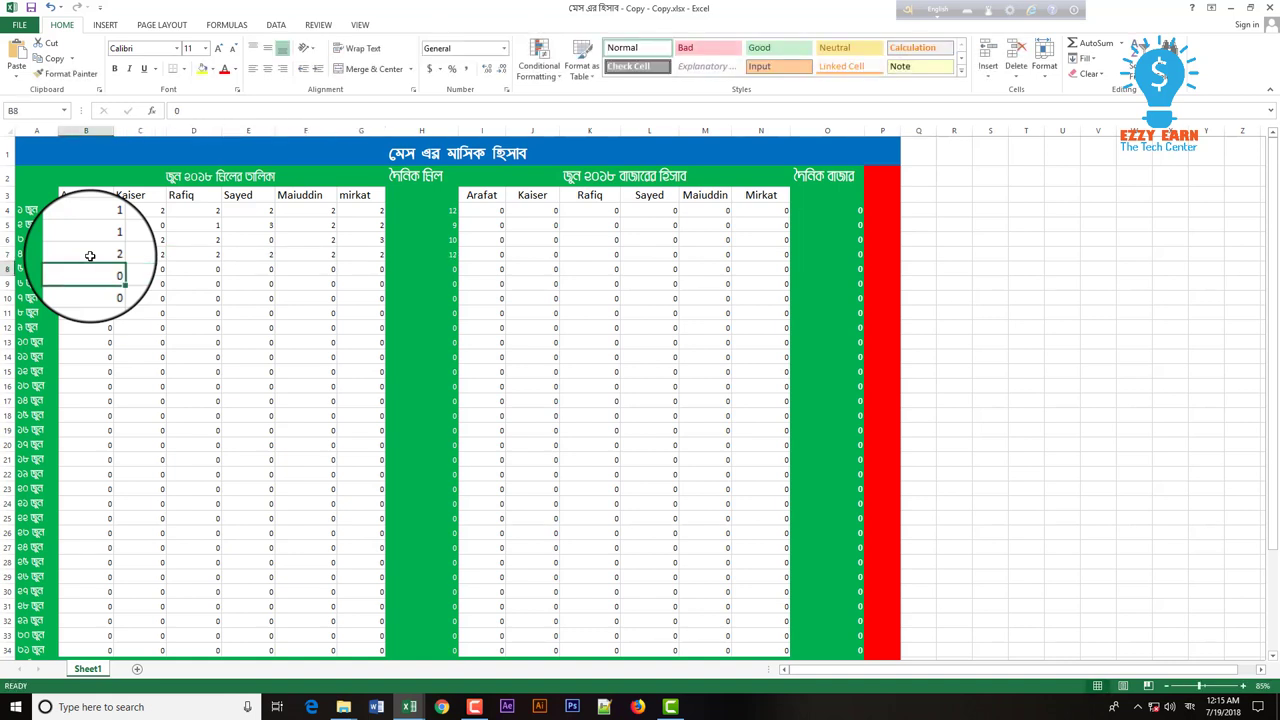
Enter the 5 June meal counts in row 8 as 3 in F8 and 2.5 in each of the other five member cells.
type("2")
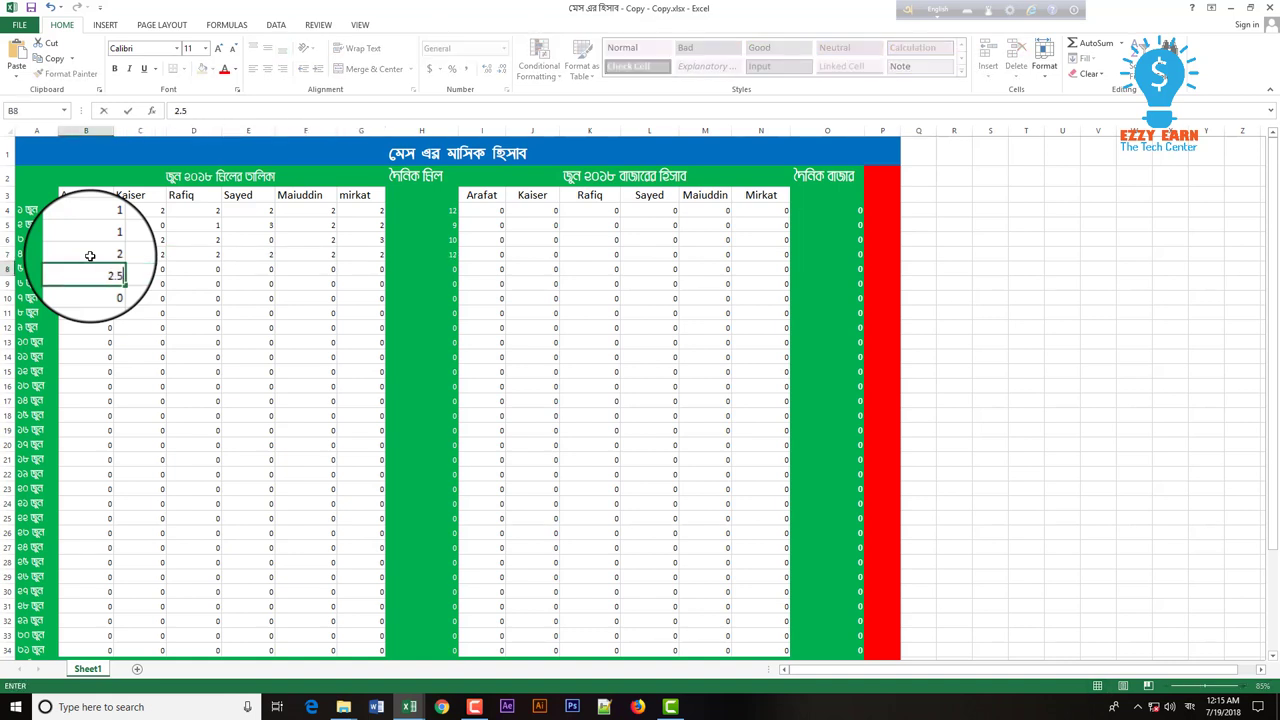
type(".5")
key("Tab")
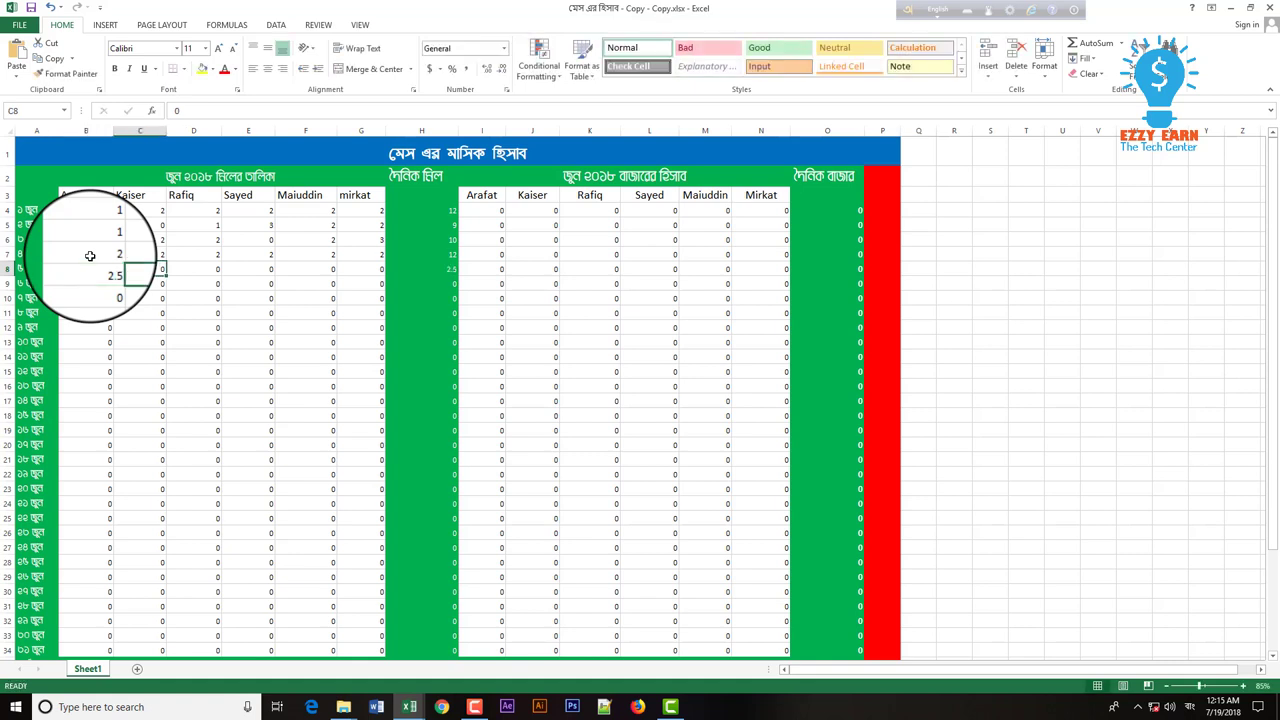
type("2.5")
key("Tab")
type("2.5")
key("Tab")
type("2.5")
key("Tab")
type("3")
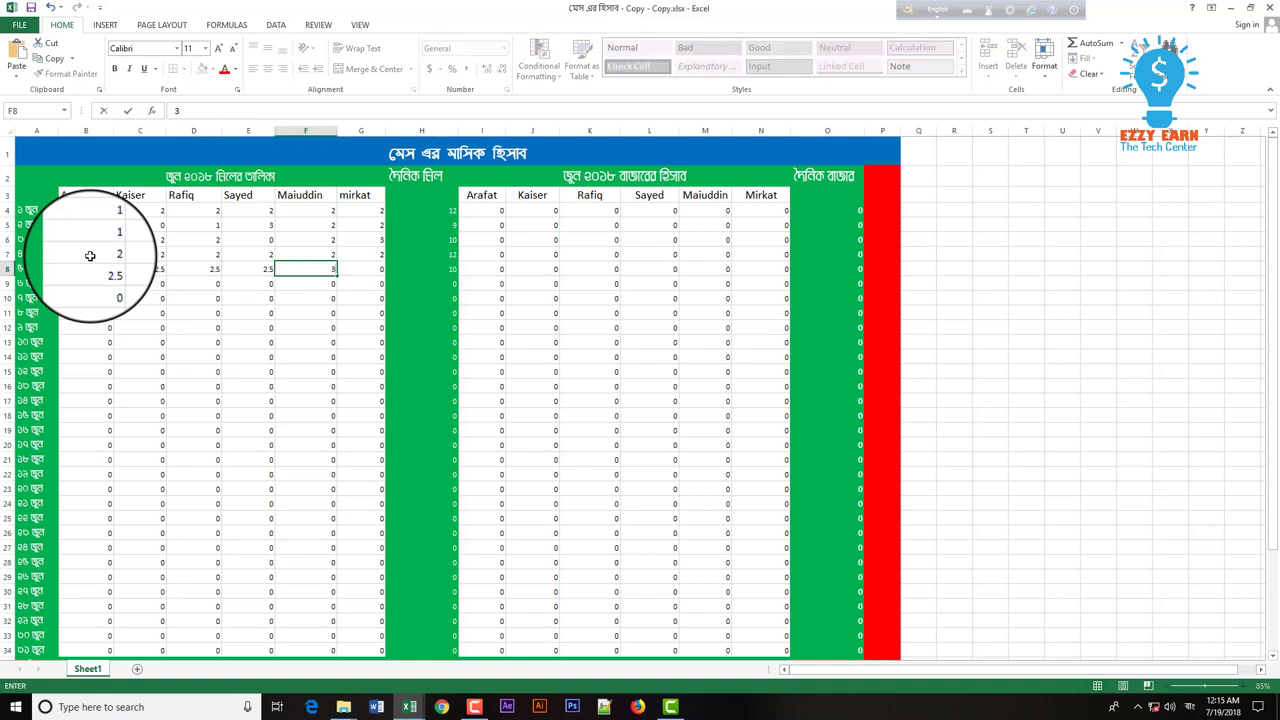
key("Tab")
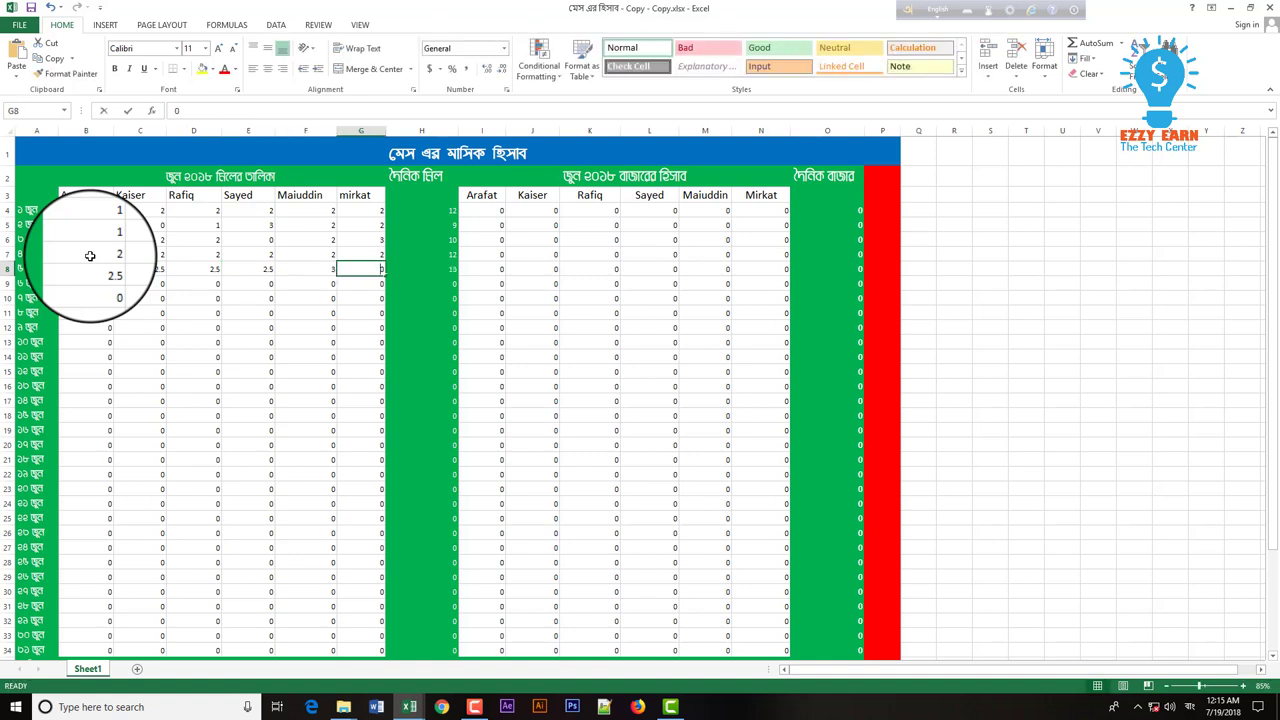
type("2.5")
key("Return")
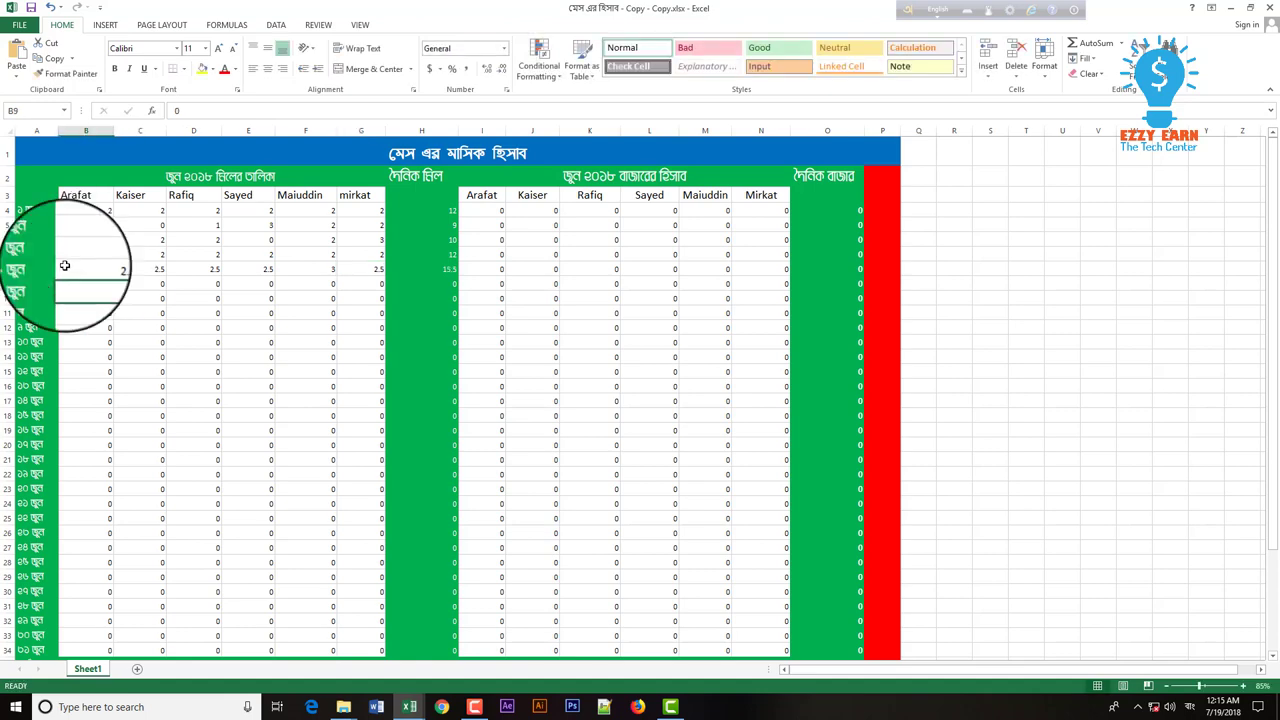
Examine the per-member meal totals in row 35 and the cost and balance tables below against the new daily entries.
scroll(320, 300, "down", 3)
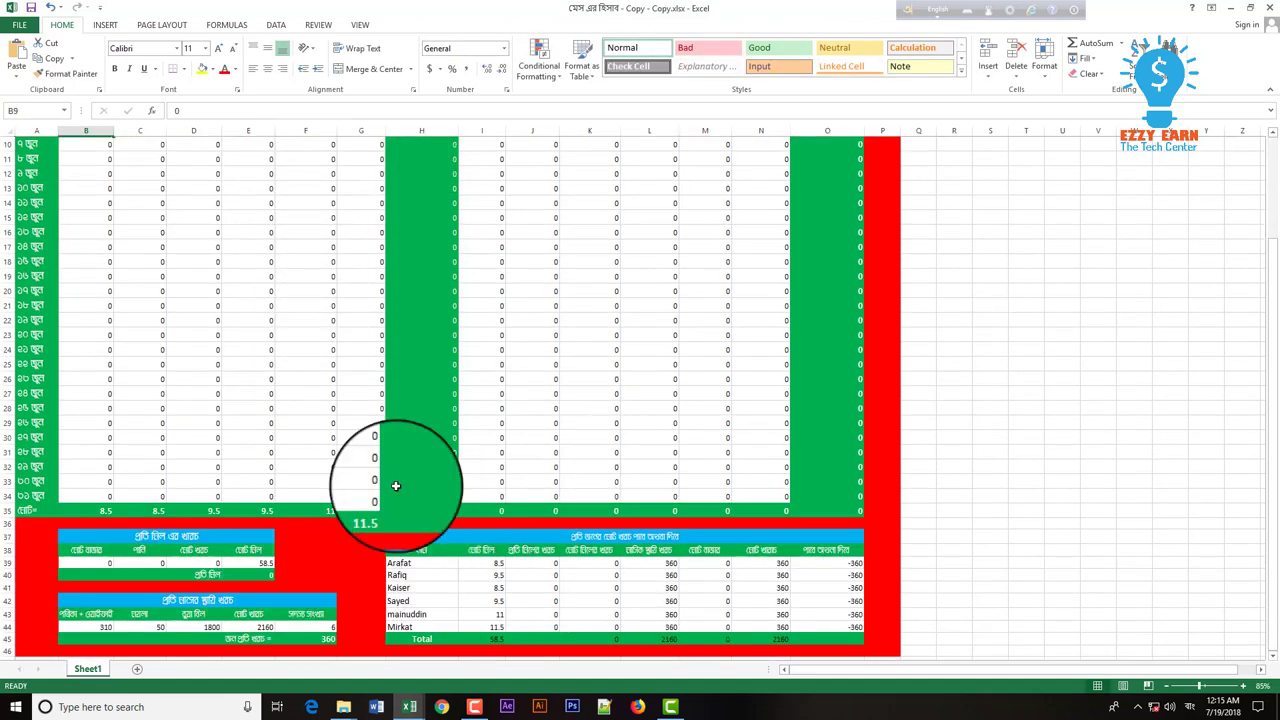
scroll(90, 355, "up", 3)
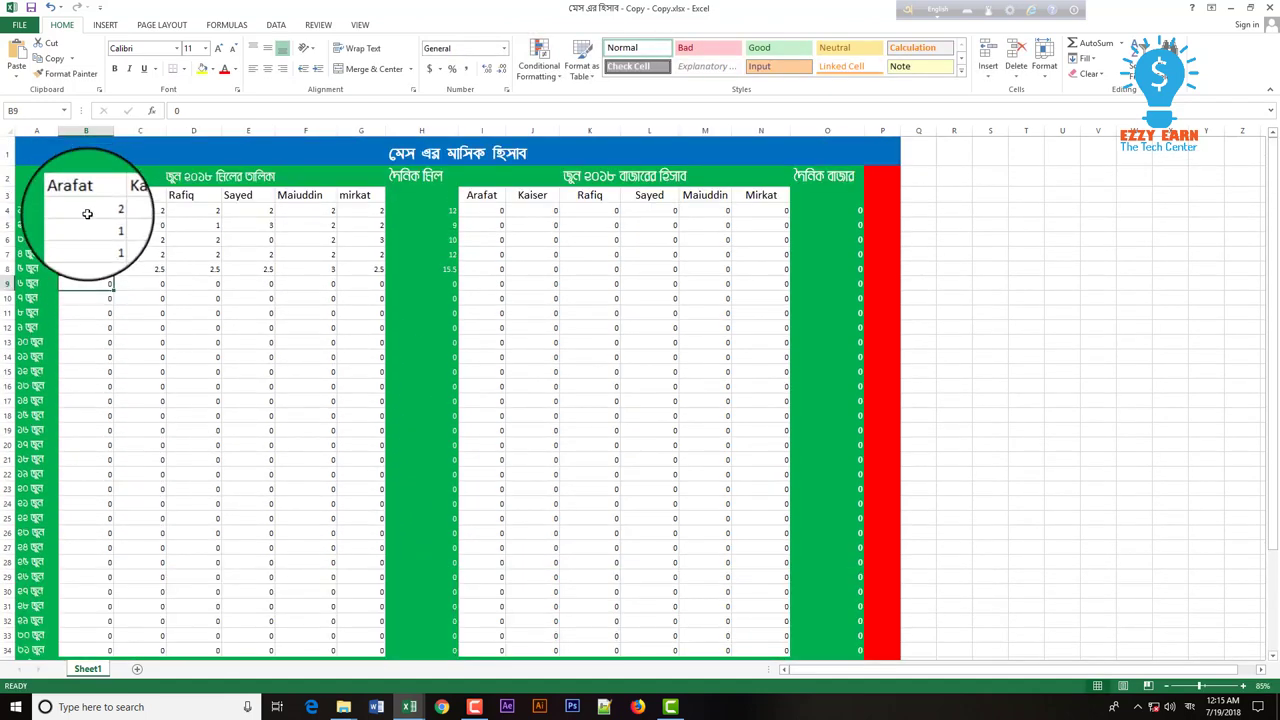
scroll(257, 510, "down", 2)
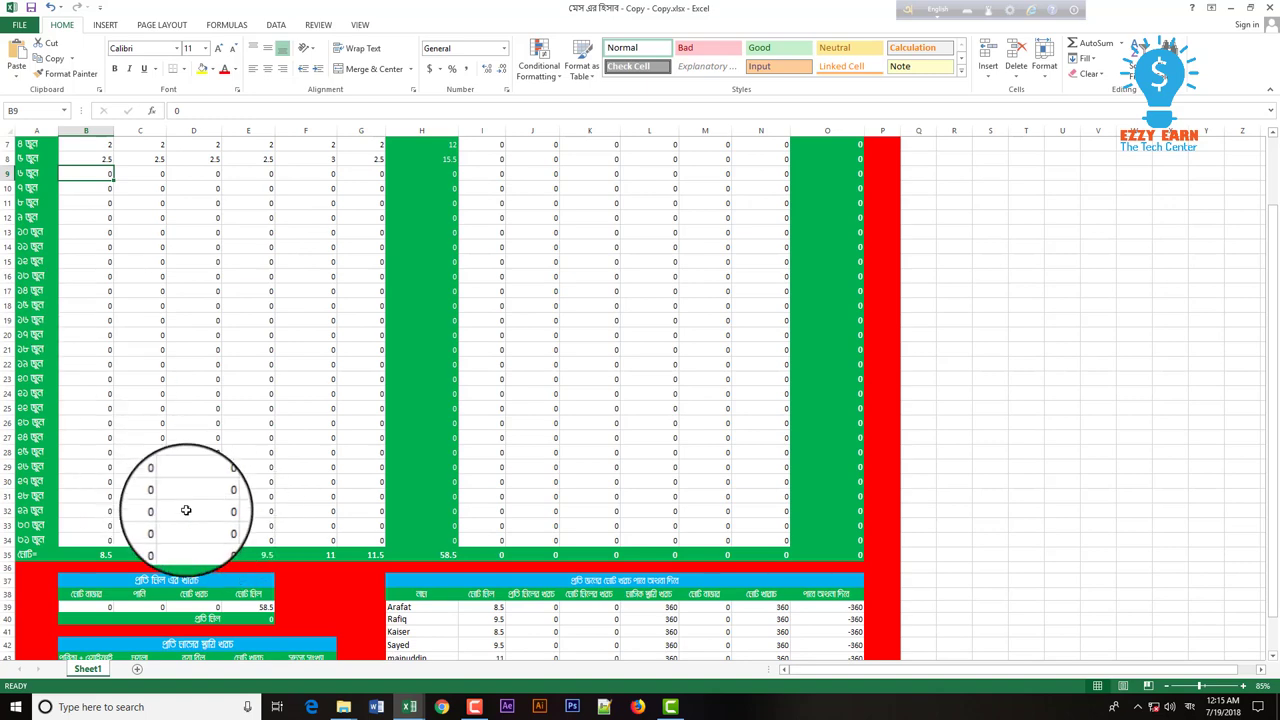
scroll(190, 260, "up", 1)
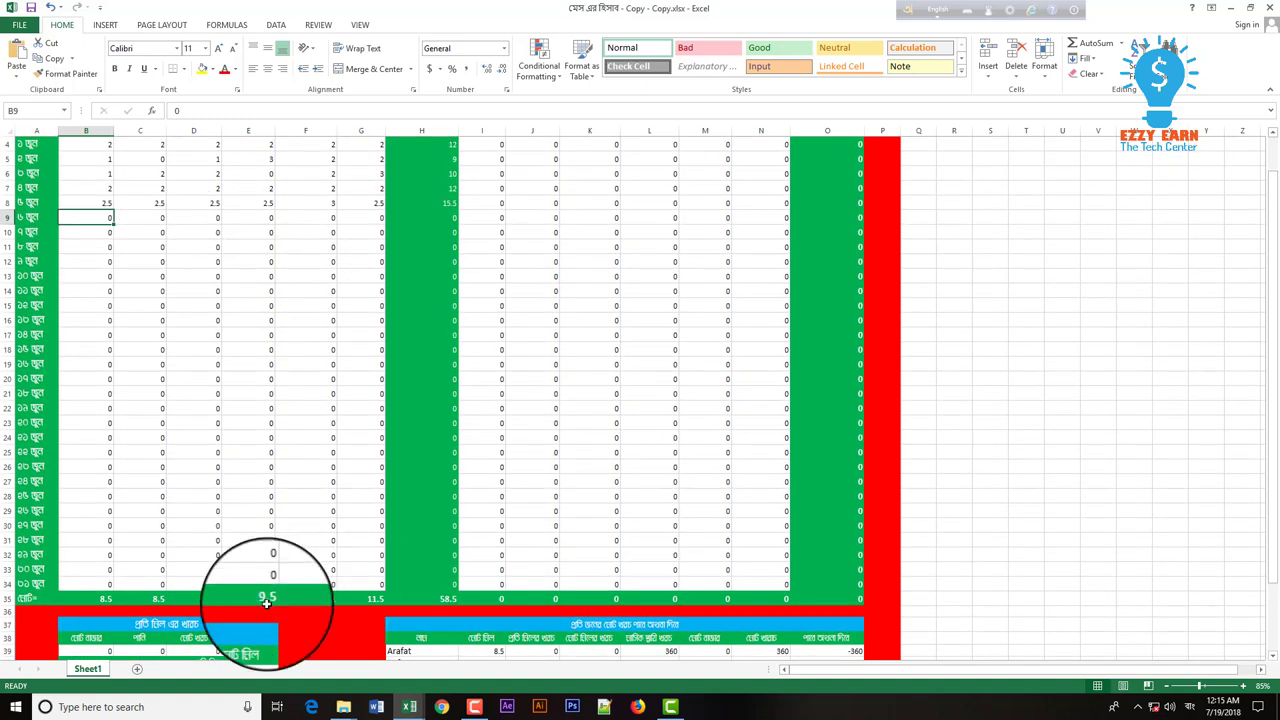
scroll(112, 340, "up", 1)
scroll(108, 450, "down", 2)
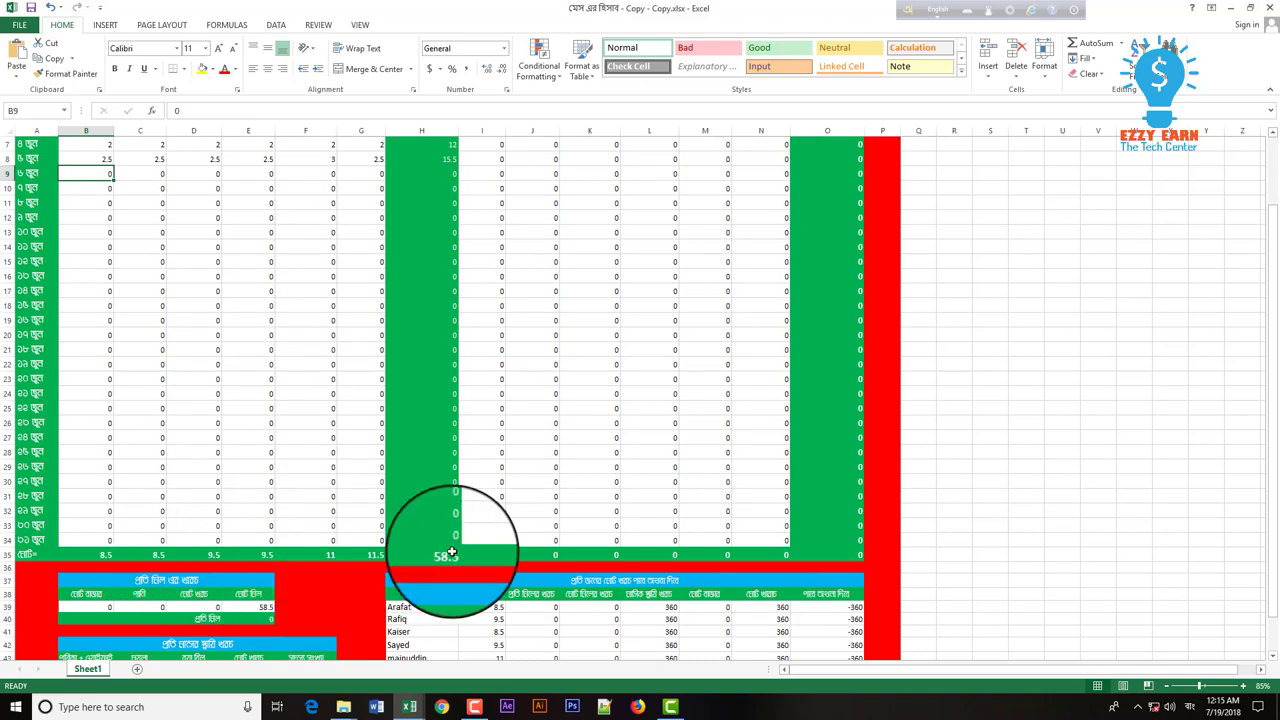
scroll(449, 540, "up", 2)
scroll(450, 470, "down", 3)
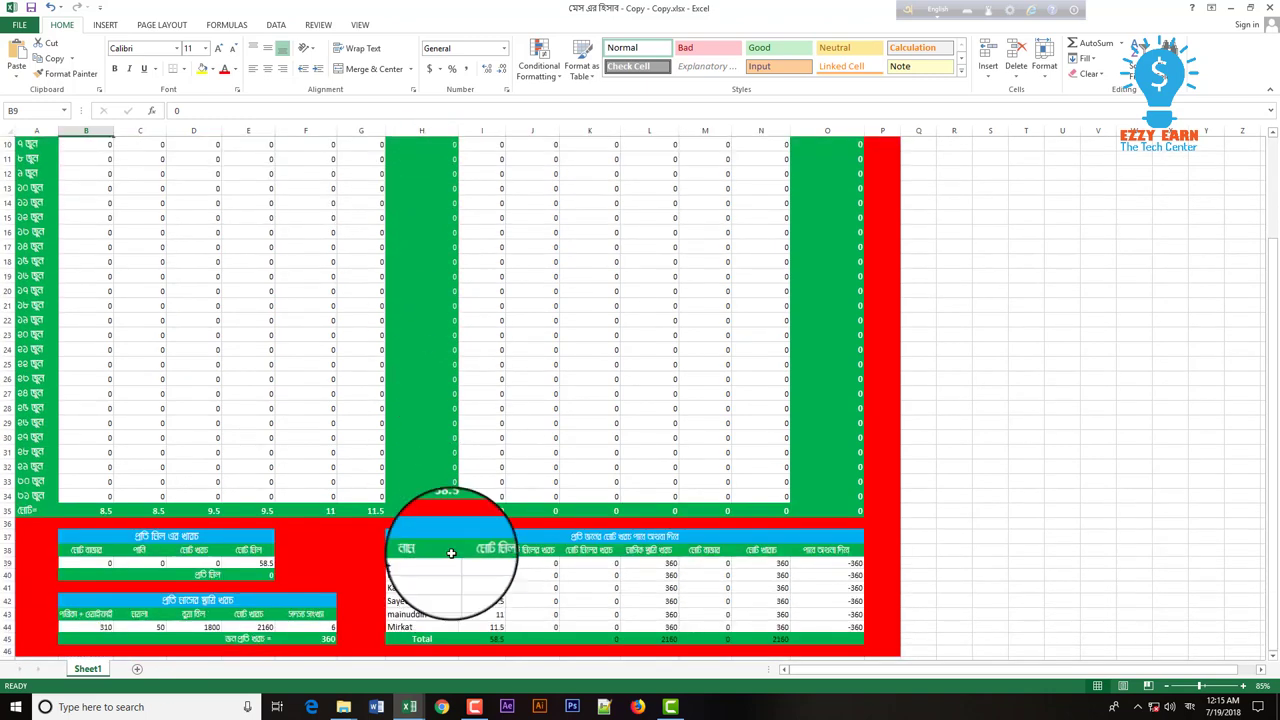
scroll(450, 511, "down", 2)
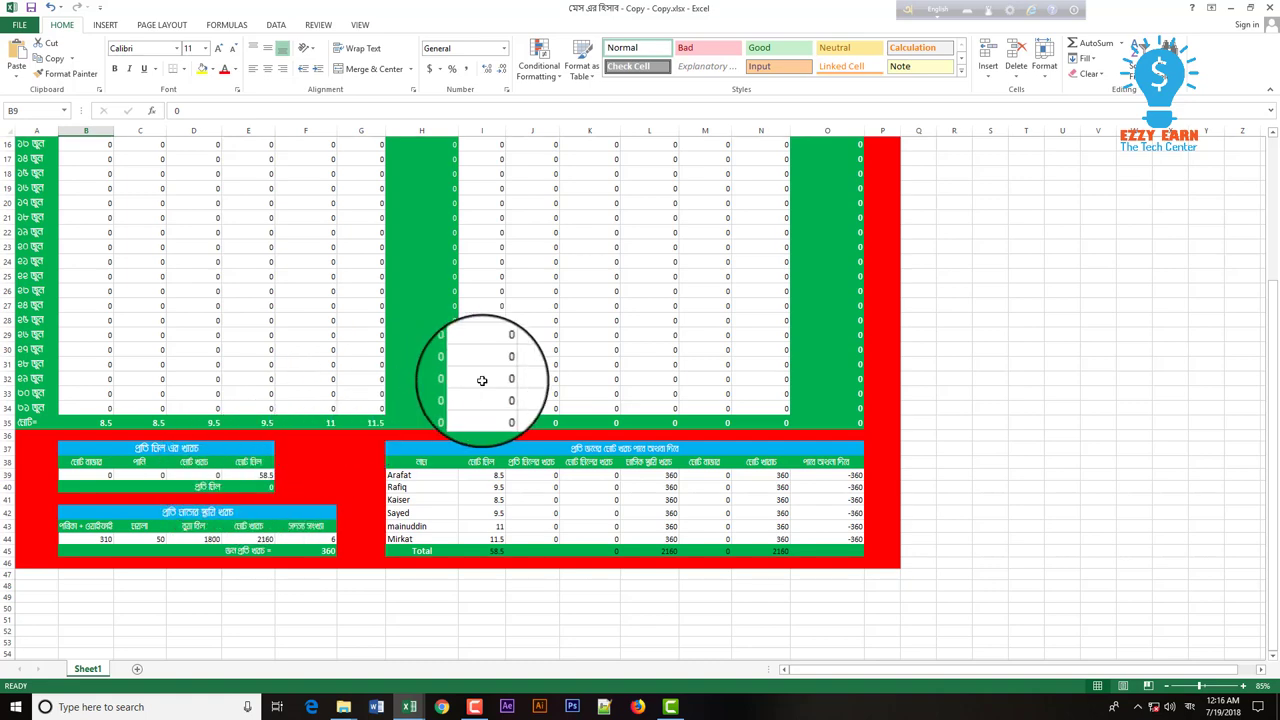
scroll(550, 372, "up", 4)
Enter 400 as the water cost in C39 of the per-meal cost table.
scroll(745, 510, "down", 3)
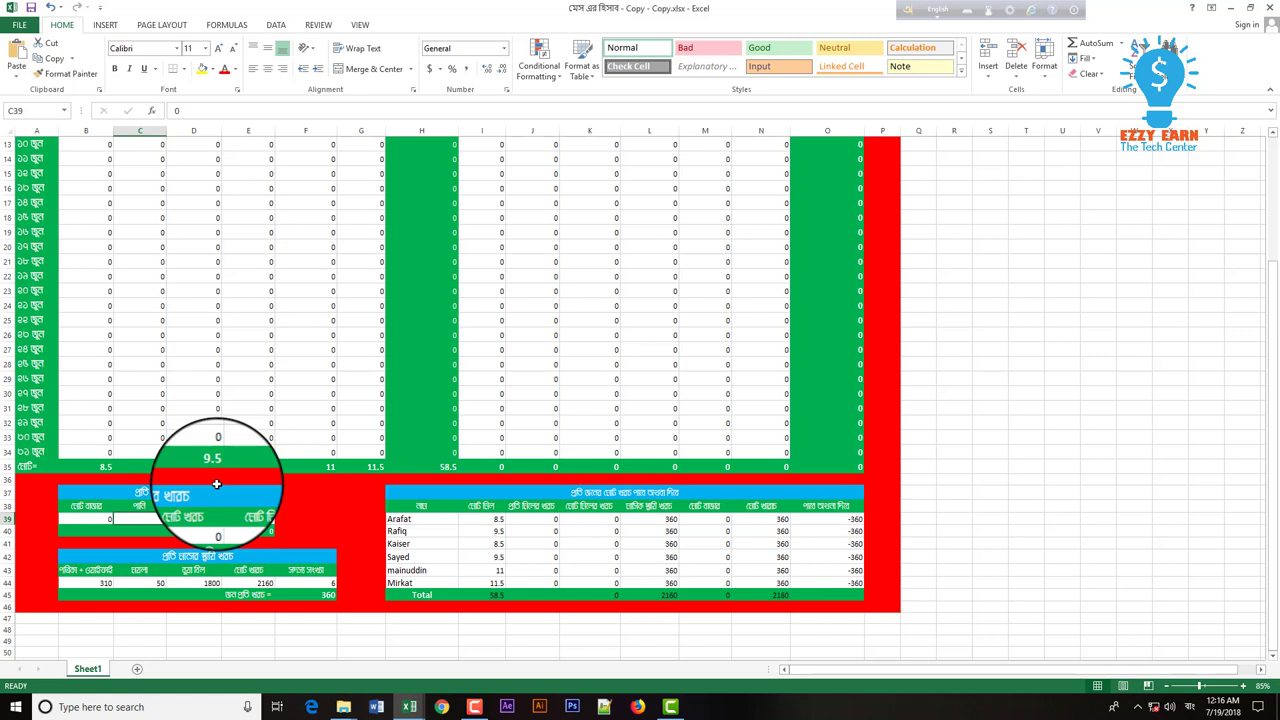
type("400")
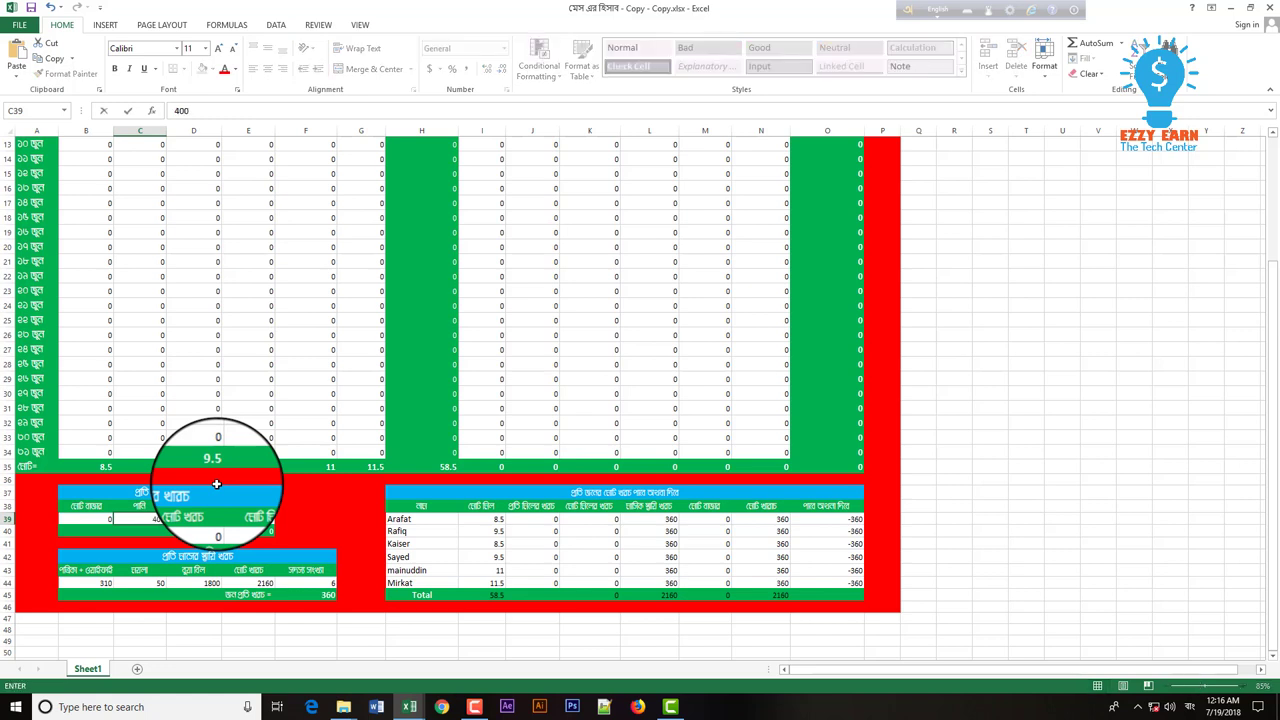
scroll(538, 346, "up", 4)
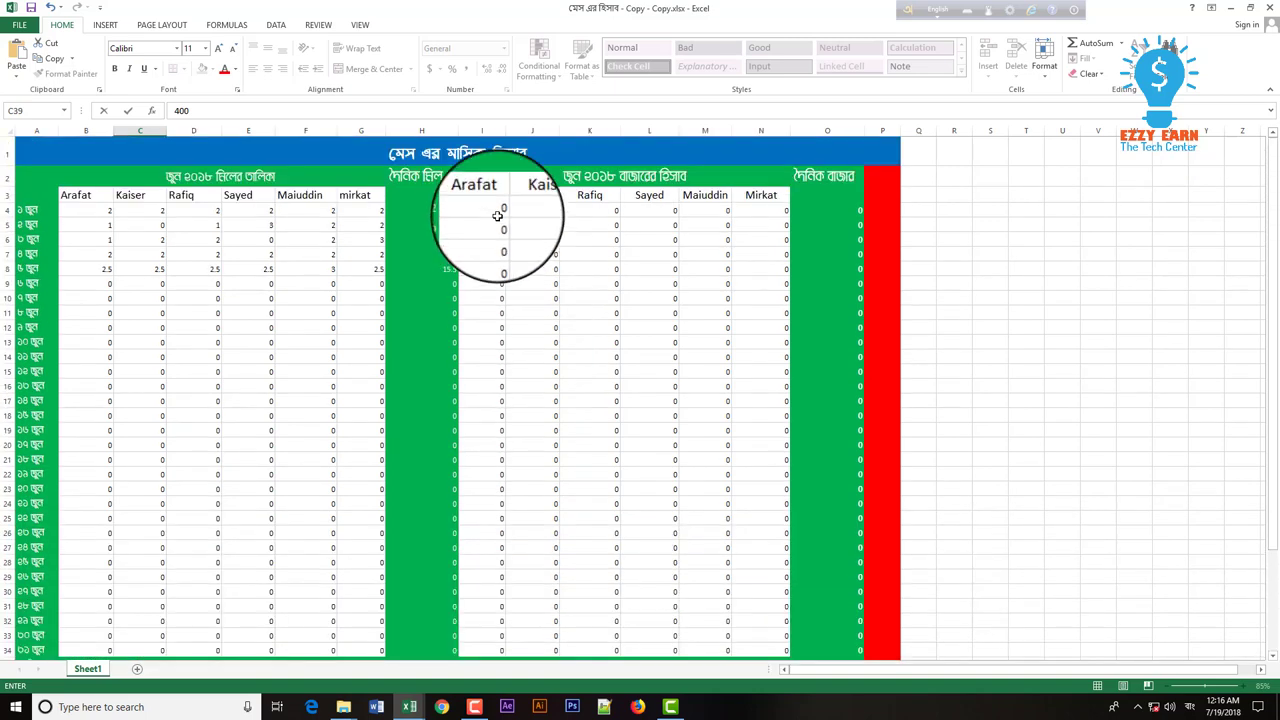
left_click(483, 210)
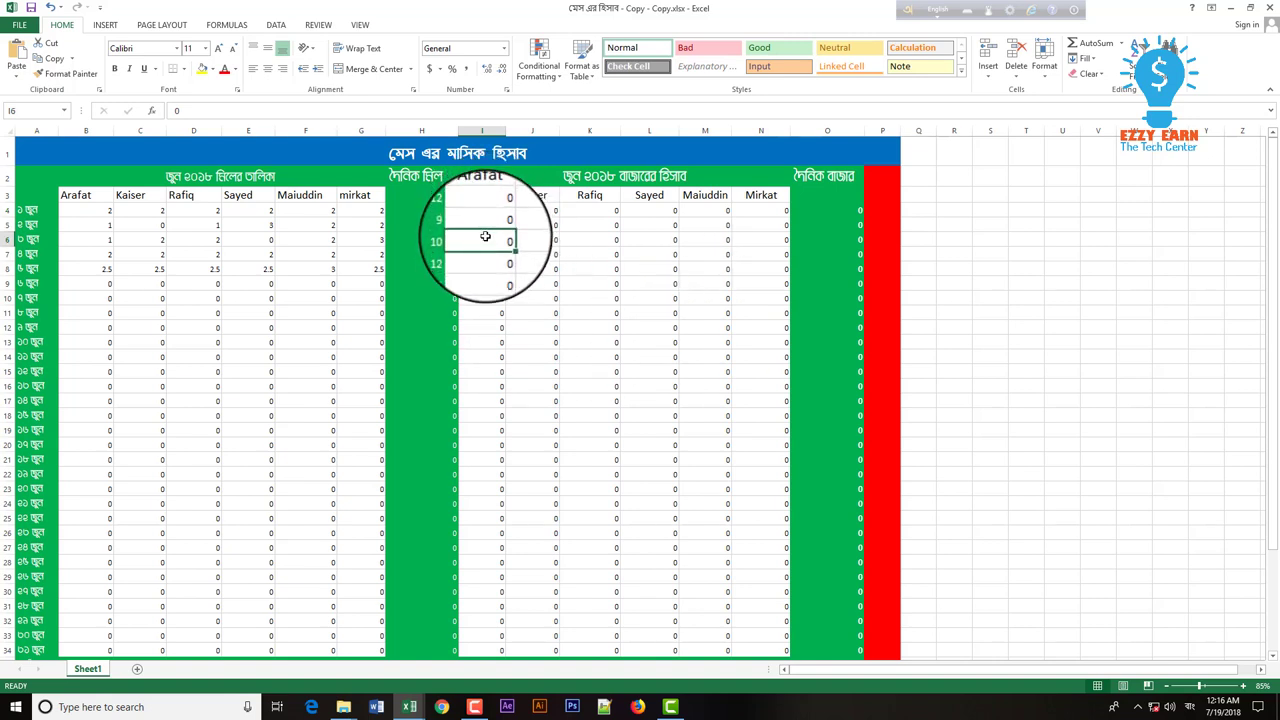
Enter market spending of 1200 on 3 June in I6 and 2500 on 5 June in J8.
type("120")
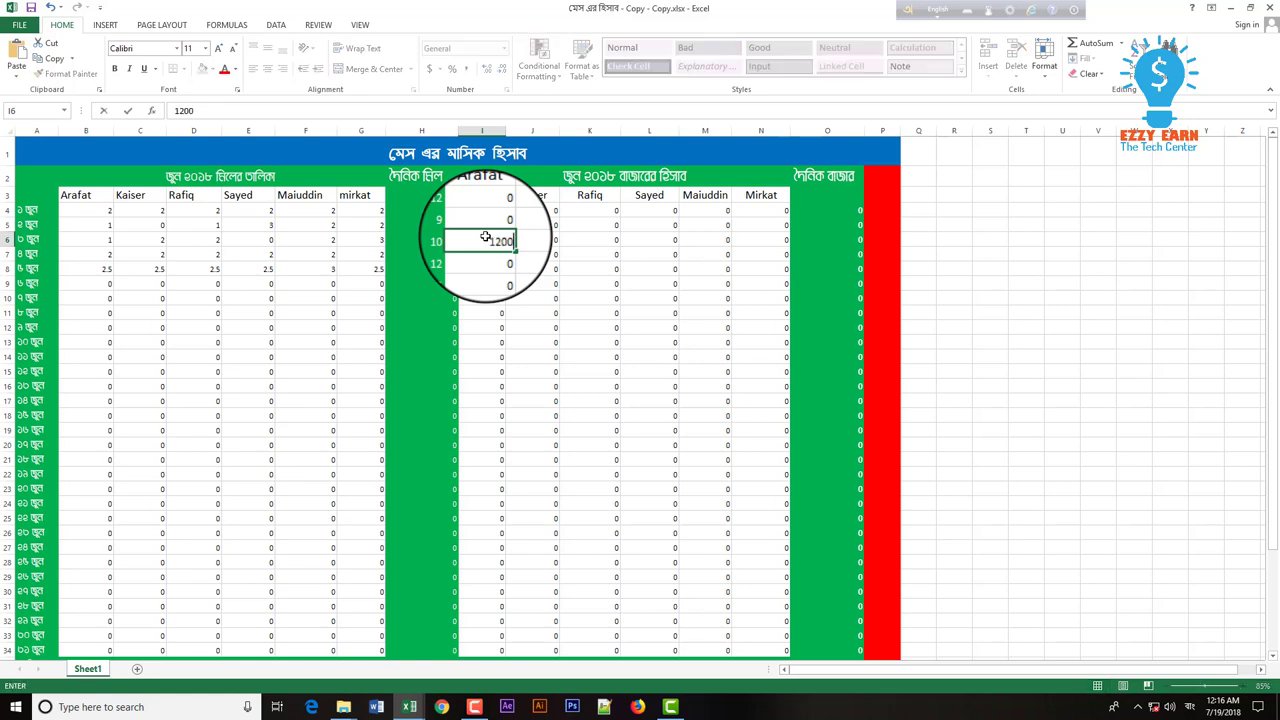
type("0")
key("Tab")
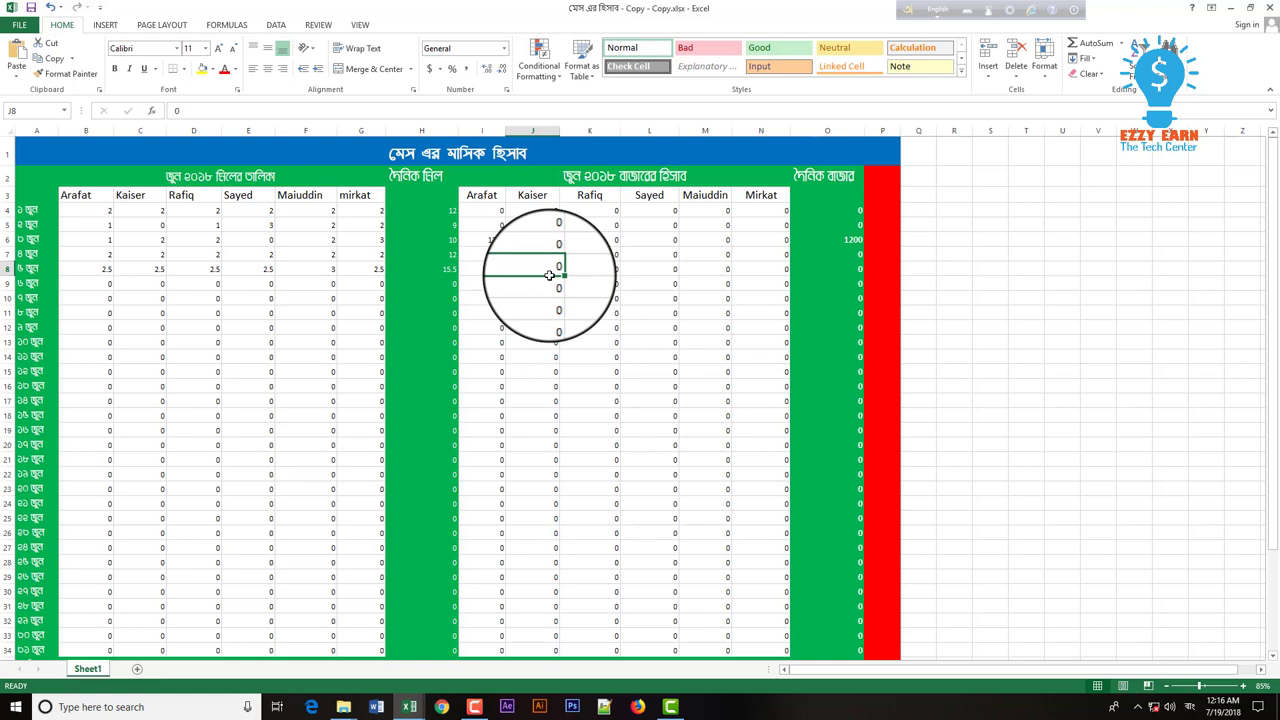
type("2500")
key("Return")
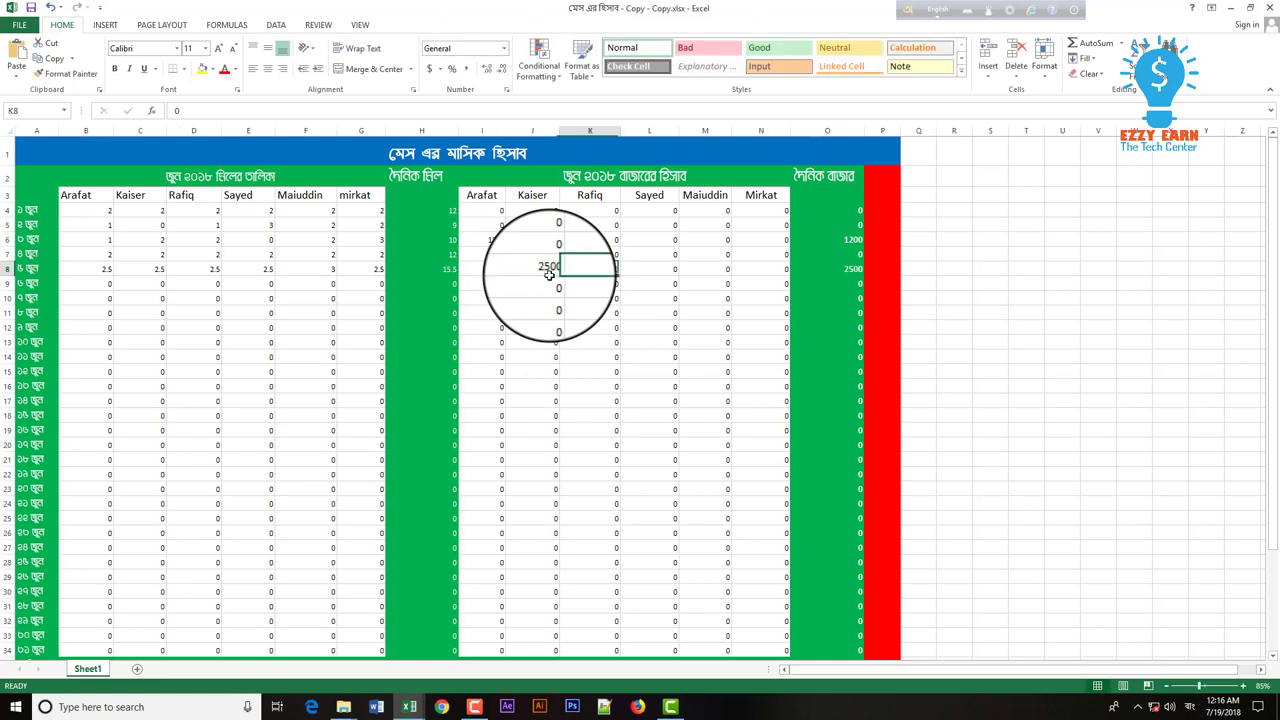
Enter market spending of 2000 on 6 June in K9 and 1800 on 8 June in L11.
left_click(618, 285)
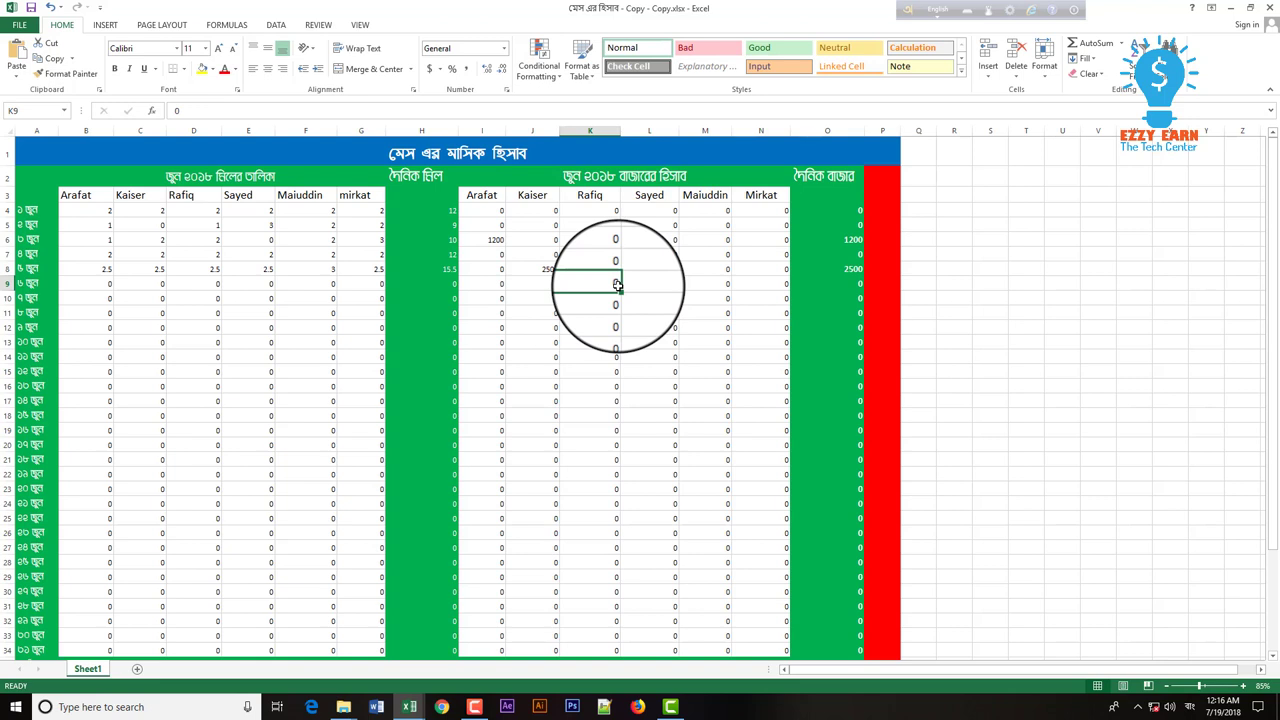
type("2000")
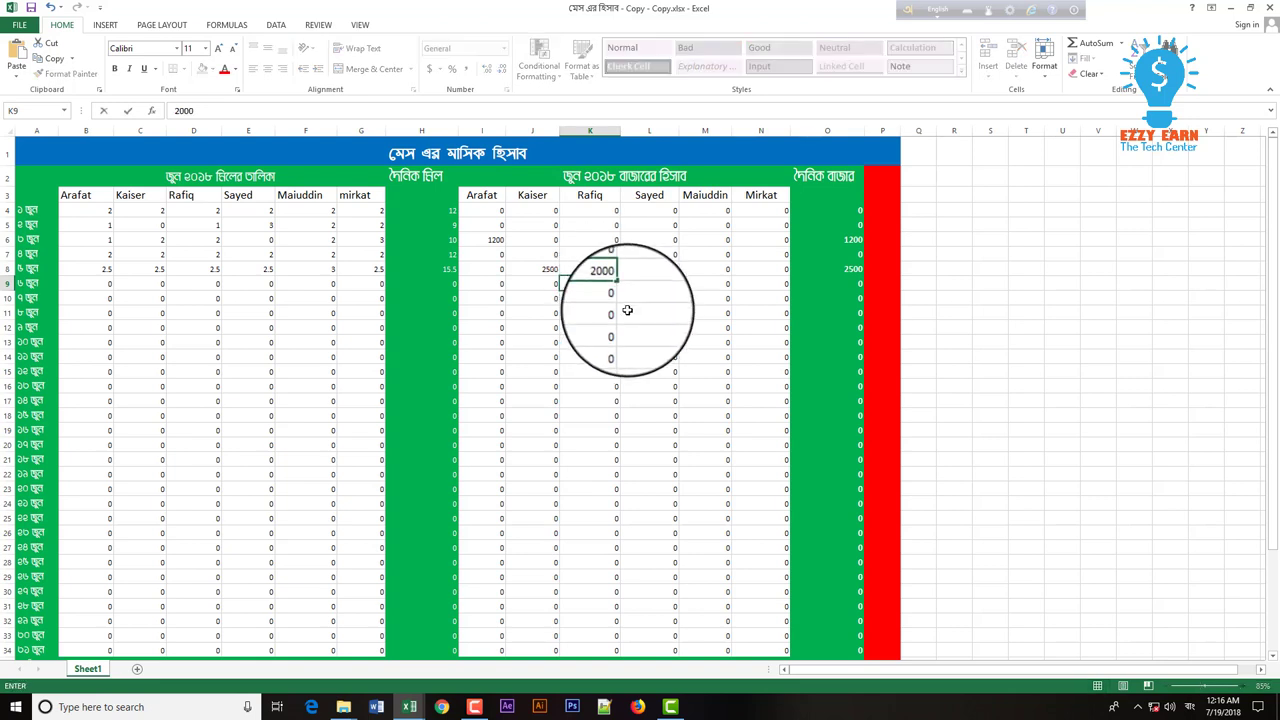
left_click(654, 310)
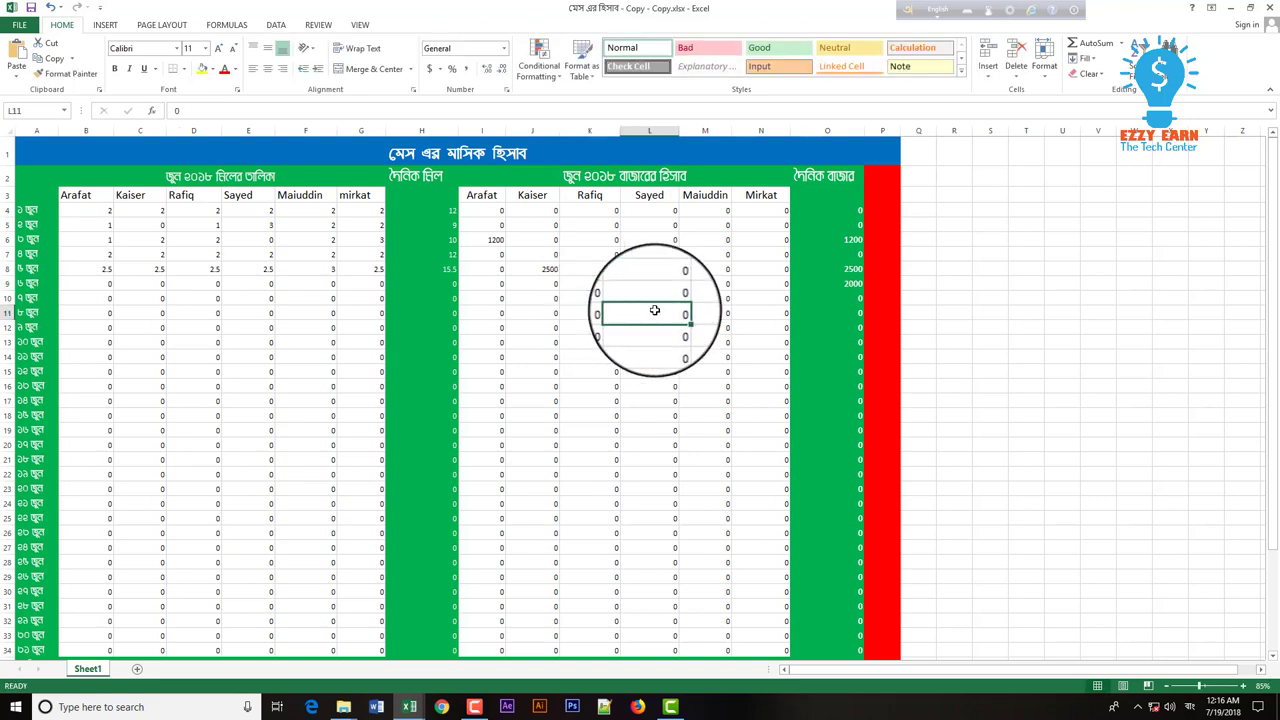
type("18")
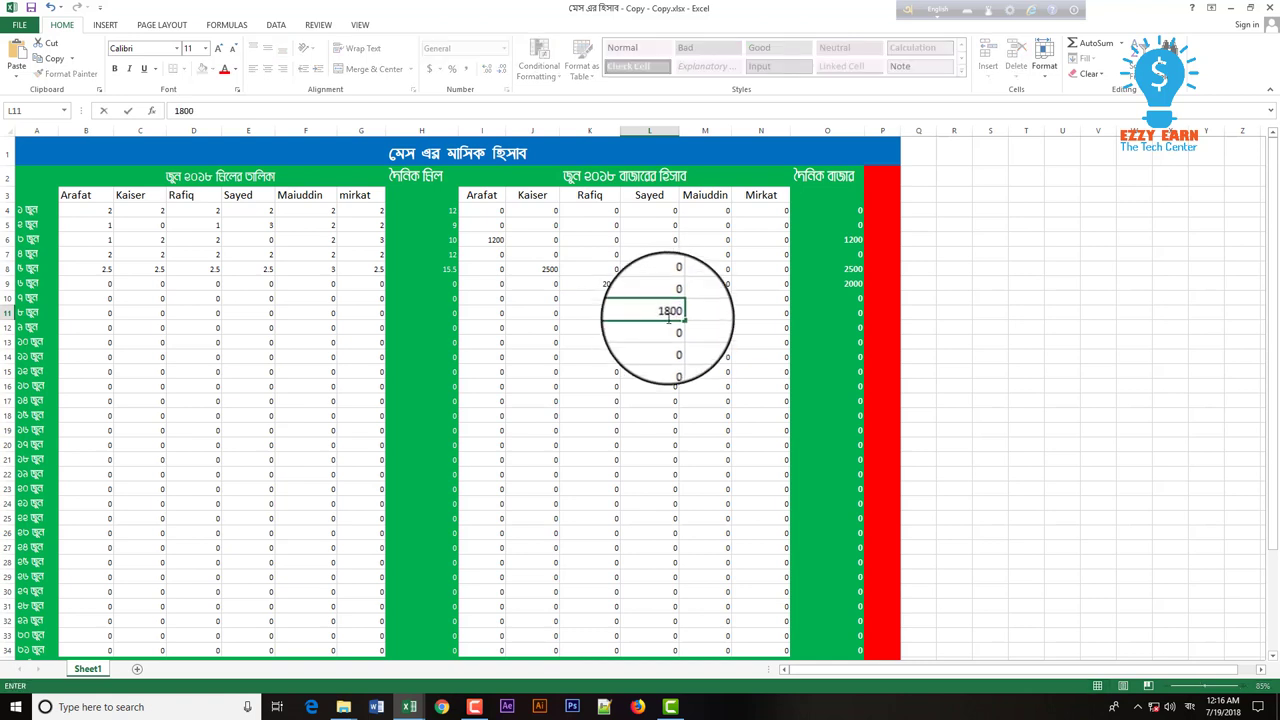
type("00")
Enter market spending of 1750 on 9 June in M12 and 1600 on 11 June in N14.
left_click(712, 326)
type("75")
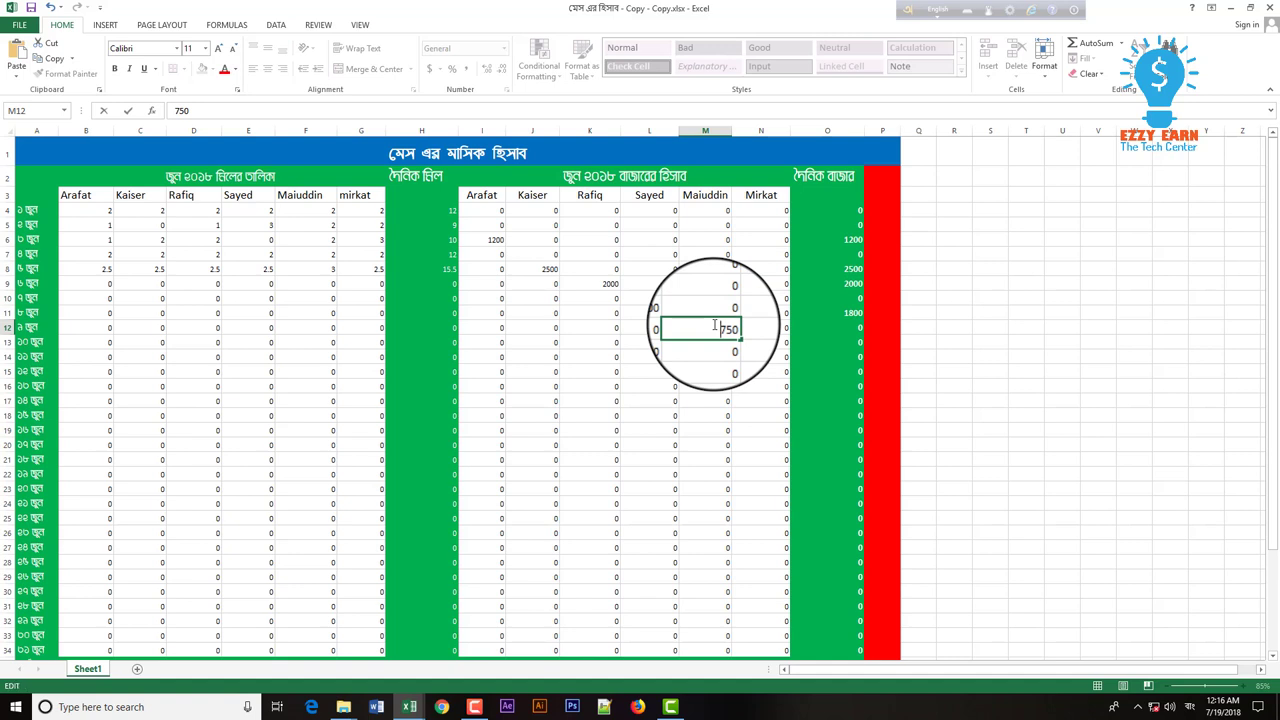
left_click(758, 357)
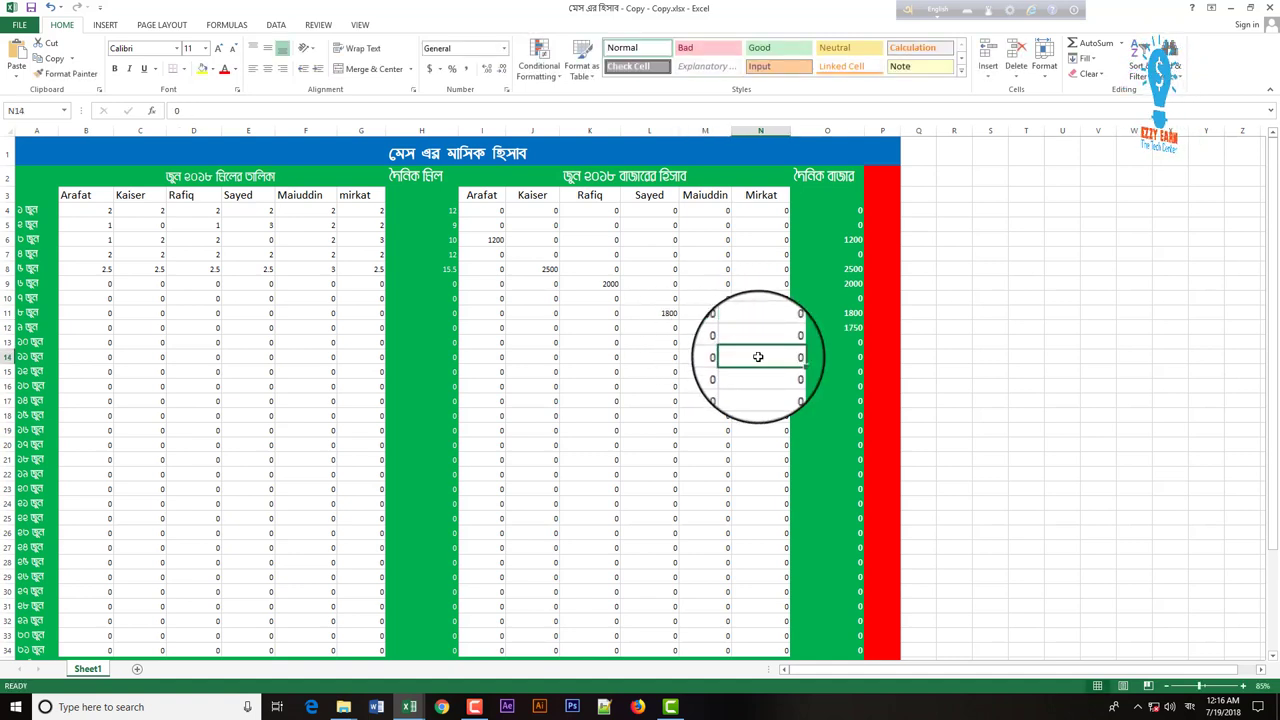
type("1")
key("Return")
key("Return")
key("Return")
Examine each member's final balance in O39:O44 against the market spending totals in row 35, including the third member's balance in O41.
scroll(765, 348, "down", 4)
scroll(765, 348, "down", 1)
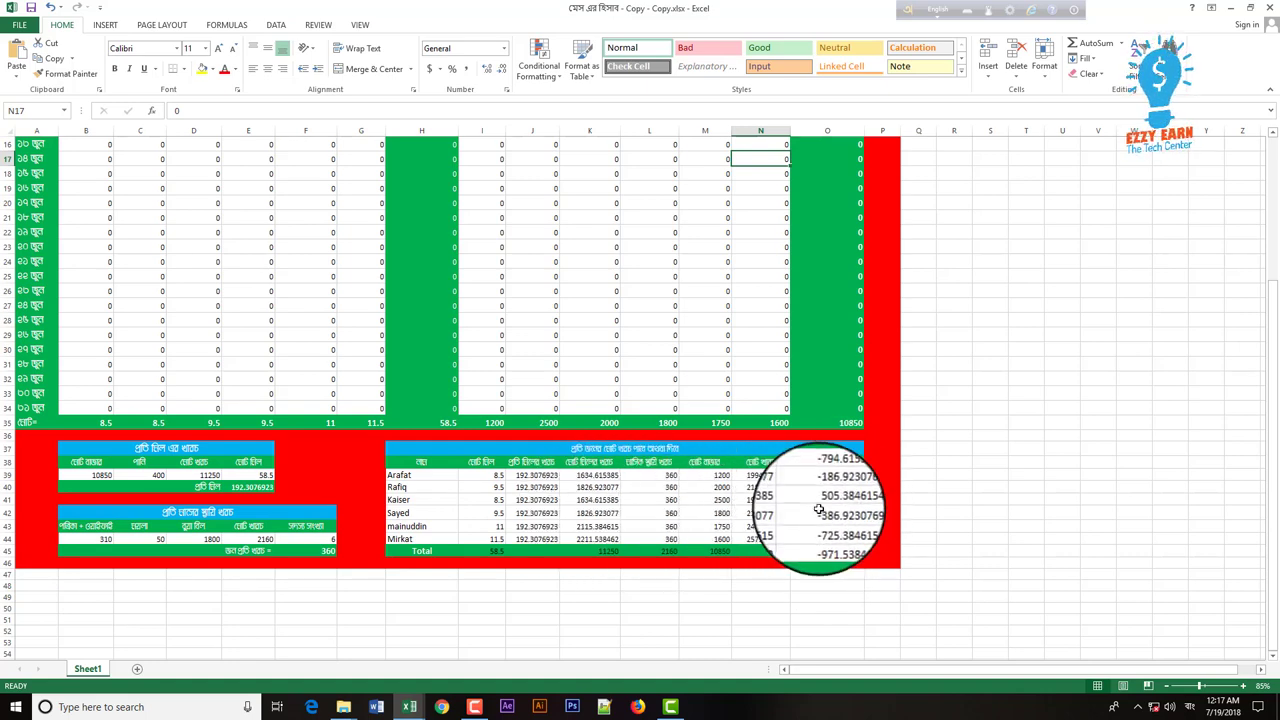
scroll(563, 366, "up", 5)
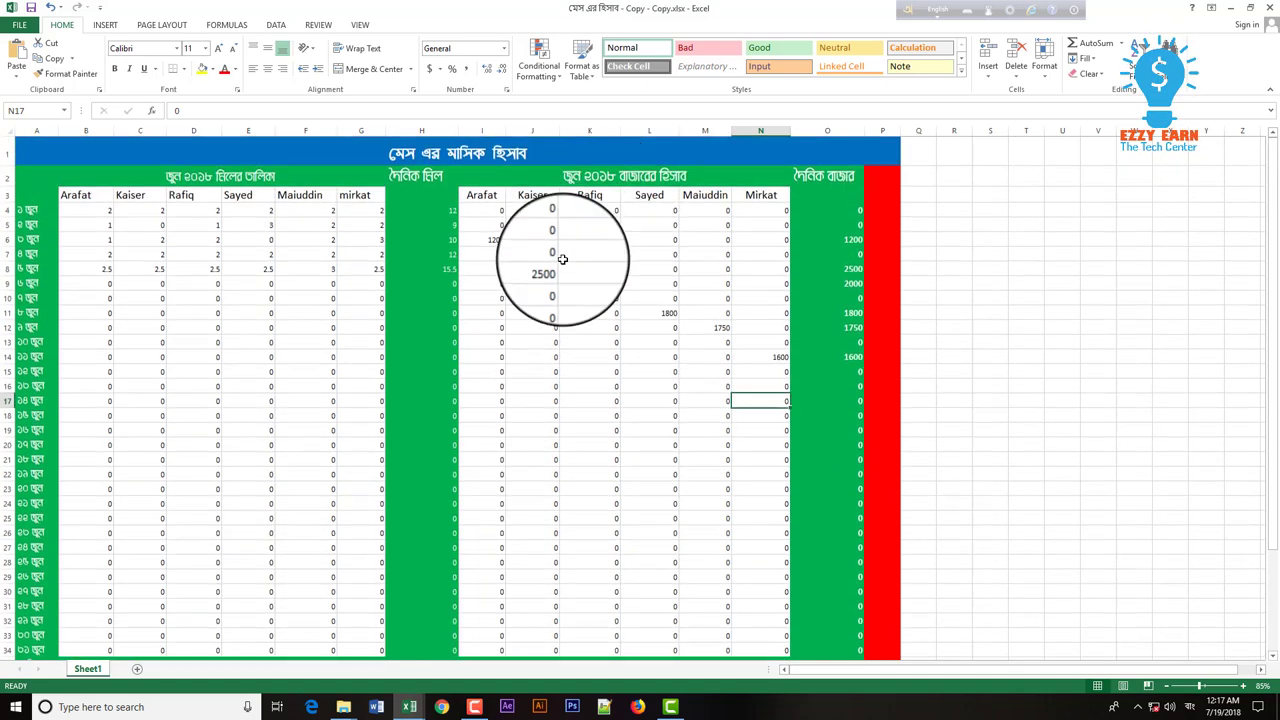
scroll(570, 249, "down", 4)
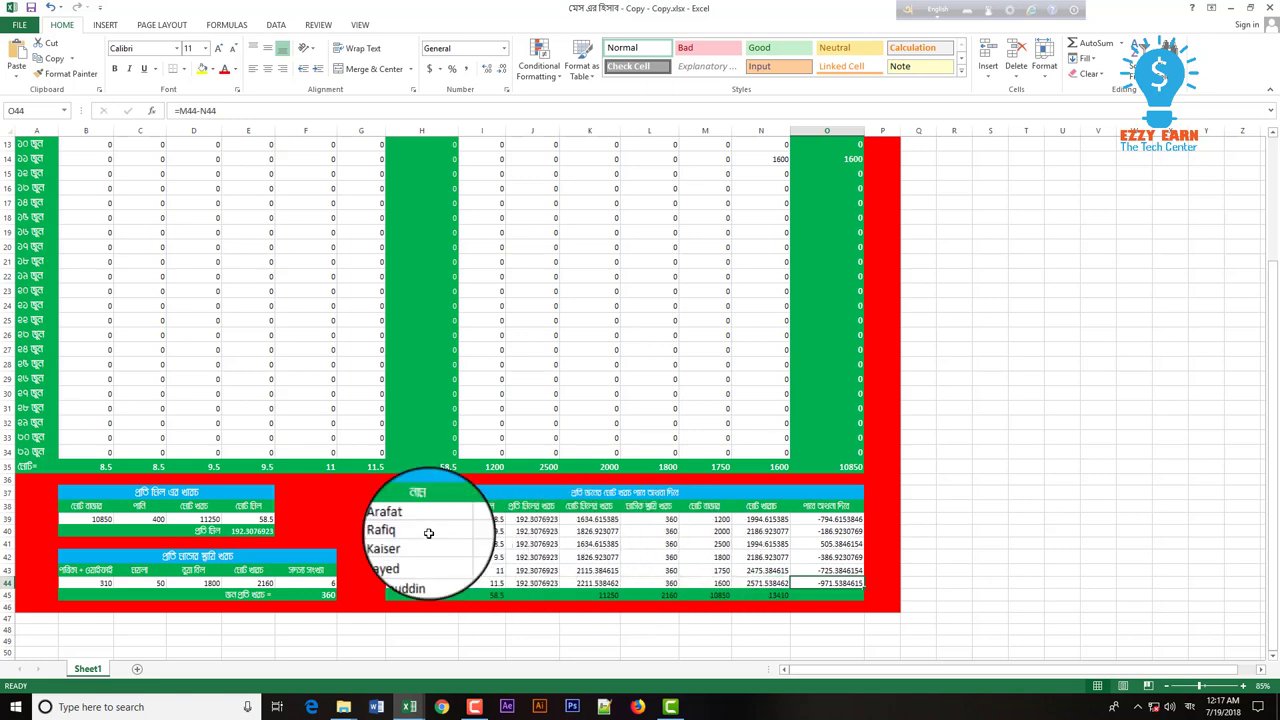
scroll(563, 449, "up", 2)
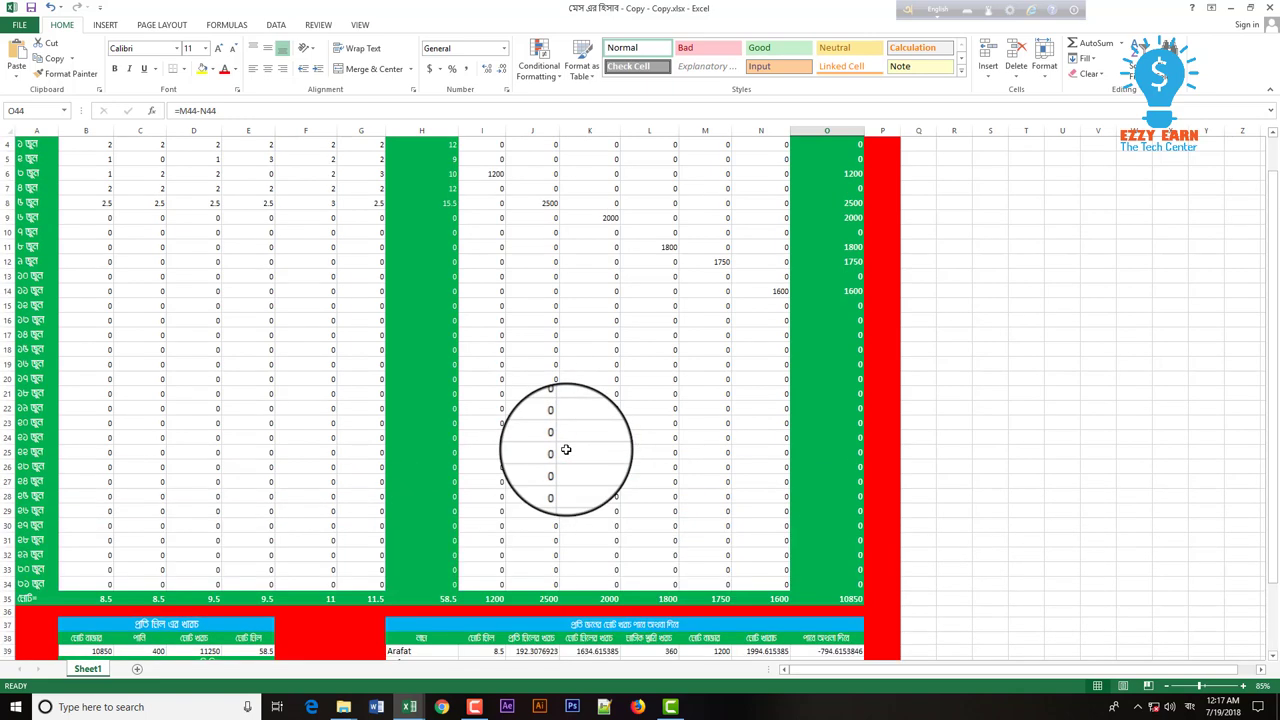
scroll(554, 572, "down", 1)
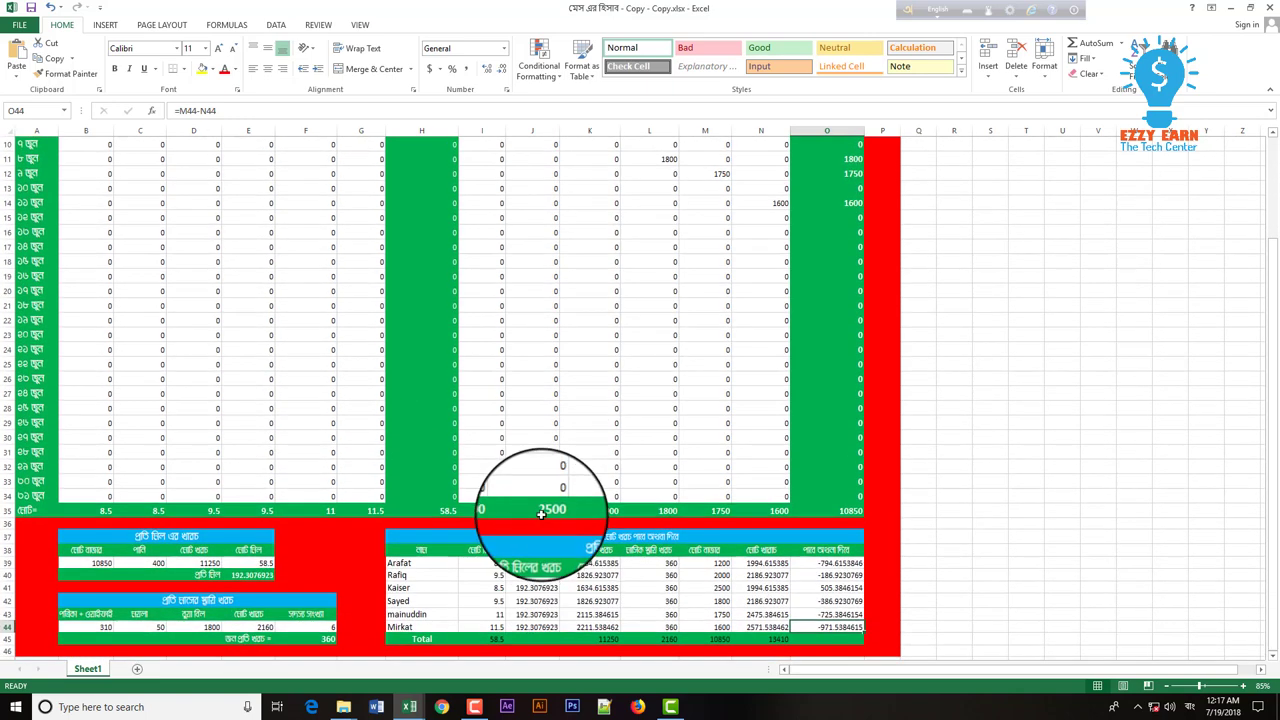
left_click(556, 508)
scroll(550, 410, "up", 3)
scroll(550, 410, "down", 4)
left_click(827, 543)
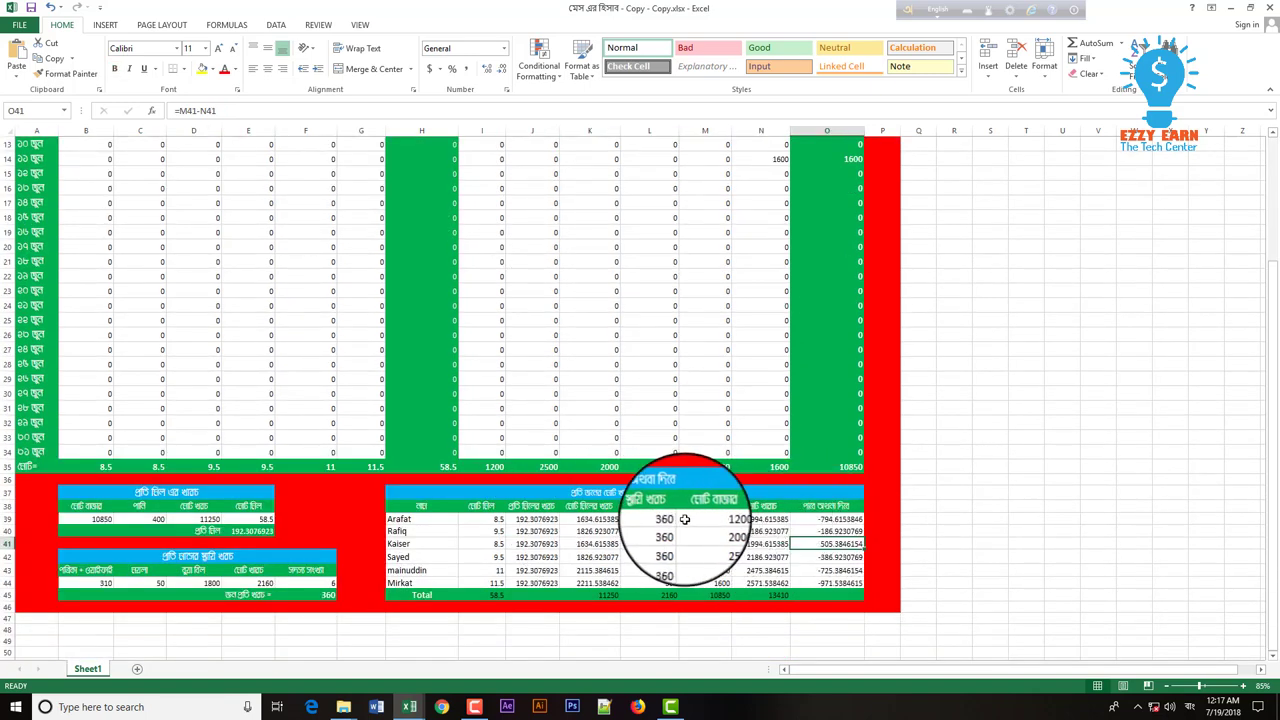
Review the daily meal and market entries alongside the per-meal cost, fixed cost and member balance tables below them.
scroll(462, 263, "up", 4)
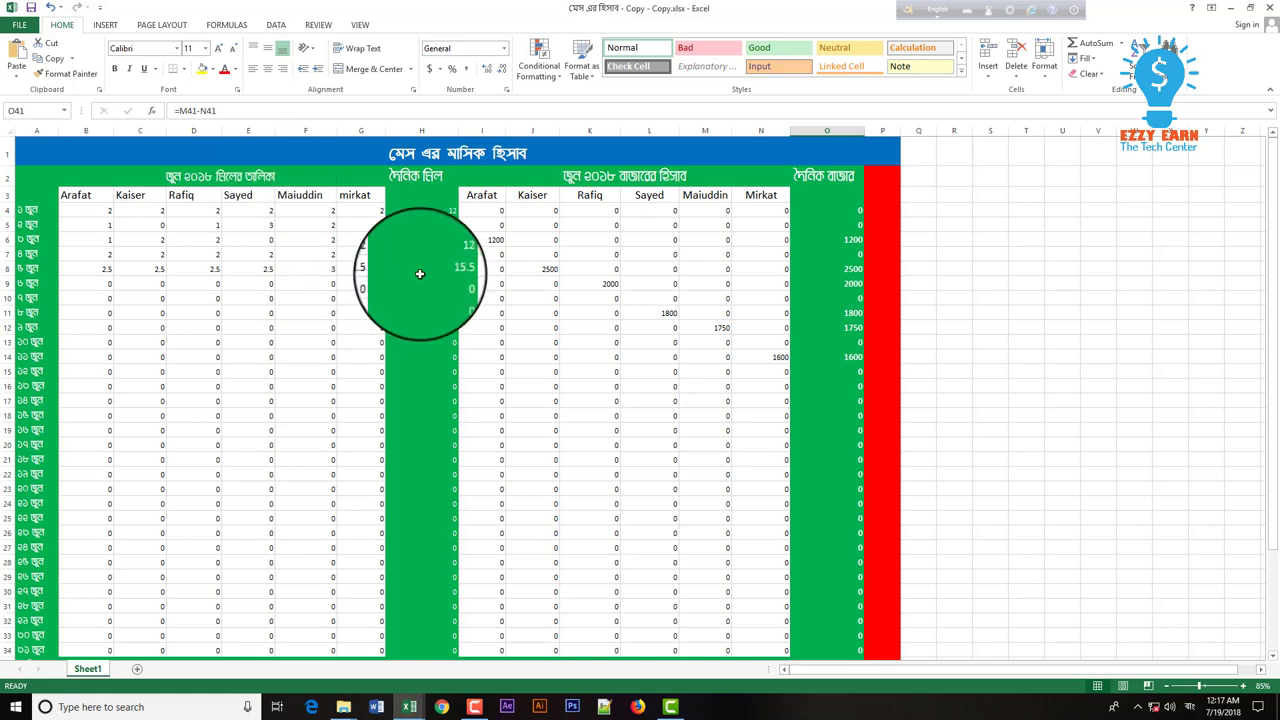
scroll(414, 280, "down", 6)
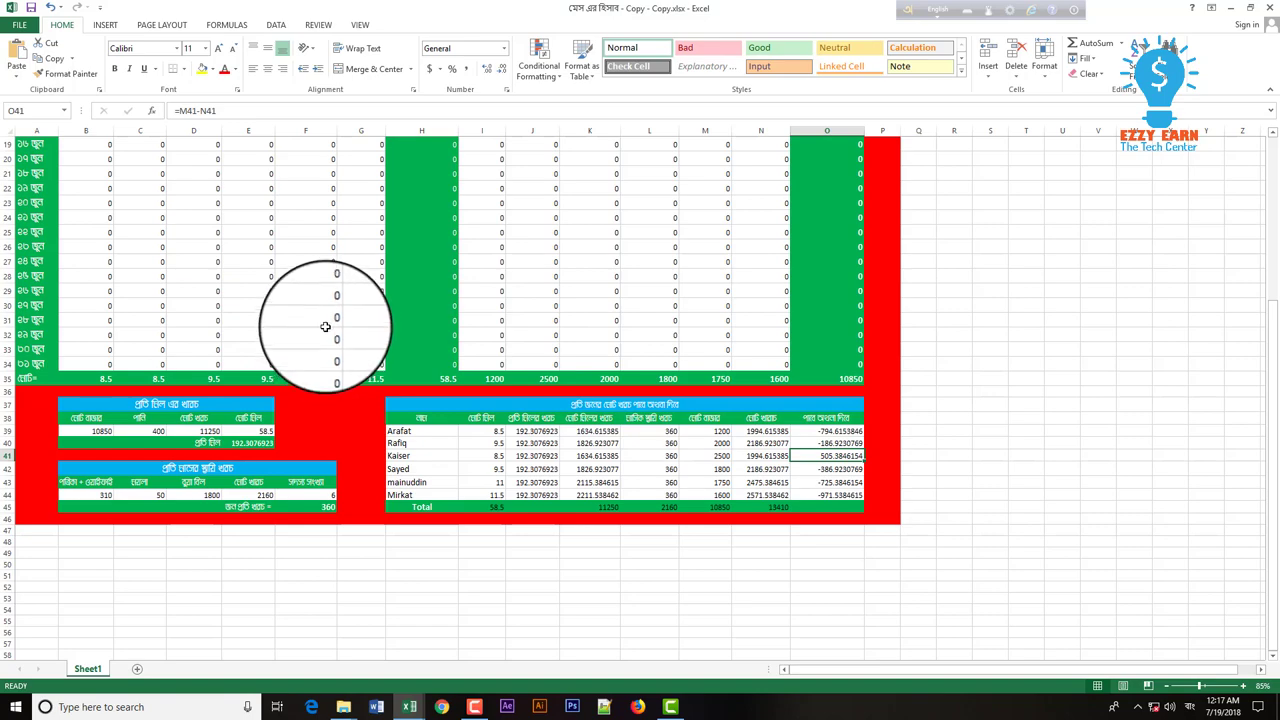
scroll(363, 251, "up", 5)
scroll(286, 263, "down", 2)
scroll(258, 272, "up", 1)
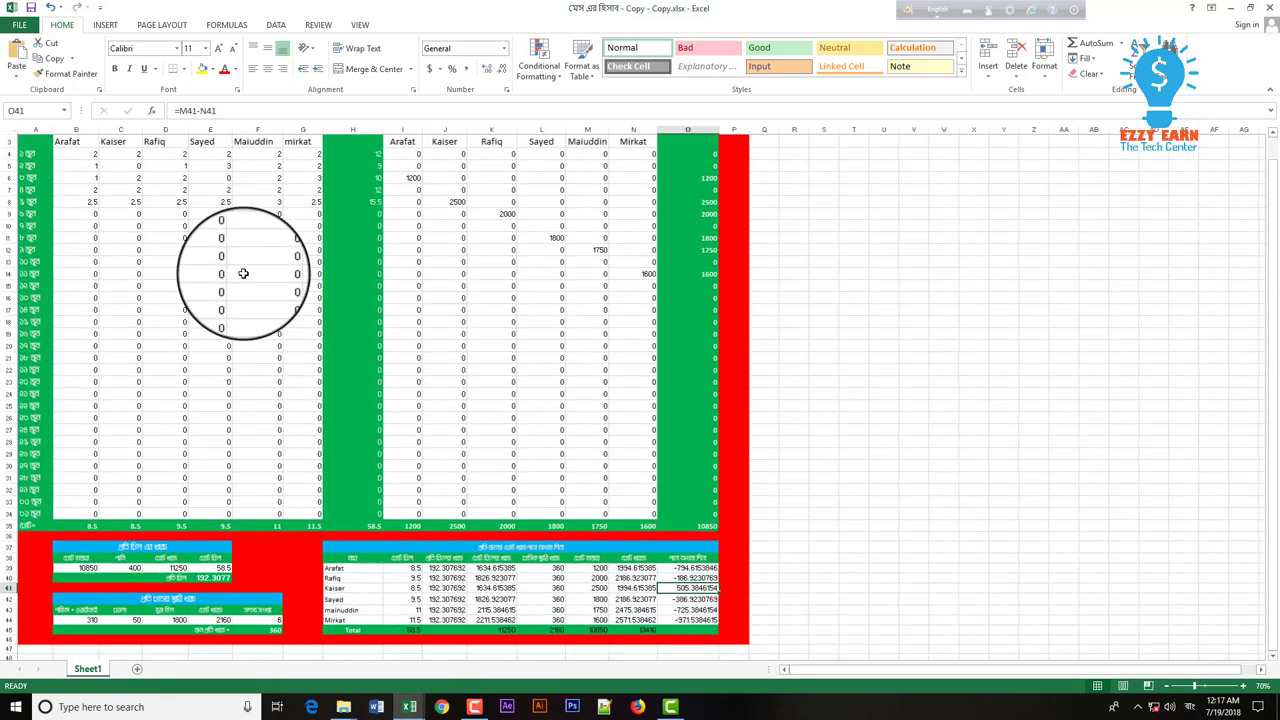
scroll(258, 272, "up", 1)
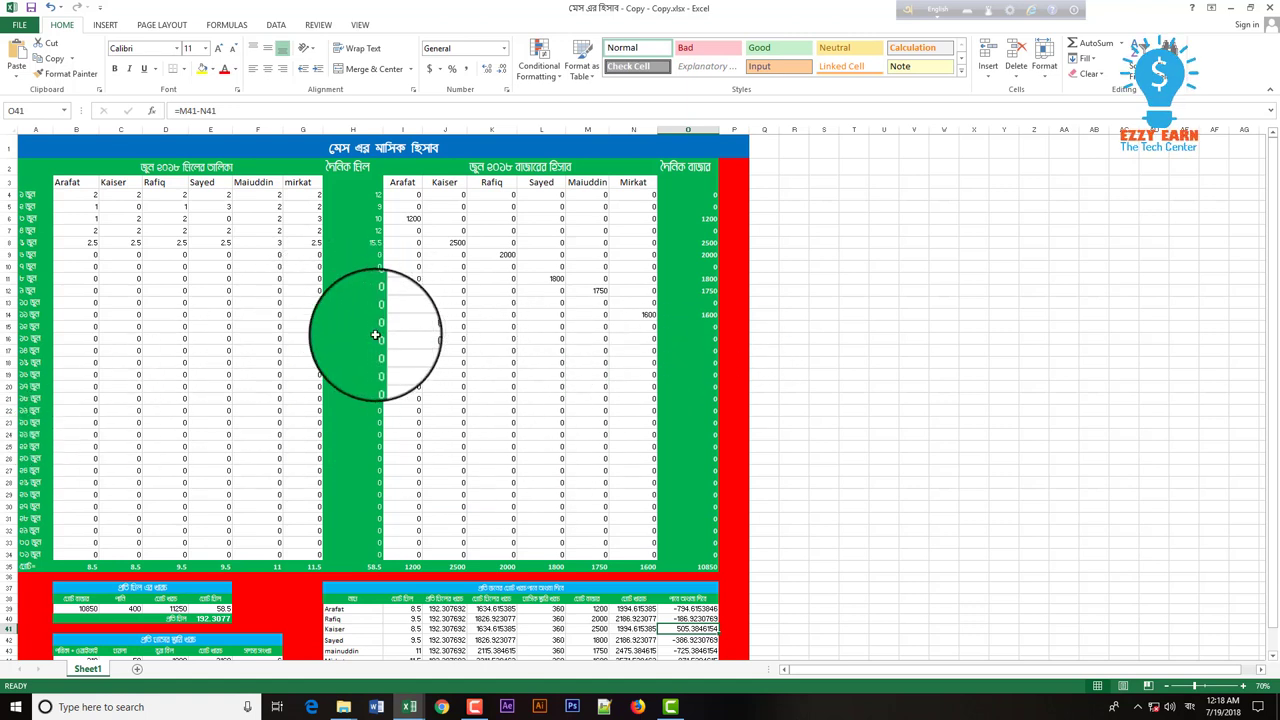
scroll(298, 294, "down", 3)
scroll(329, 480, "up", 3)
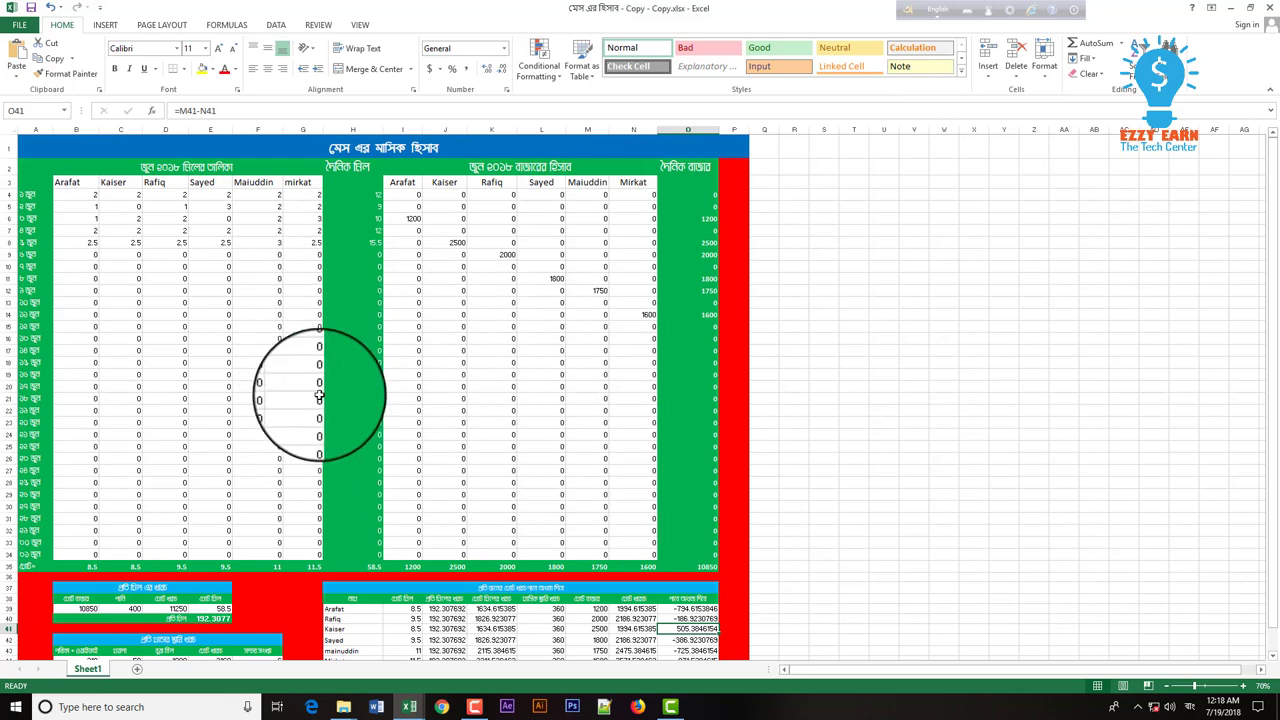
scroll(288, 345, "down", 2)
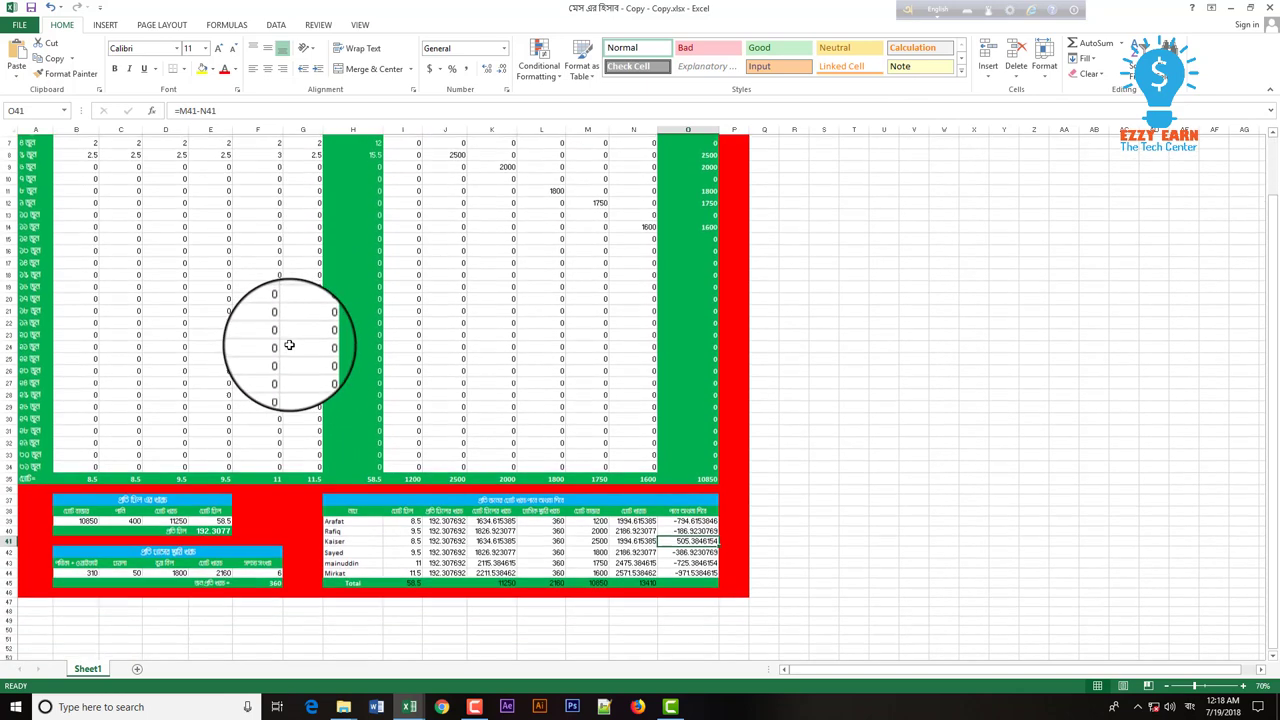
scroll(291, 343, "up", 2)
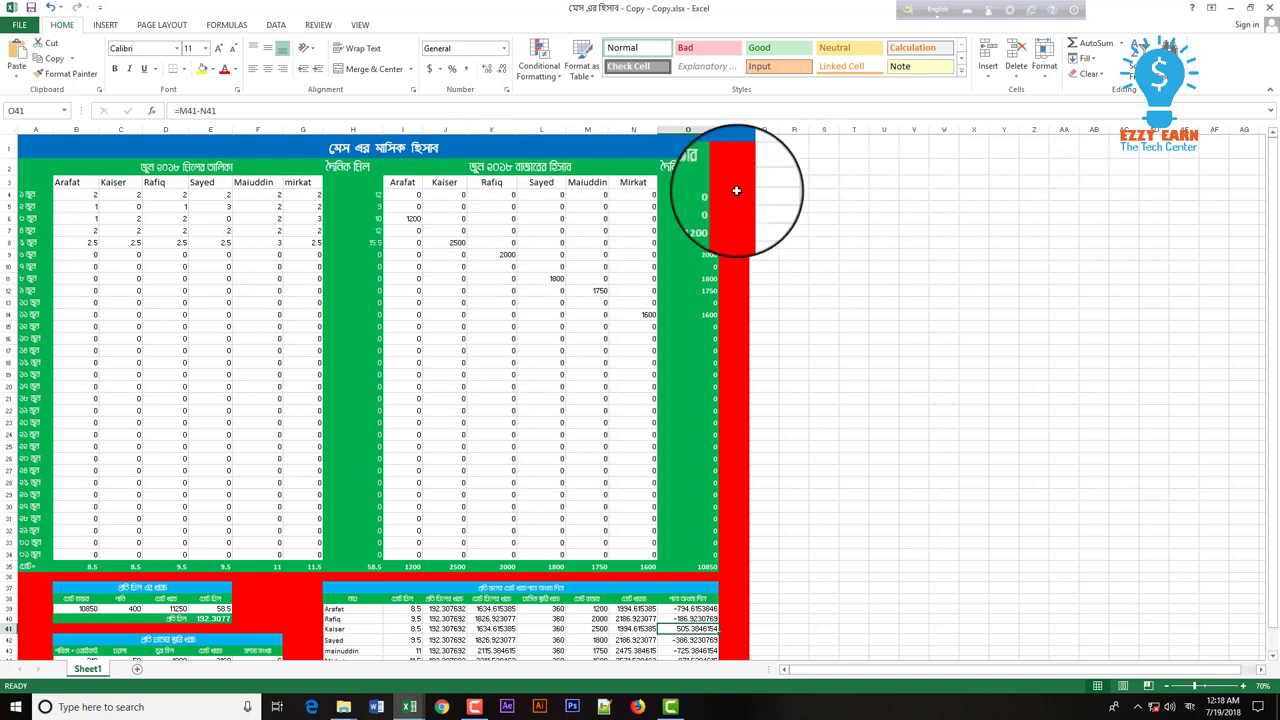
scroll(851, 200, "down", 3)
scroll(657, 258, "up", 3)
scroll(923, 249, "down", 3)
scroll(657, 272, "up", 3)
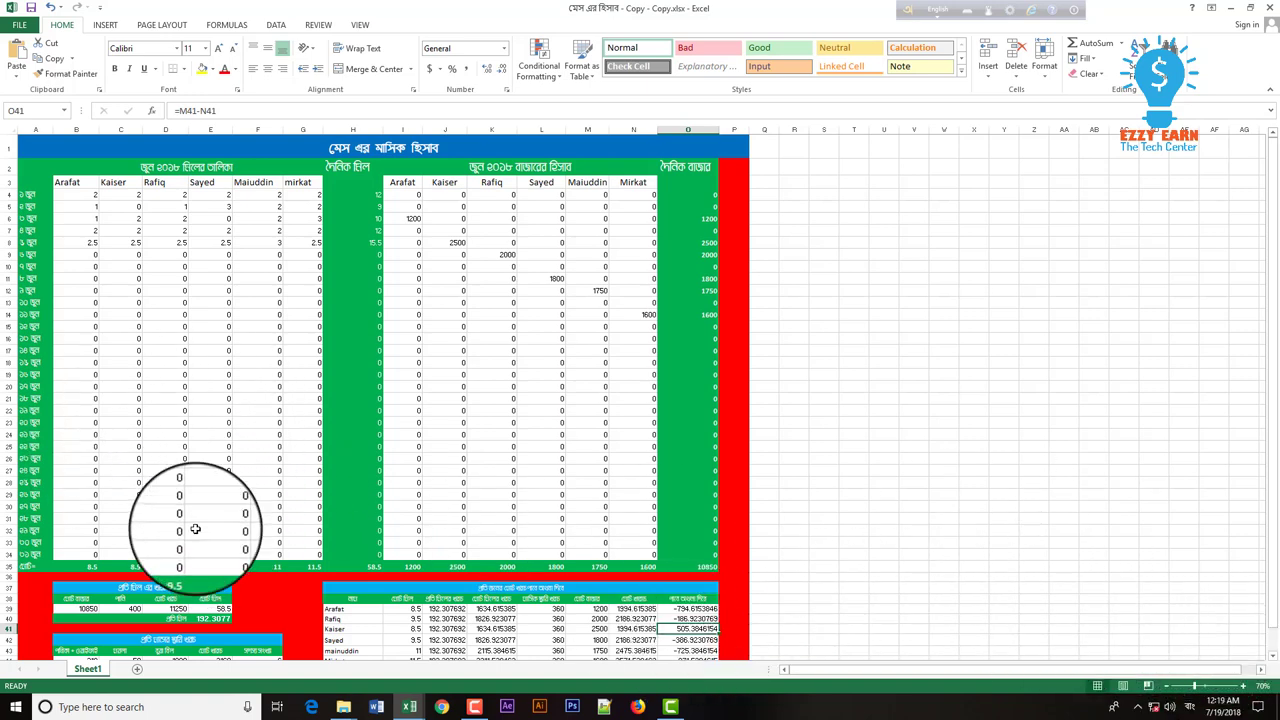
scroll(163, 509, "down", 3)
scroll(557, 414, "up", 2)
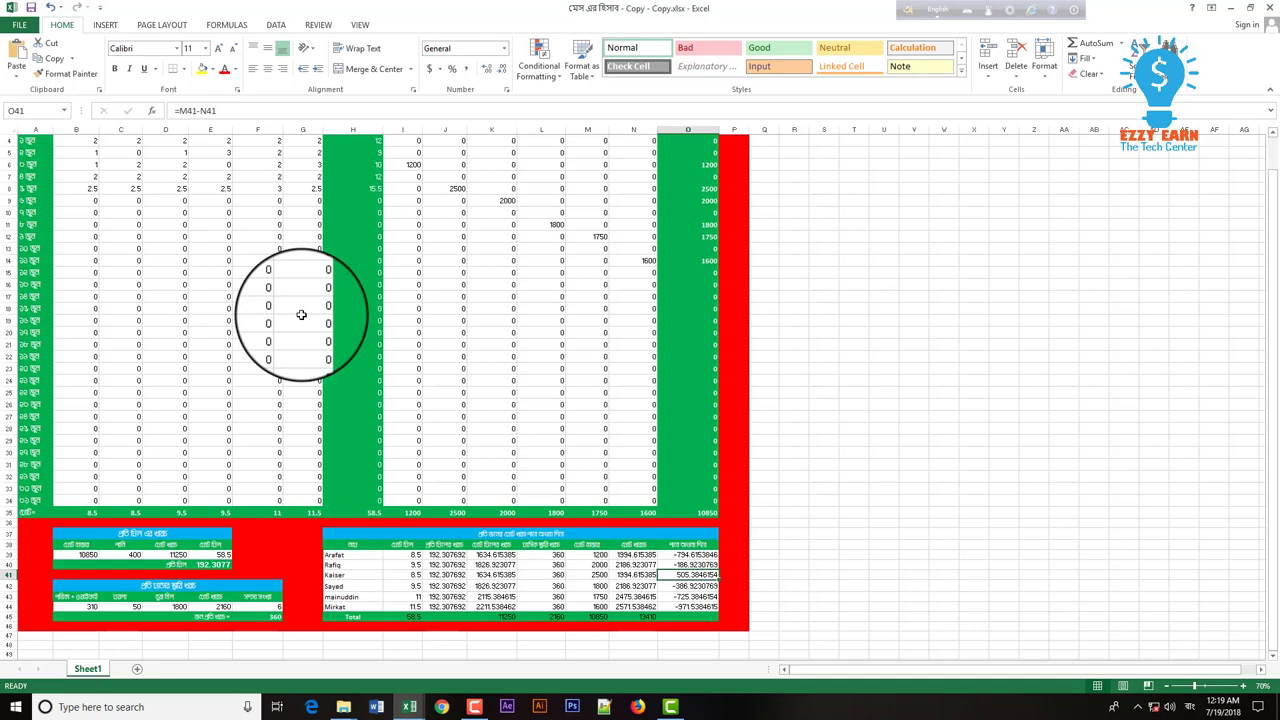
scroll(409, 303, "up", 1)
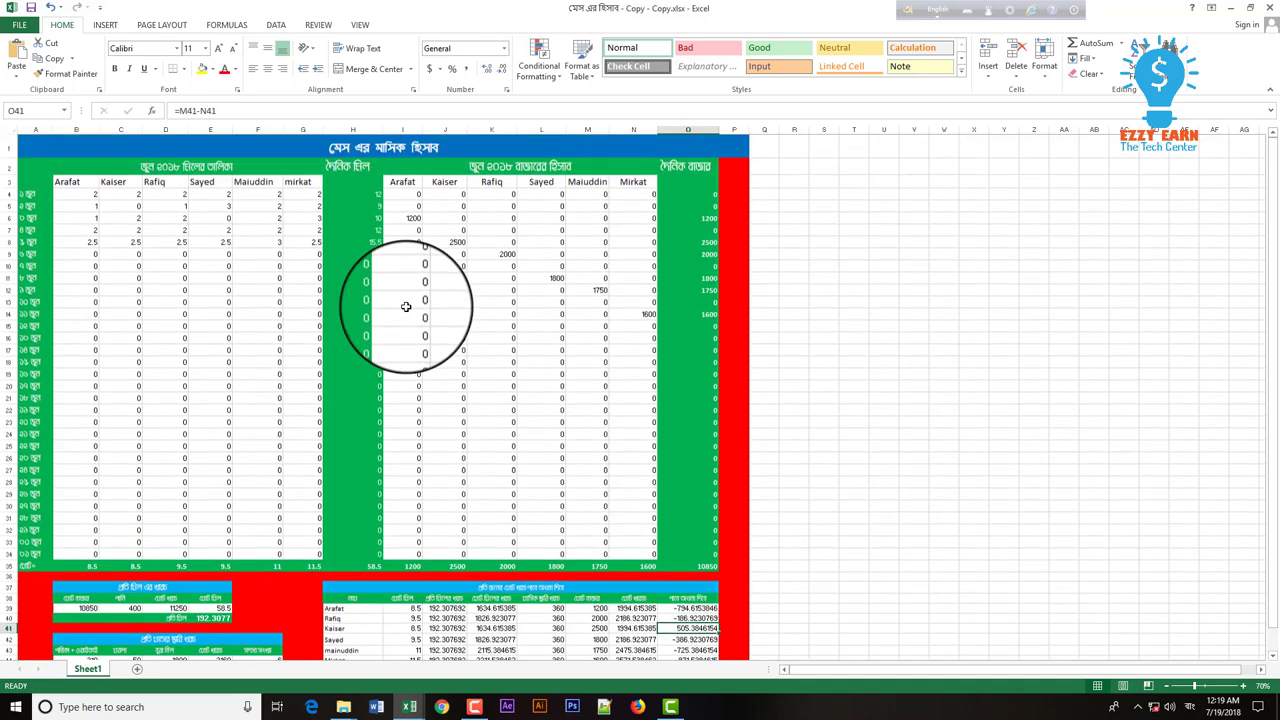